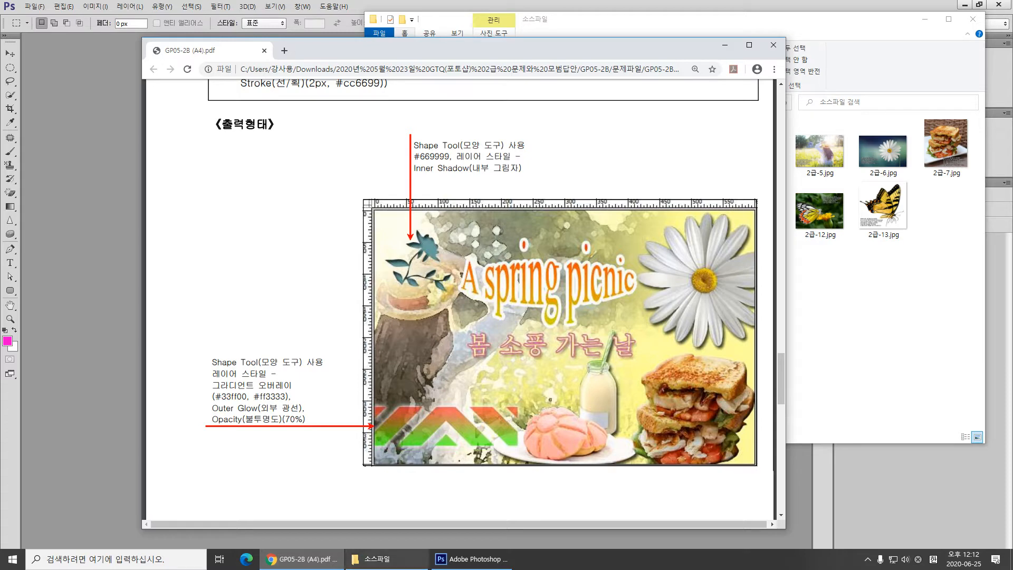
Review the 문제3 page of the exam PDF, checking the output image, source files, save sizes, image effects and text effects
{"action": "mouse_move", "coordinate": [300, 558]}
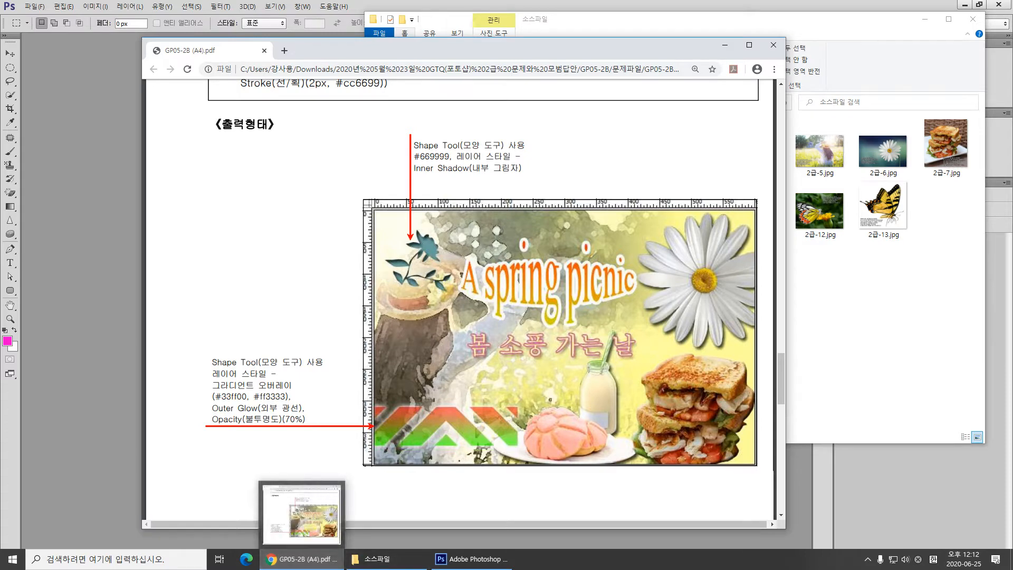
{"action": "scroll", "coordinate": [459, 317], "scroll_direction": "up", "scroll_amount": 1}
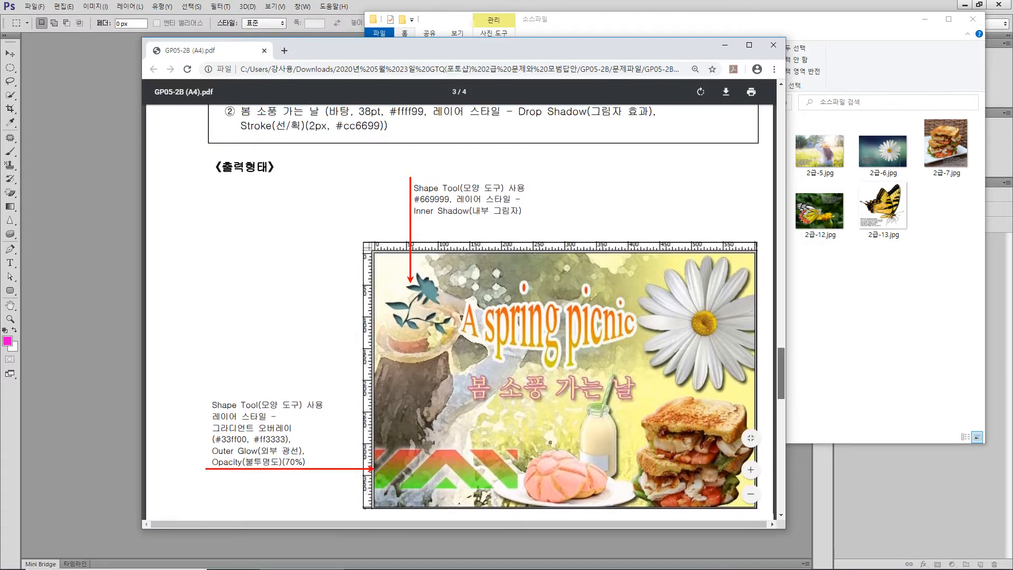
{"action": "scroll", "coordinate": [459, 317], "scroll_direction": "up", "scroll_amount": 10}
{"action": "scroll", "coordinate": [459, 316], "scroll_direction": "down", "scroll_amount": 3}
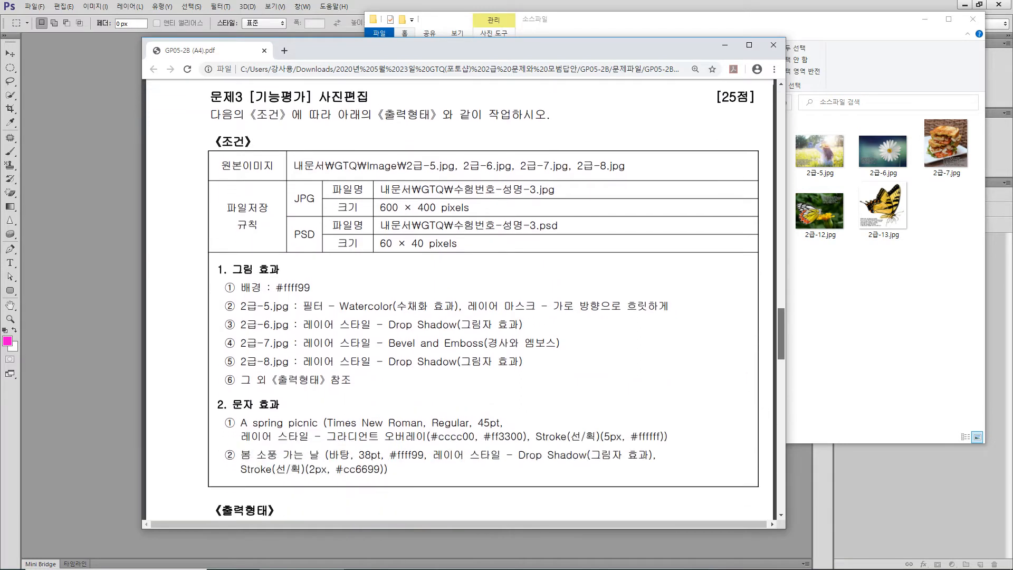
{"action": "scroll", "coordinate": [459, 316], "scroll_direction": "down", "scroll_amount": 1}
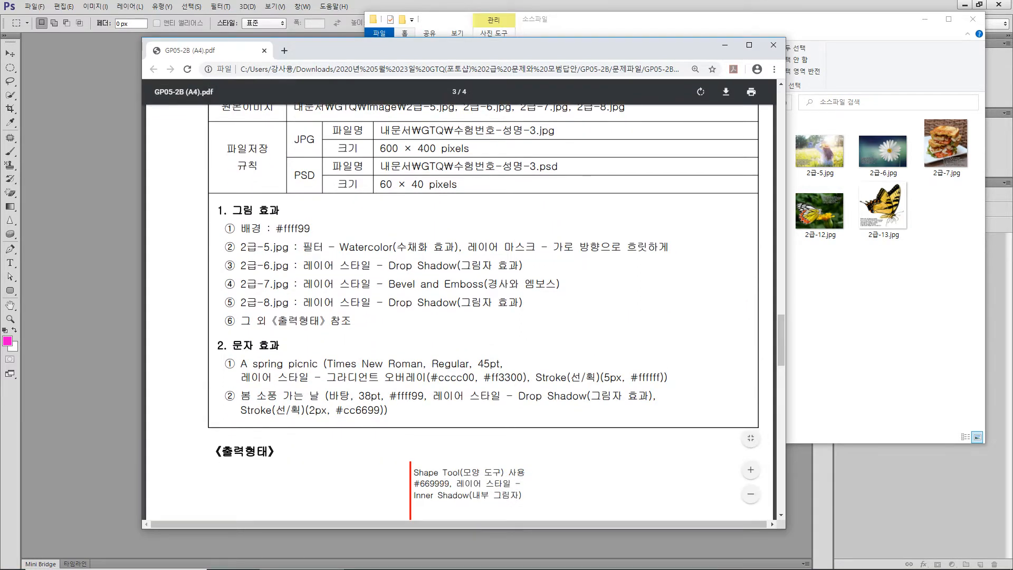
{"action": "scroll", "coordinate": [459, 317], "scroll_direction": "up", "scroll_amount": 1}
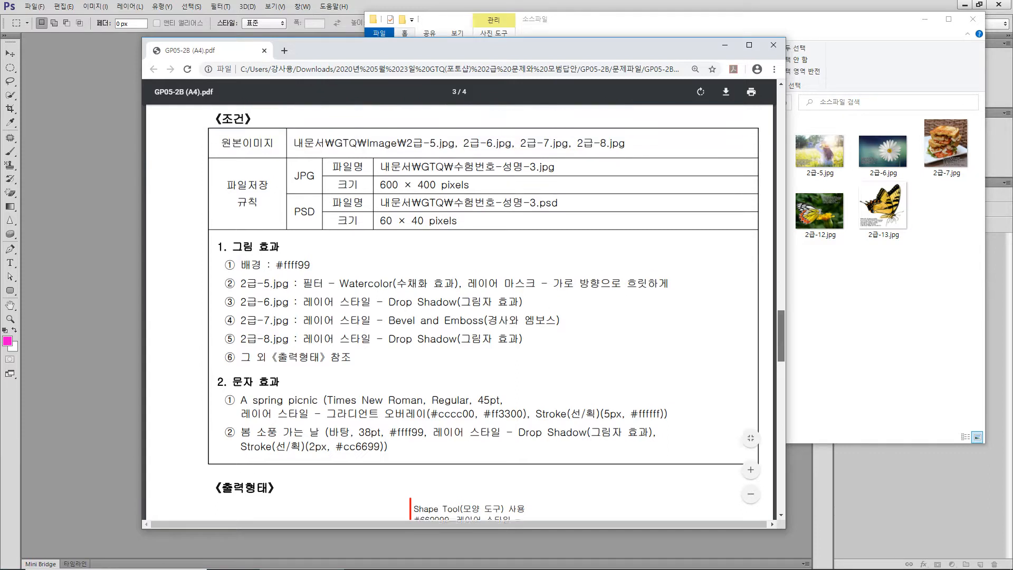
{"action": "left_click_drag", "start_coordinate": [423, 152], "coordinate": [625, 152]}
{"action": "left_click", "coordinate": [628, 195]}
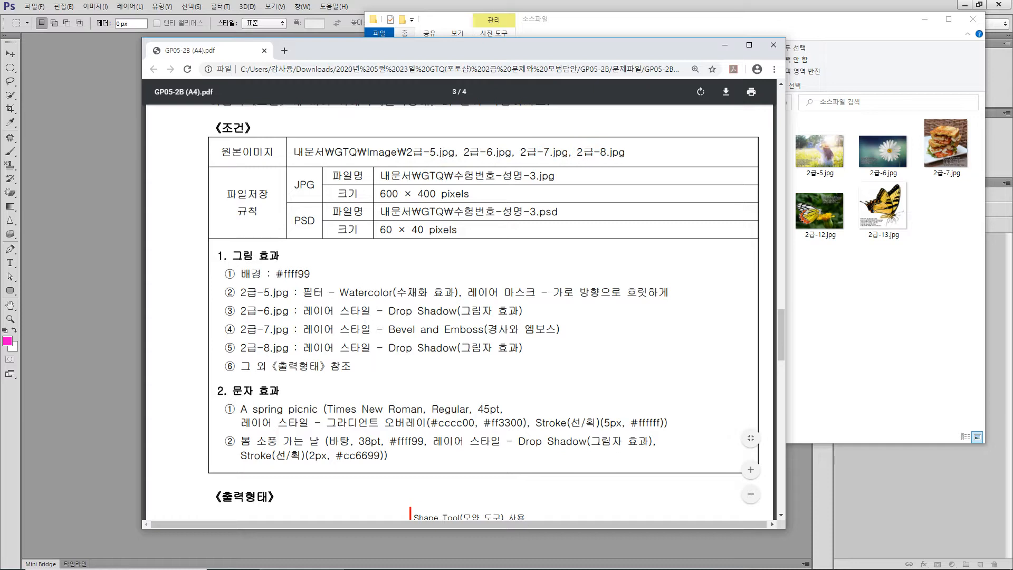
{"action": "double_click", "coordinate": [389, 194]}
{"action": "double_click", "coordinate": [427, 194]}
{"action": "left_click", "coordinate": [496, 195]}
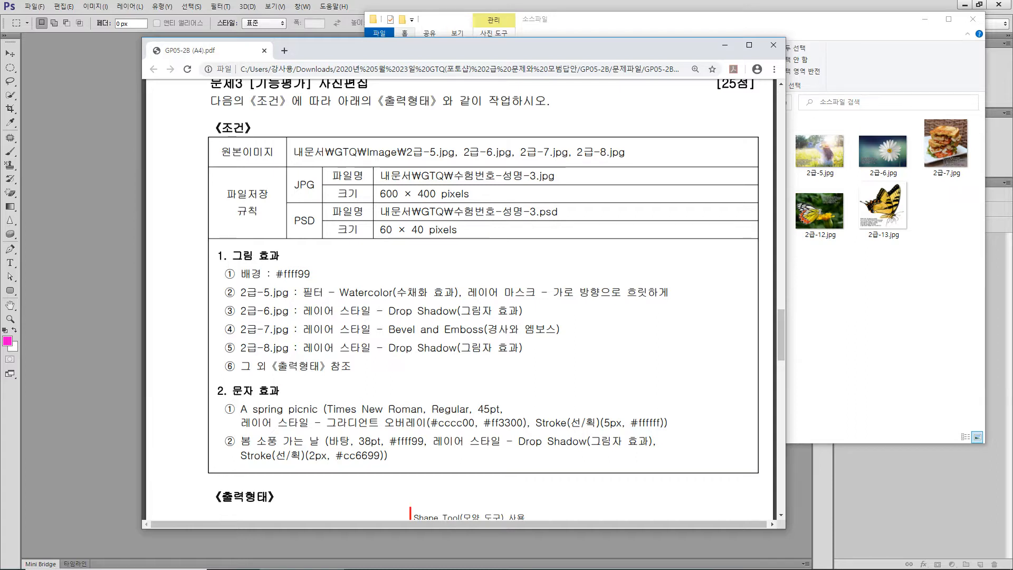
{"action": "left_click_drag", "start_coordinate": [462, 293], "coordinate": [539, 292]}
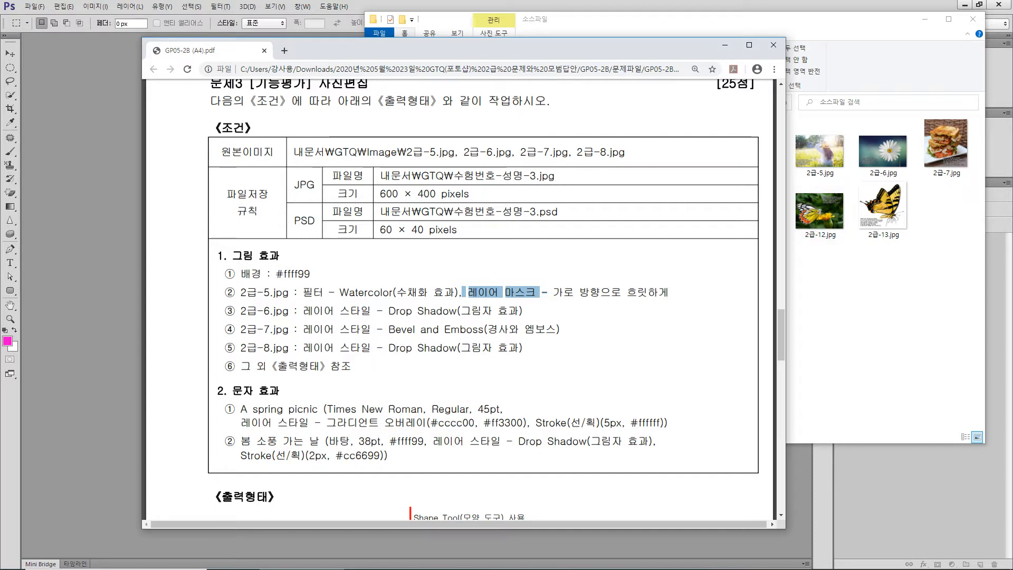
Open the source images 2급-5.jpg, 2급-6.jpg, 2급-7.jpg and 2급-8.jpg from the 소스파일 folder in Photoshop
{"action": "left_click", "coordinate": [833, 306]}
{"action": "left_click", "coordinate": [819, 151]}
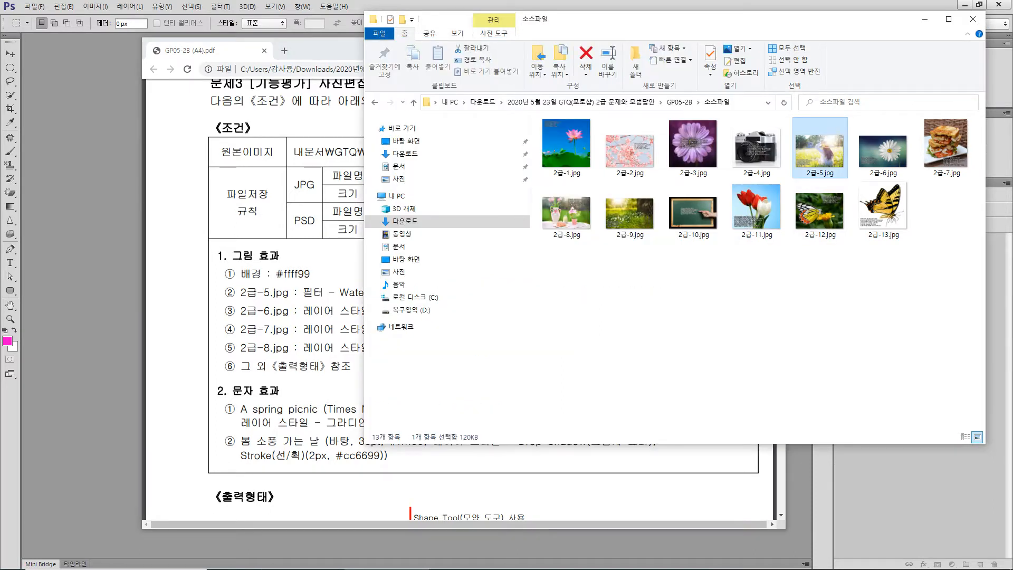
{"action": "left_click", "coordinate": [567, 211], "text": "shift"}
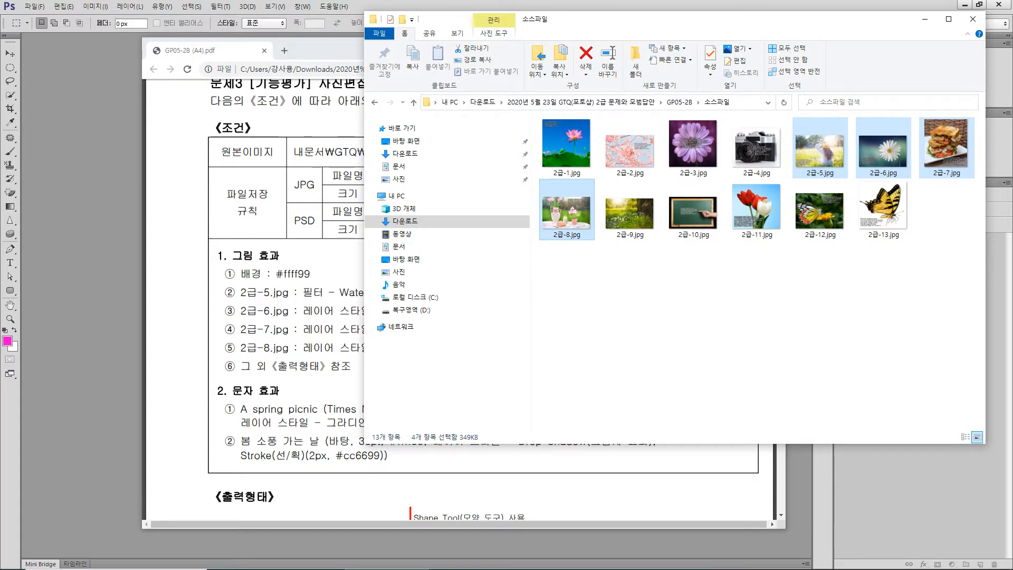
{"action": "left_click_drag", "start_coordinate": [566, 211], "coordinate": [101, 238]}
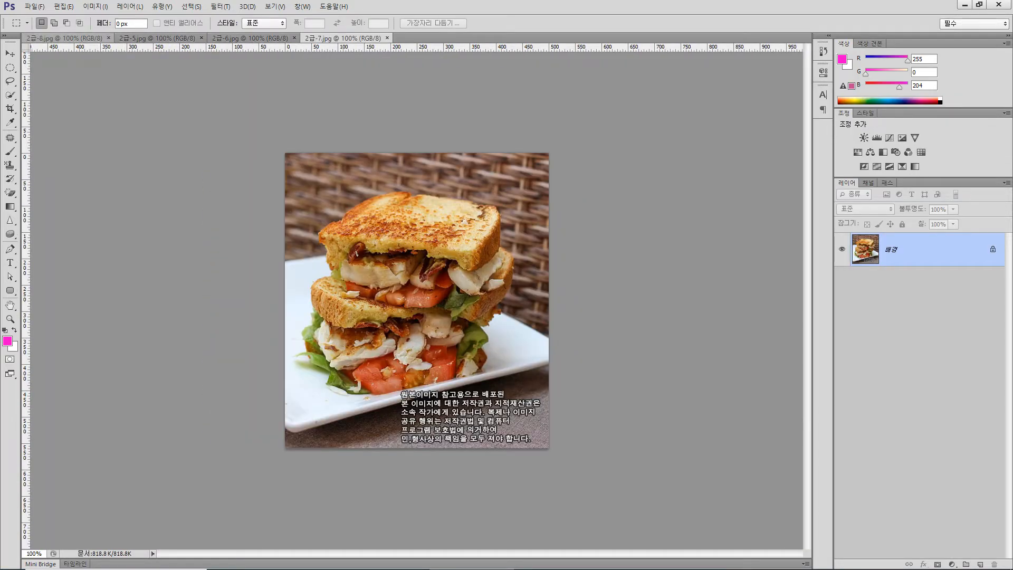
Create a new white RGB document 600 pixels wide and 400 pixels high at 72 pixels/inch
{"action": "left_click", "coordinate": [34, 6]}
{"action": "key", "text": "Return"}
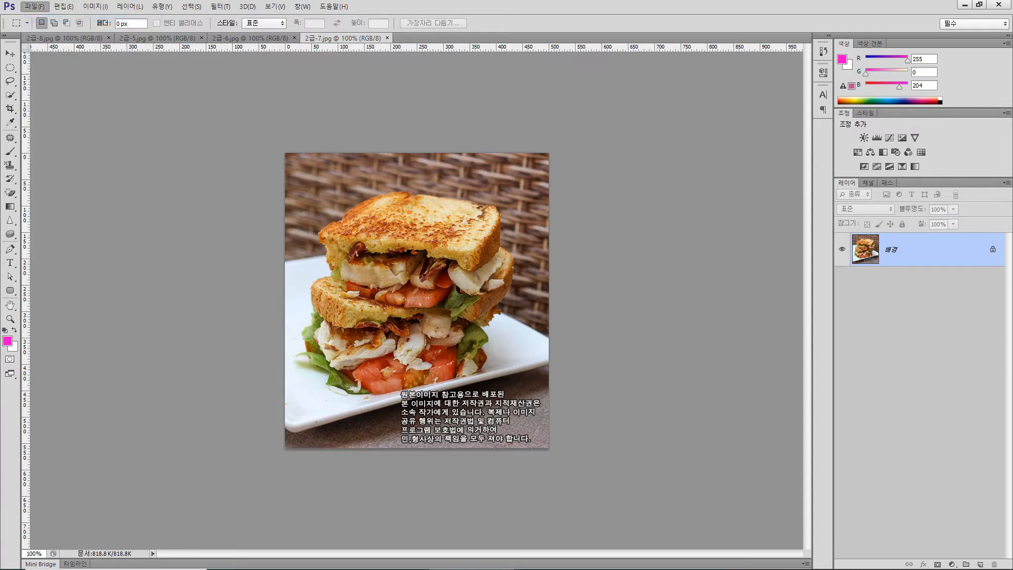
{"action": "double_click", "coordinate": [126, 160]}
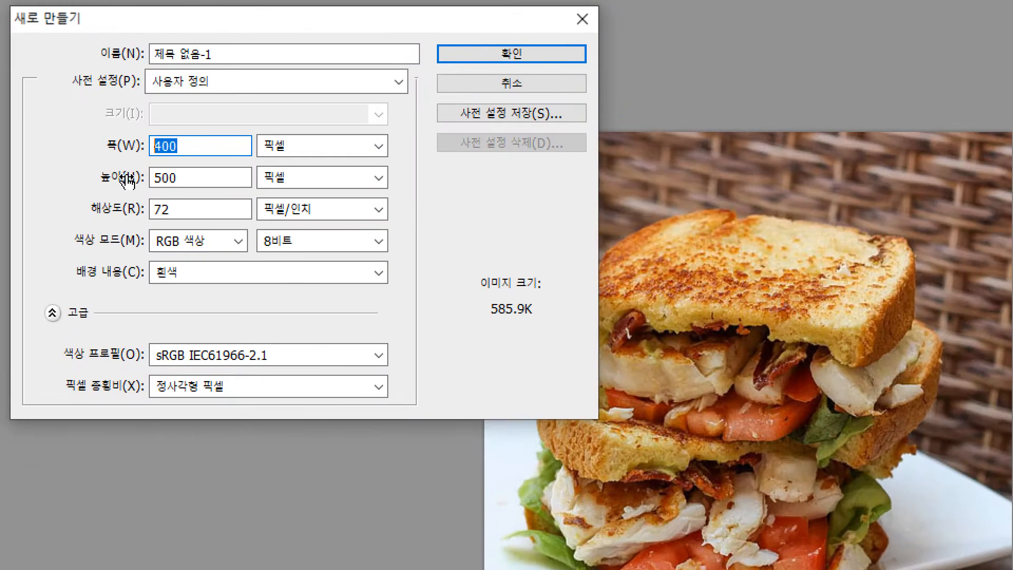
{"action": "type", "text": "600"}
{"action": "key", "text": "Tab"}
{"action": "key", "text": "Tab"}
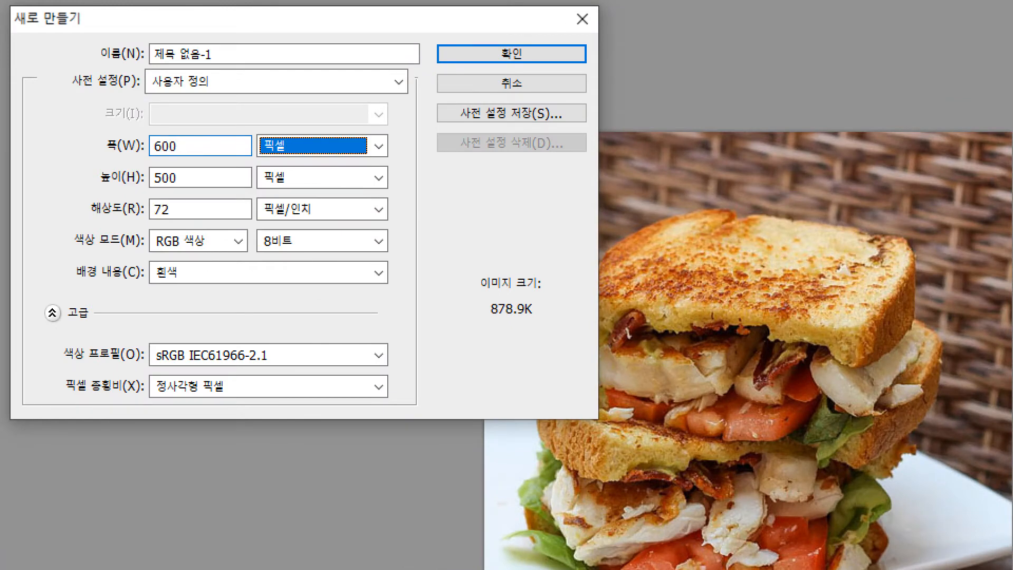
{"action": "type", "text": "400"}
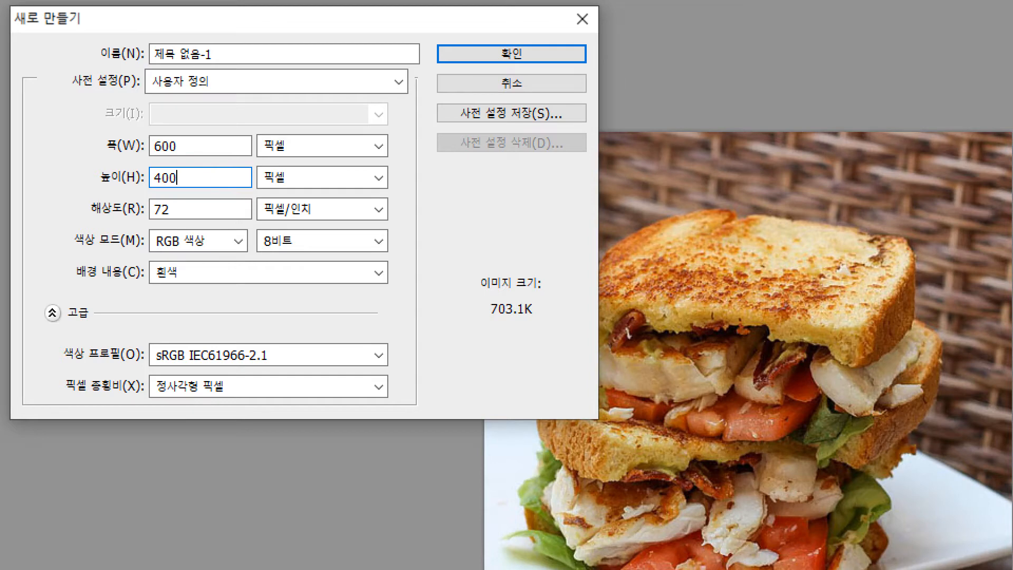
{"action": "key", "text": "Return"}
{"action": "key", "text": "v"}
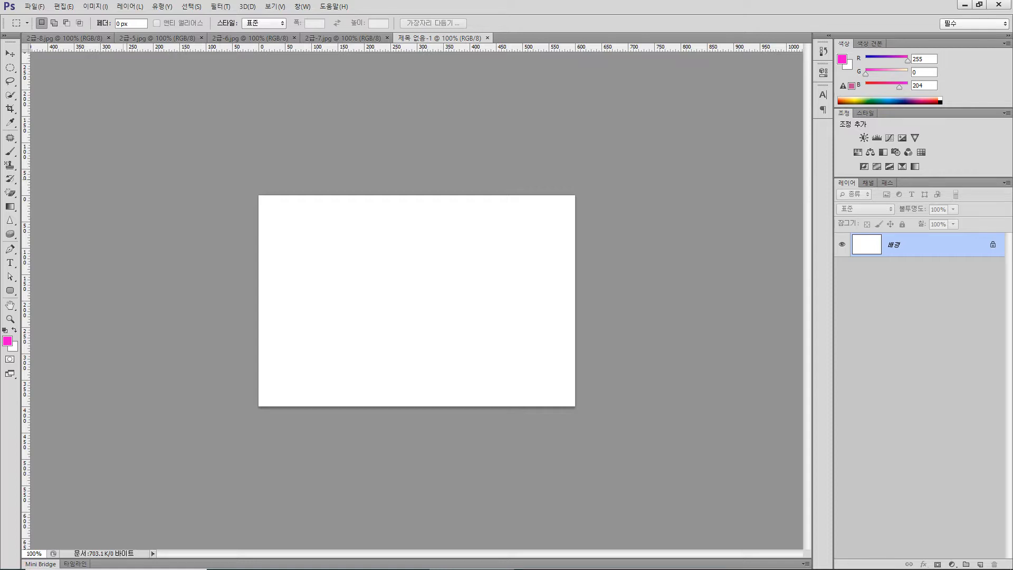
Set the foreground colour to #ffff99 and fill the background layer with it
{"action": "left_click", "coordinate": [8, 340]}
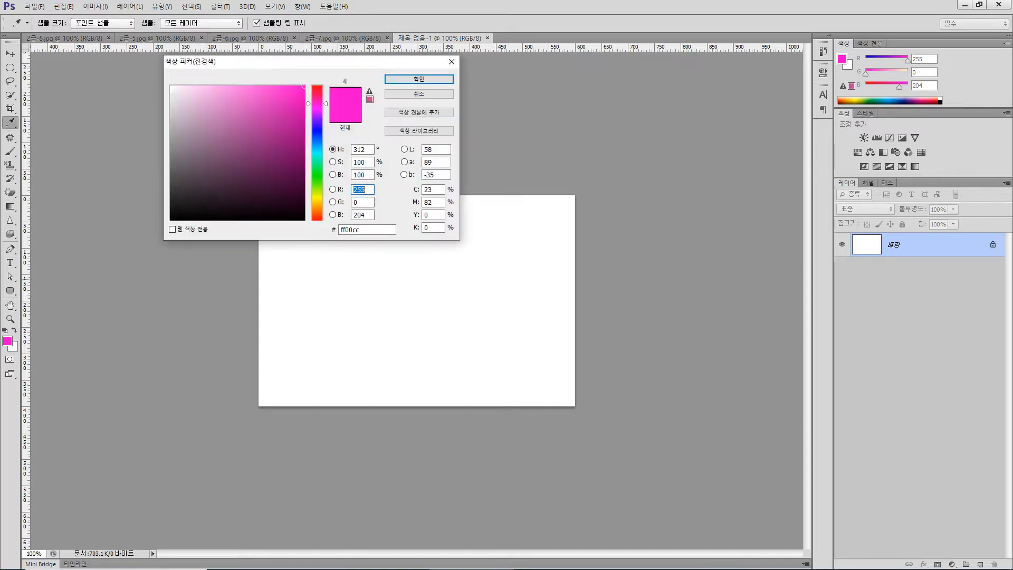
{"action": "double_click", "coordinate": [351, 229]}
{"action": "type", "text": "ffff99"}
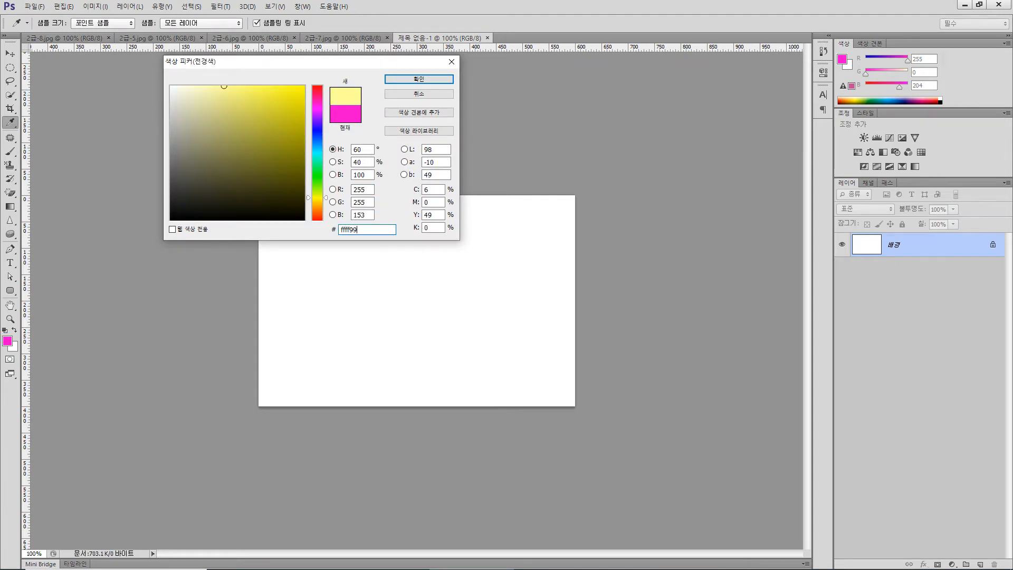
{"action": "key", "text": "Return"}
{"action": "key", "text": "m"}
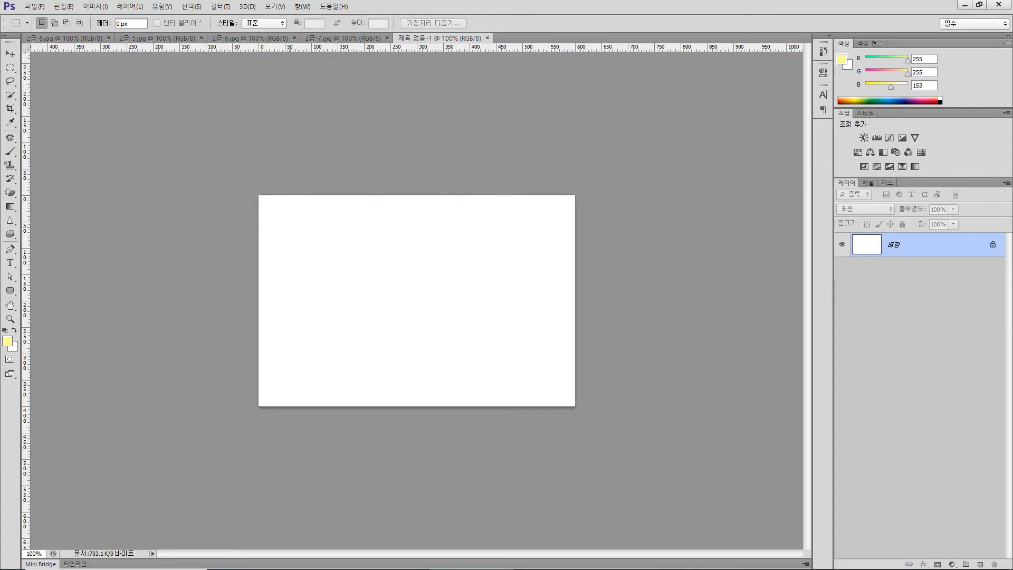
{"action": "key", "text": "alt+BackSpace"}
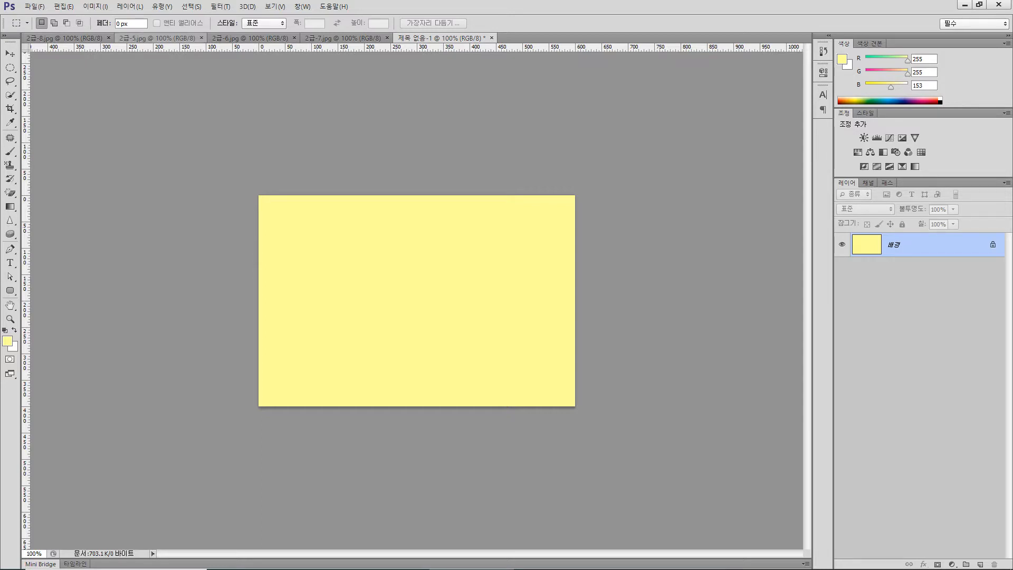
Copy the entire 2급-5.jpg photo and paste it as a layer into the new yellow document
{"action": "left_click", "coordinate": [164, 38]}
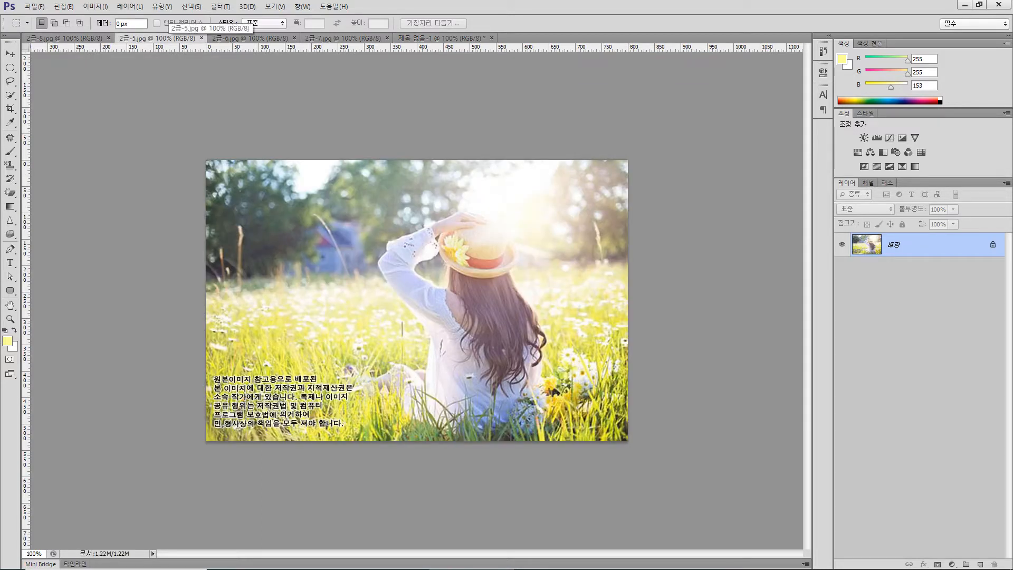
{"action": "key", "text": "ctrl+a"}
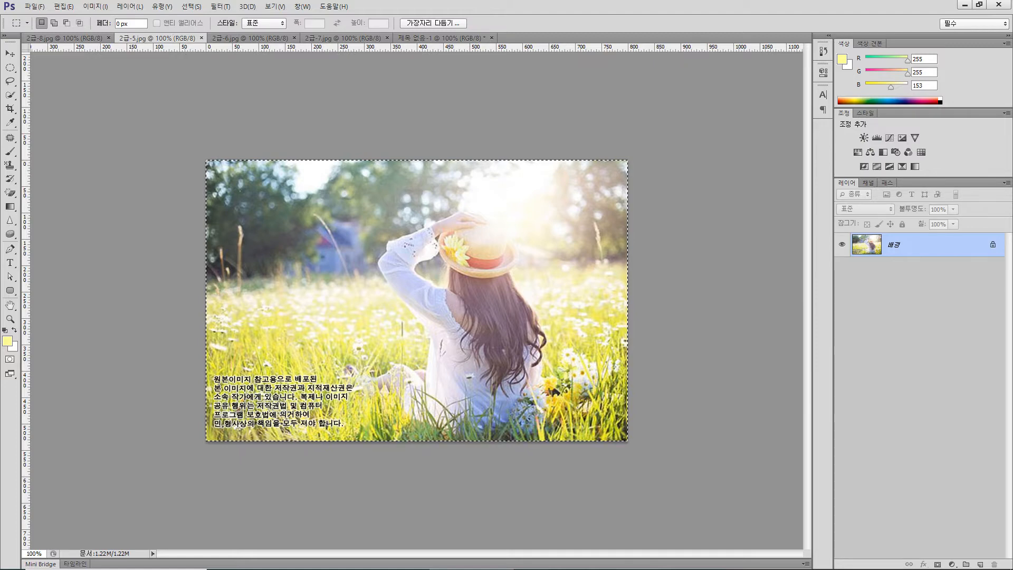
{"action": "left_click", "coordinate": [441, 38]}
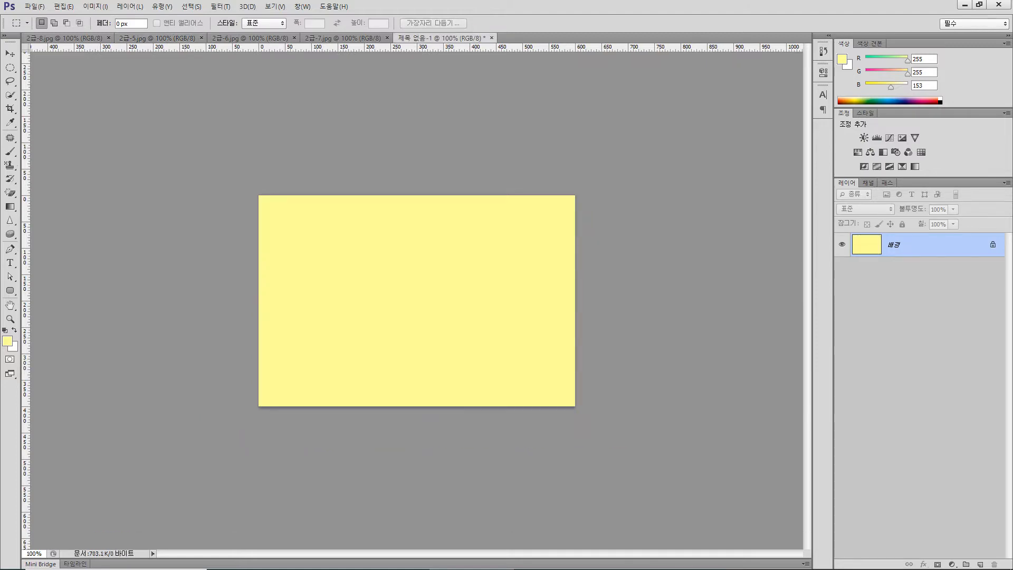
{"action": "key", "text": "ctrl+v"}
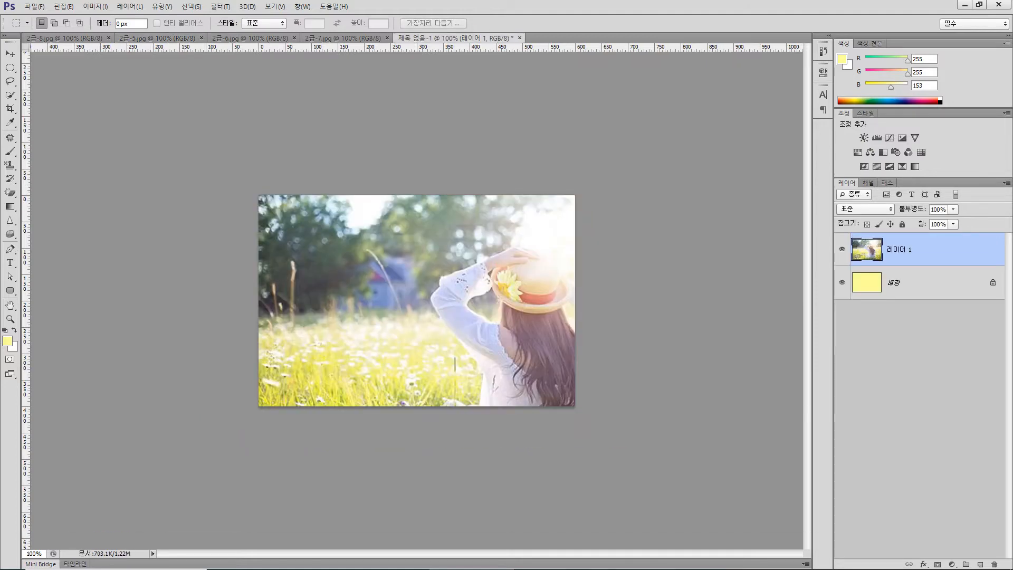
Scale the pasted photo down proportionally from its top-left corner so that it extends slightly beyond the canvas
{"action": "key", "text": "ctrl+t"}
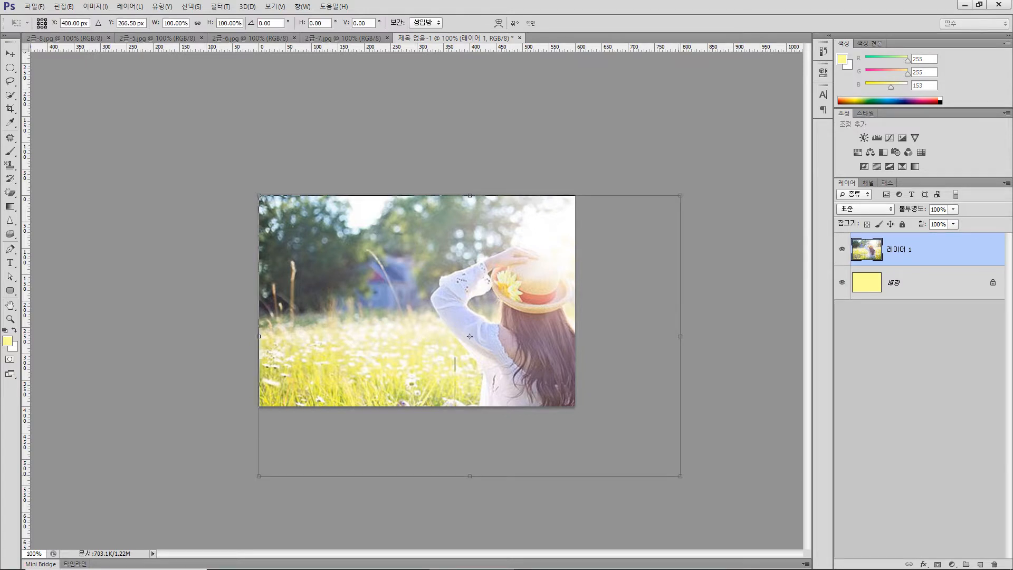
{"action": "left_click_drag", "start_coordinate": [680, 476], "coordinate": [577, 407]}
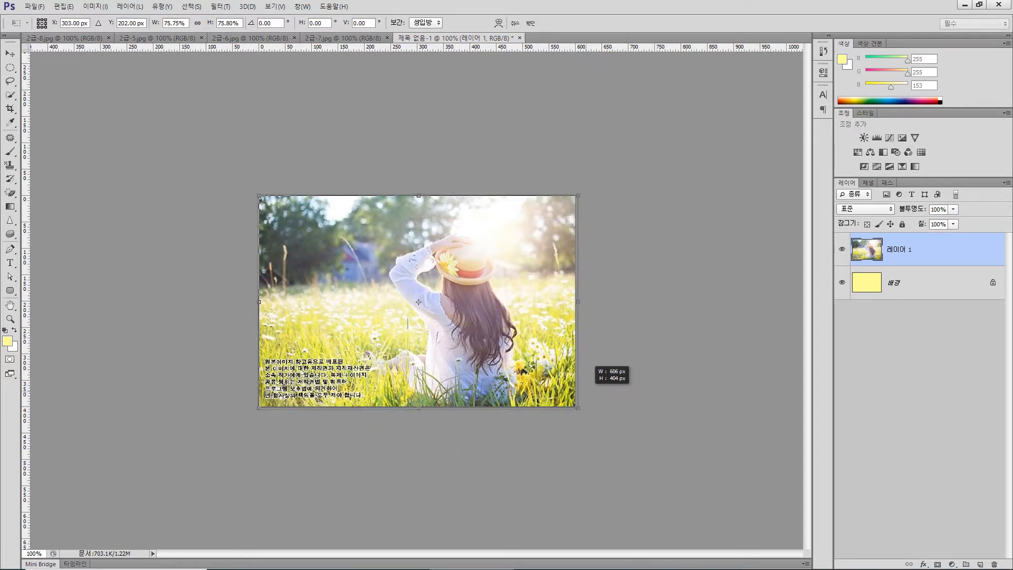
{"action": "left_click_drag", "start_coordinate": [578, 408], "coordinate": [576, 406]}
{"action": "key", "text": "Return"}
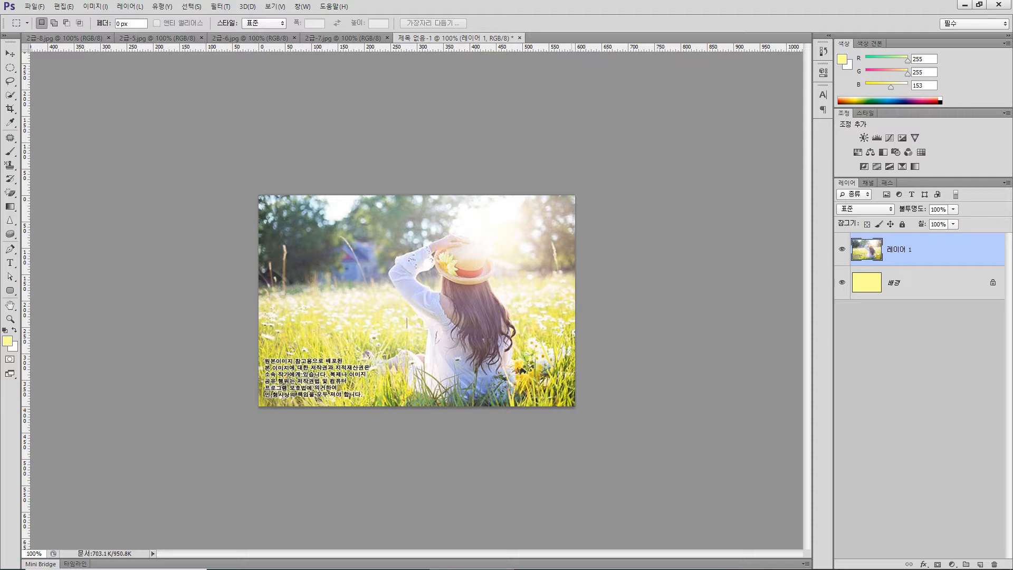
{"action": "key", "text": "ctrl+t"}
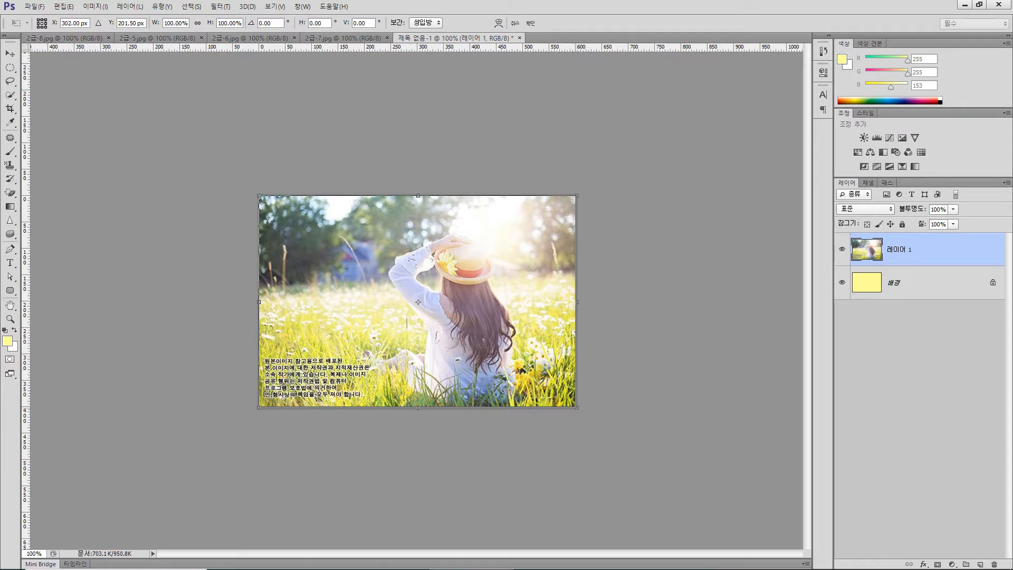
{"action": "left_click_drag", "start_coordinate": [577, 408], "coordinate": [610, 430]}
{"action": "key", "text": "Escape"}
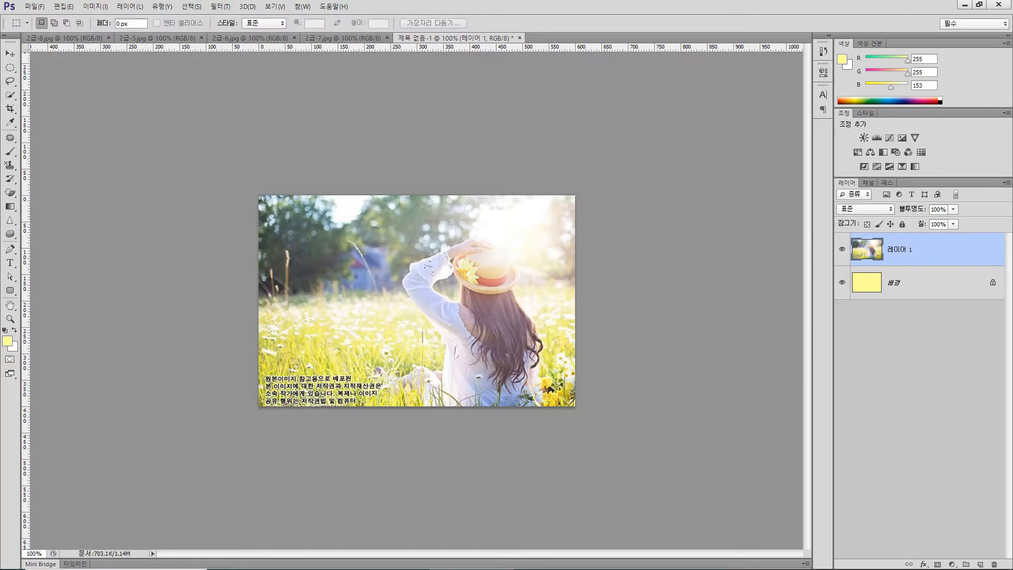
Flip the photo layer horizontally and shift it left until the woman is partly cropped by the canvas's left edge
{"action": "left_click", "coordinate": [63, 6]}
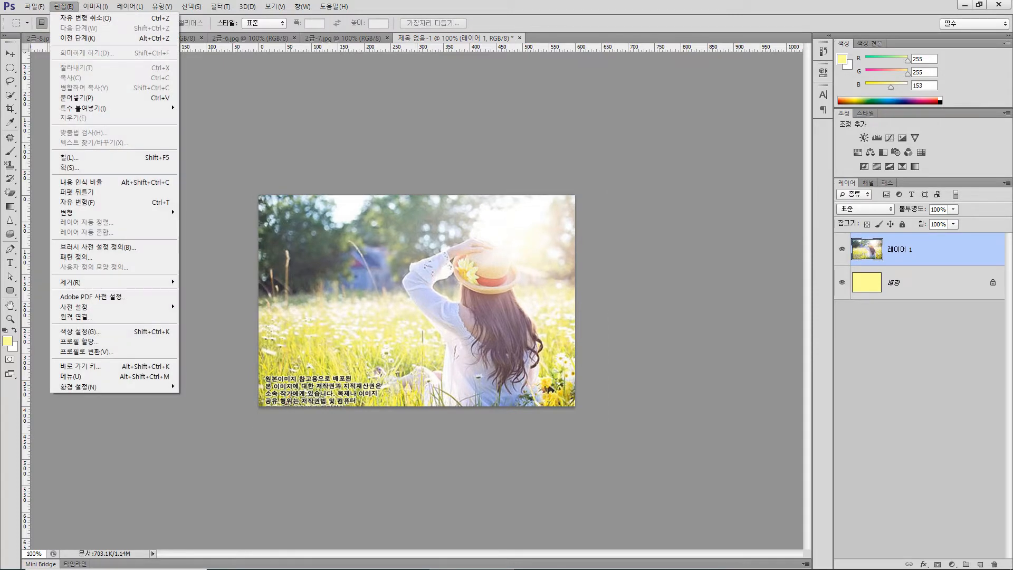
{"action": "mouse_move", "coordinate": [67, 212]}
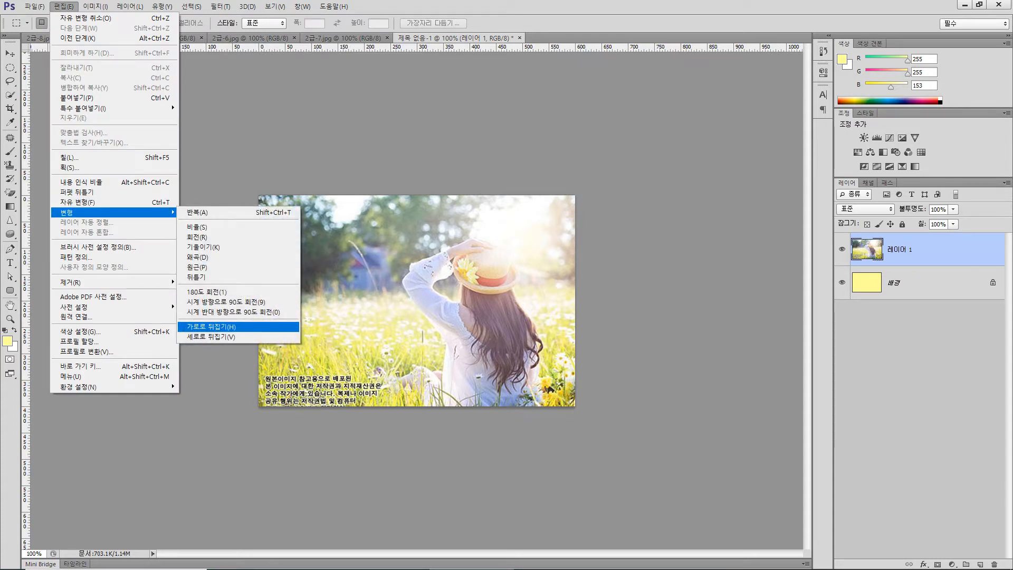
{"action": "left_click", "coordinate": [236, 327]}
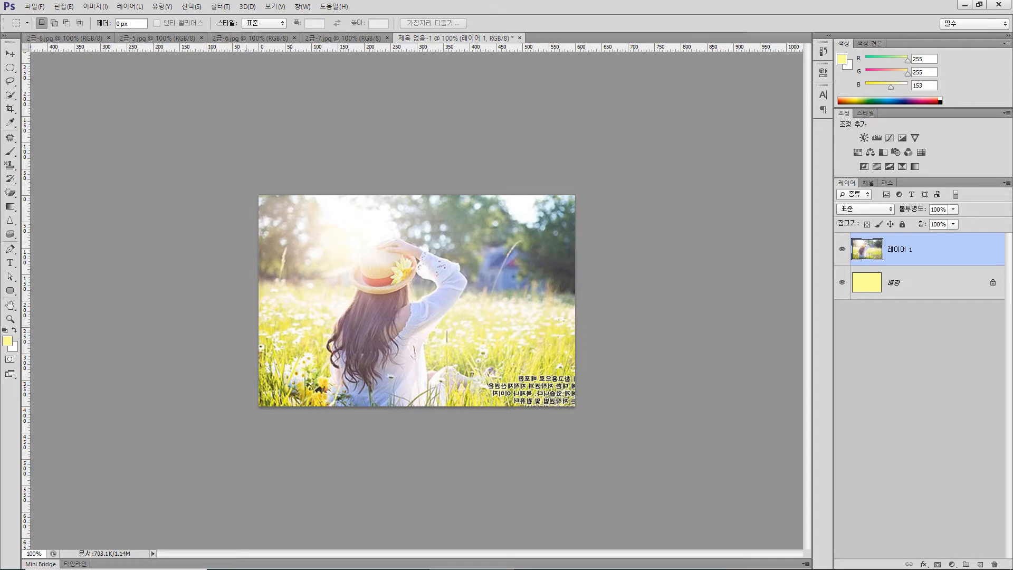
{"action": "left_click", "coordinate": [10, 54]}
{"action": "left_click_drag", "start_coordinate": [371, 287], "coordinate": [276, 287]}
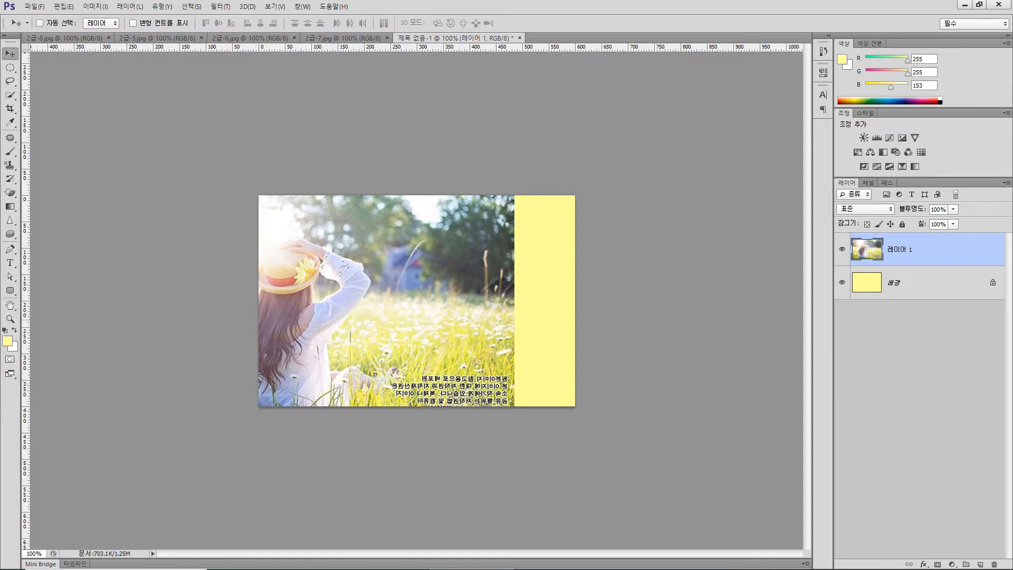
Enlarge the photo layer to about 105% from its top-right corner and shift it slightly left
{"action": "key", "text": "ctrl+t"}
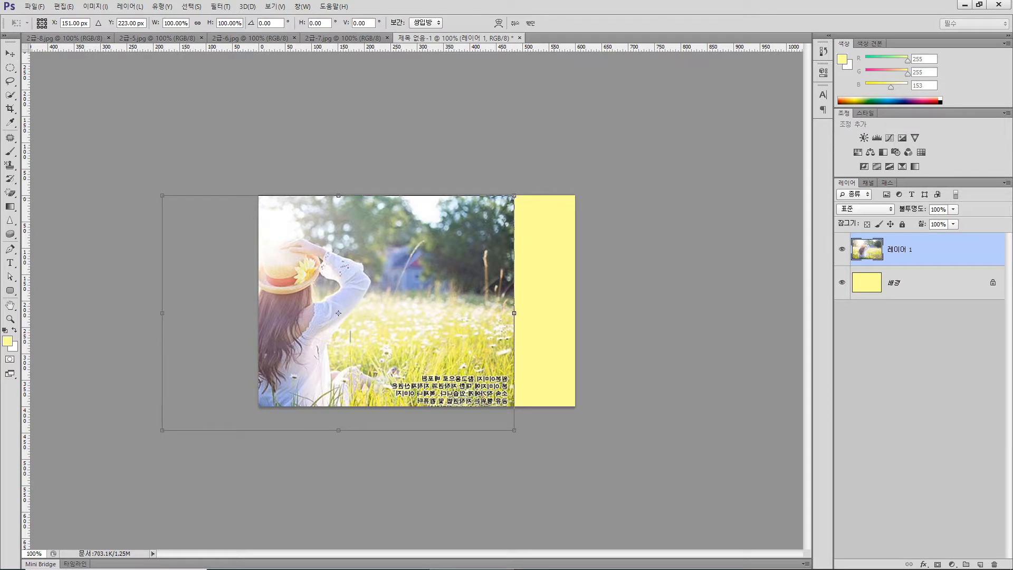
{"action": "left_click_drag", "start_coordinate": [514, 196], "coordinate": [532, 183]}
{"action": "left_click_drag", "start_coordinate": [359, 277], "coordinate": [352, 277]}
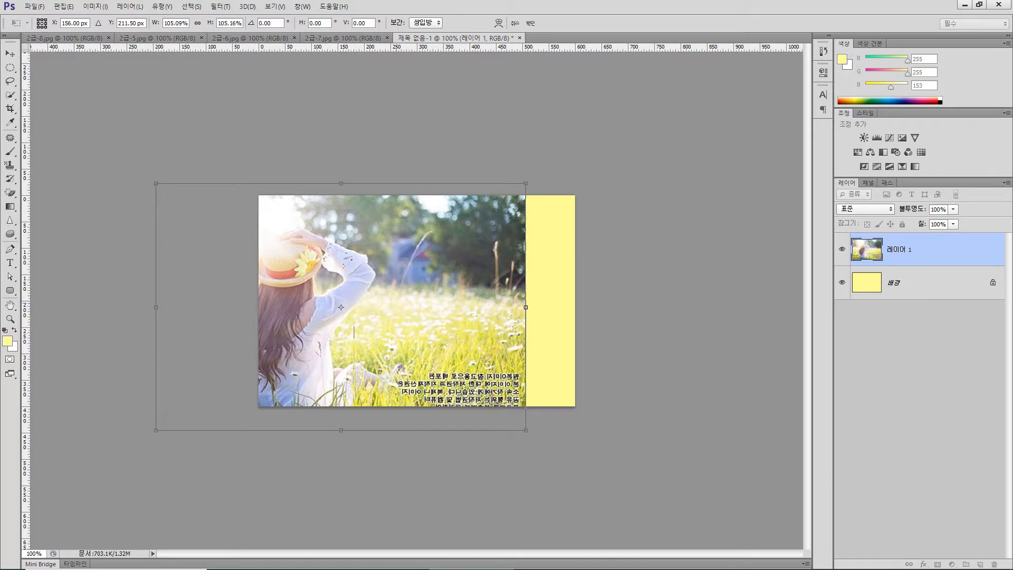
{"action": "key", "text": "Return"}
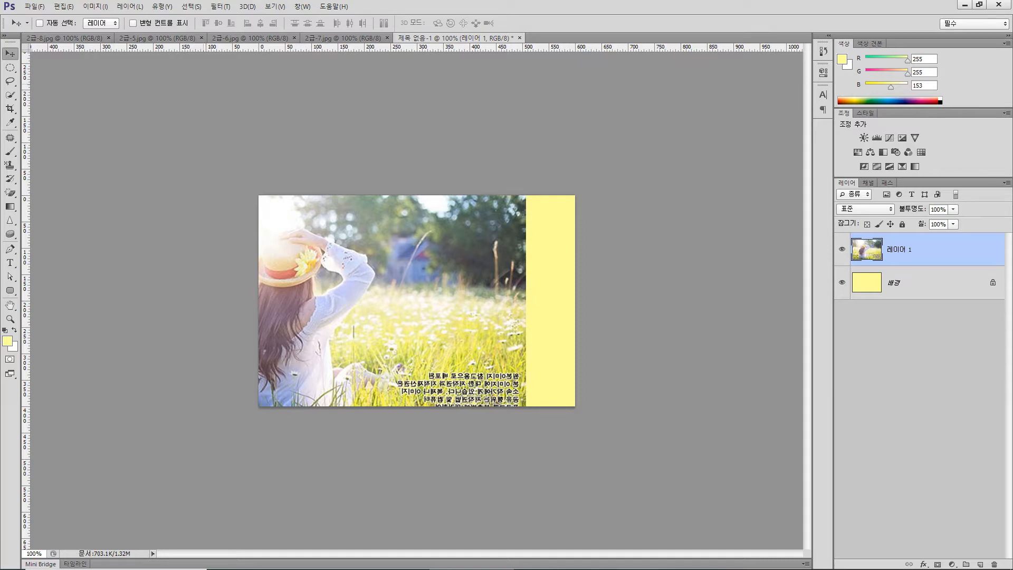
Apply the Watercolor (수채화 효과) filter alone to the photo layer with its preset settings
{"action": "left_click", "coordinate": [220, 7]}
{"action": "left_click", "coordinate": [240, 48]}
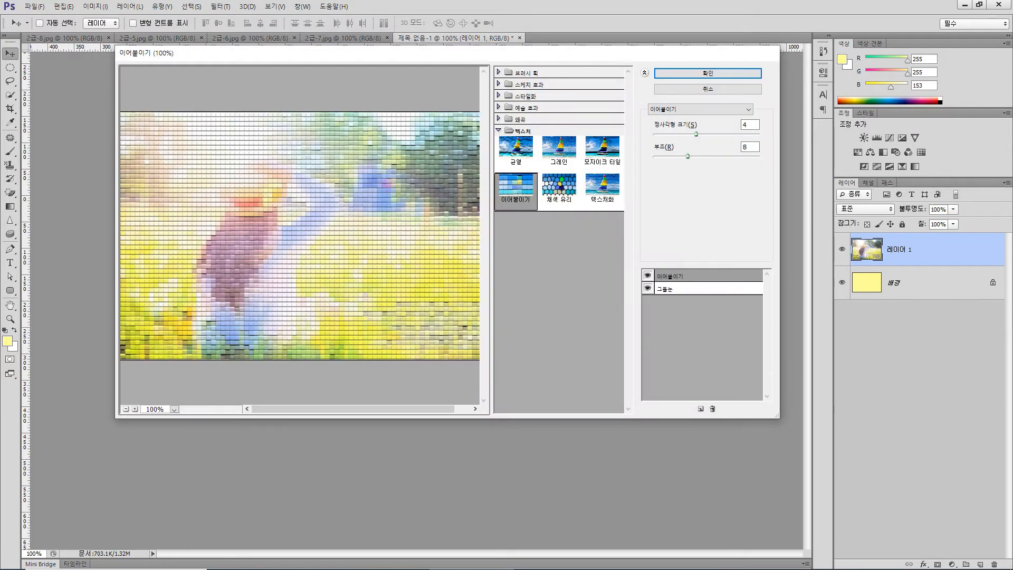
{"action": "left_click", "coordinate": [700, 109]}
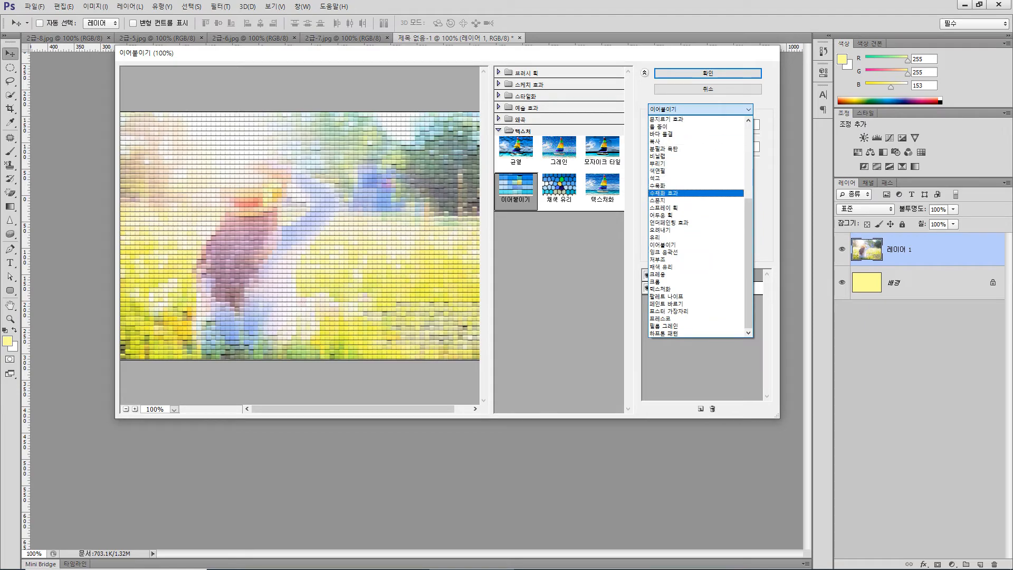
{"action": "left_click", "coordinate": [665, 193]}
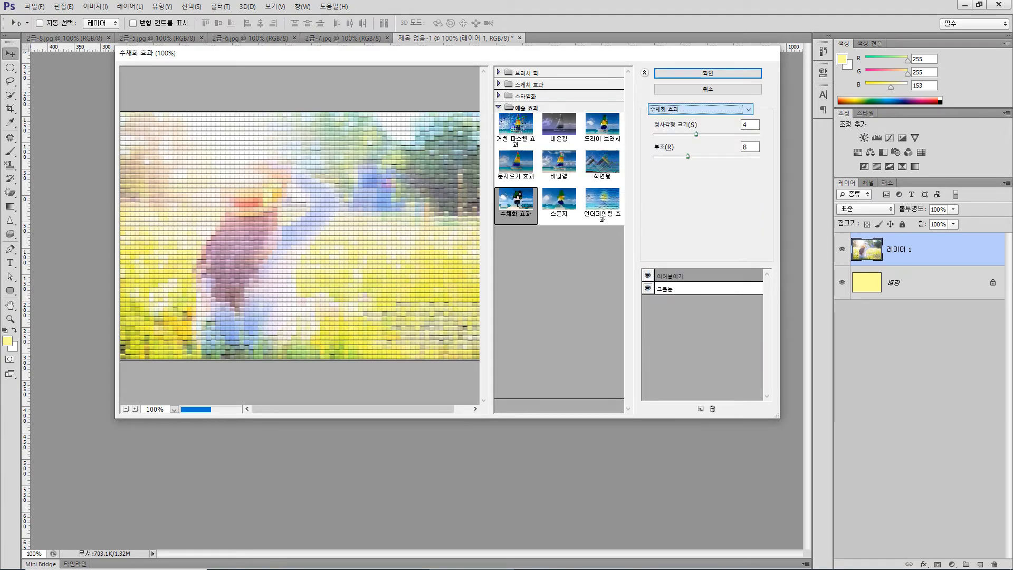
{"action": "left_click", "coordinate": [687, 74]}
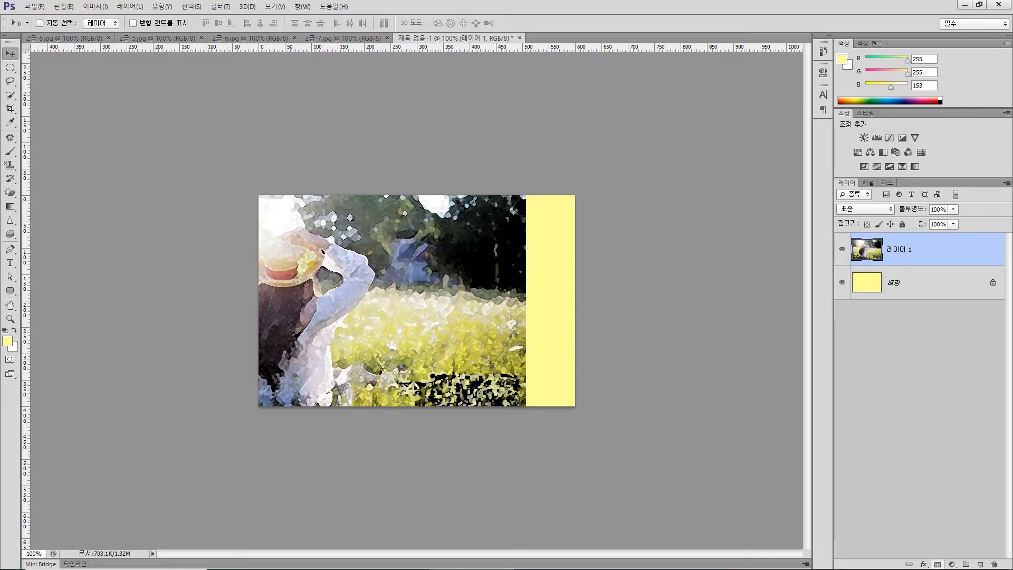
Try horizontal gradient fades of different lengths and directions on a mask of the photo layer, and delete that mask
{"action": "left_click", "coordinate": [937, 564]}
{"action": "key", "text": "g"}
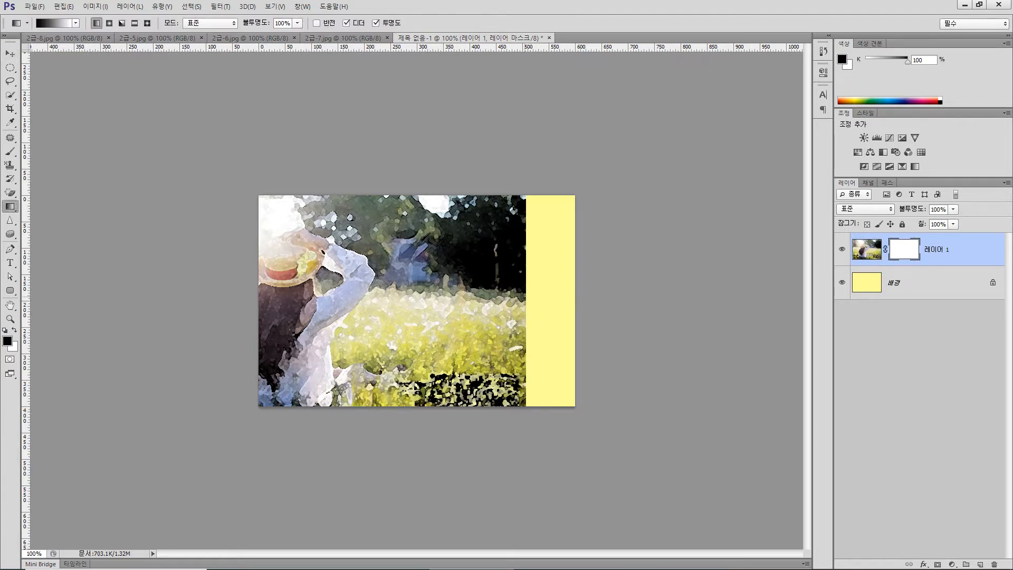
{"action": "left_click_drag", "start_coordinate": [389, 297], "coordinate": [524, 297]}
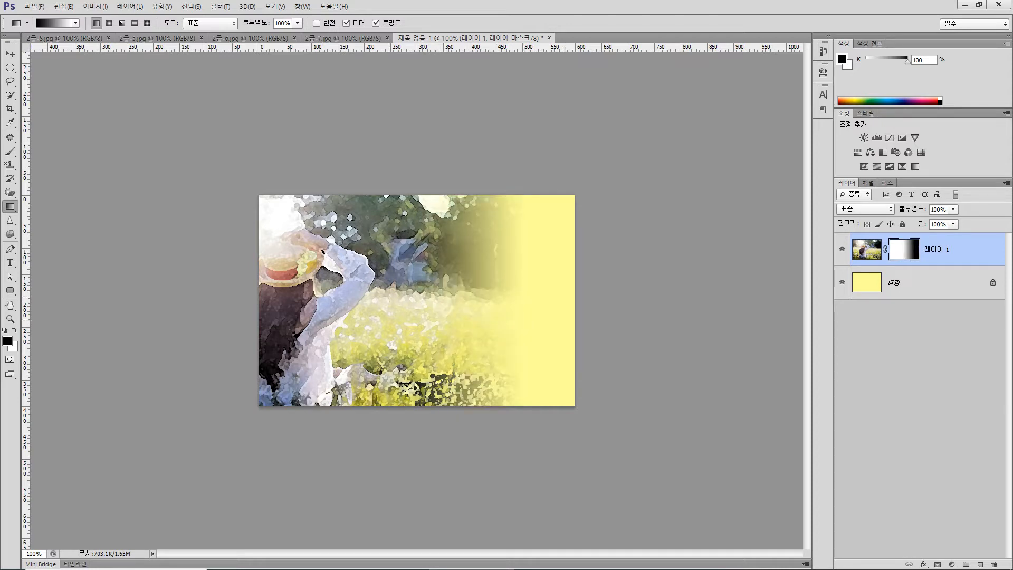
{"action": "left_click_drag", "start_coordinate": [418, 298], "coordinate": [509, 302]}
{"action": "left_click_drag", "start_coordinate": [415, 299], "coordinate": [410, 302]}
{"action": "left_click_drag", "start_coordinate": [509, 302], "coordinate": [509, 302]}
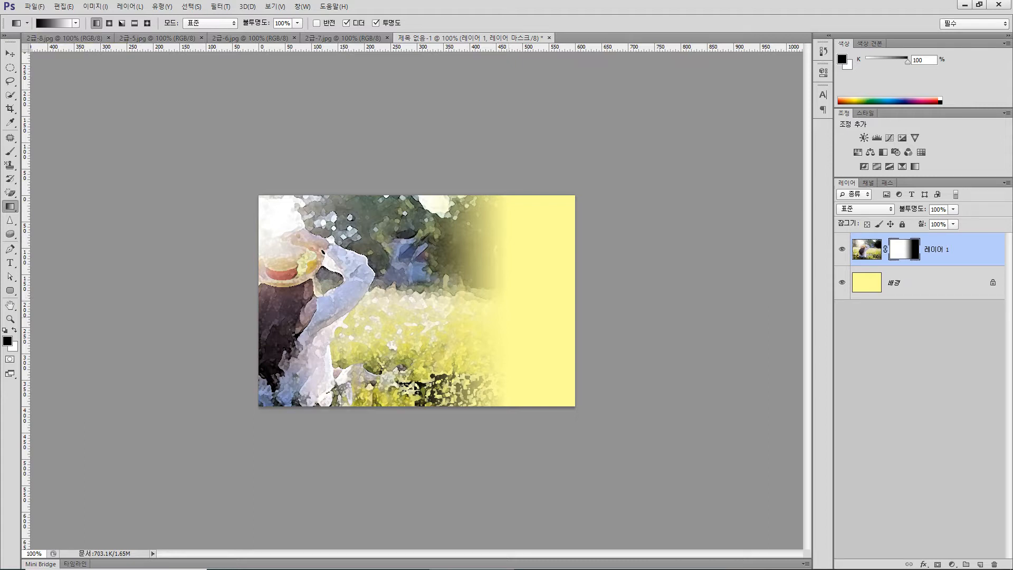
{"action": "left_click_drag", "start_coordinate": [396, 312], "coordinate": [497, 311]}
{"action": "left_click_drag", "start_coordinate": [373, 311], "coordinate": [264, 311]}
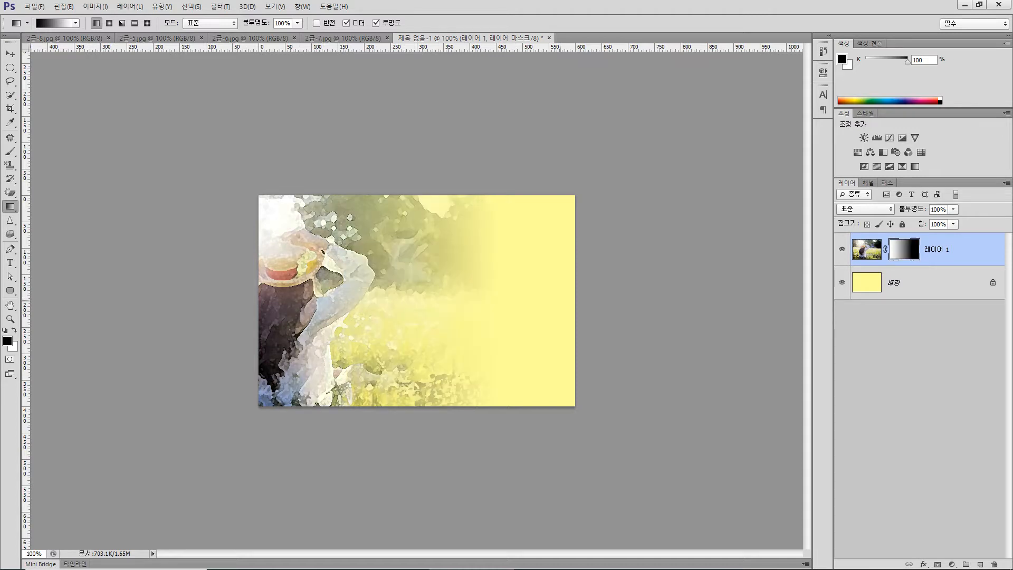
{"action": "left_click_drag", "start_coordinate": [504, 311], "coordinate": [257, 310]}
{"action": "left_click_drag", "start_coordinate": [428, 308], "coordinate": [497, 307]}
{"action": "left_click_drag", "start_coordinate": [434, 309], "coordinate": [529, 308]}
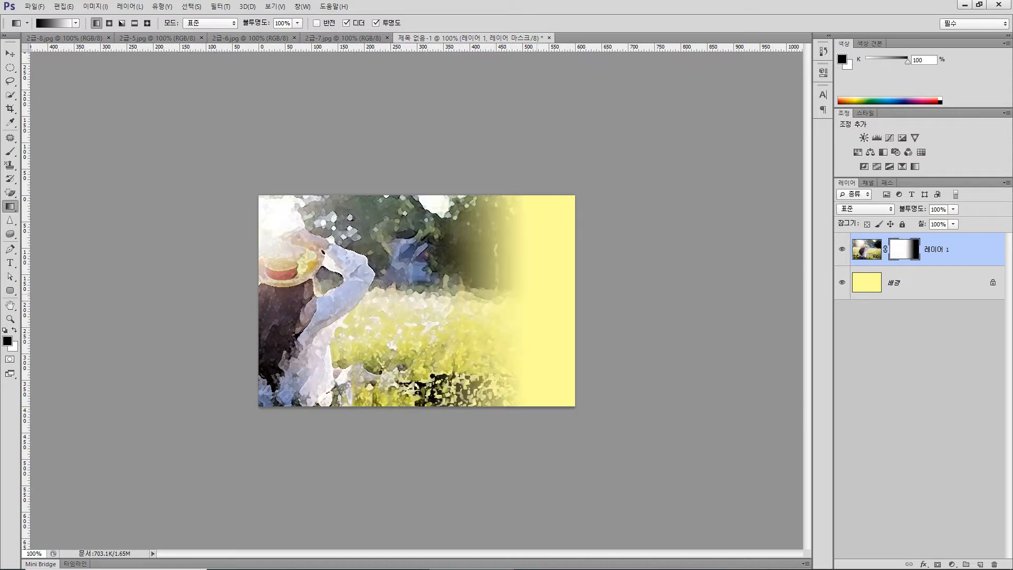
{"action": "right_click", "coordinate": [892, 252]}
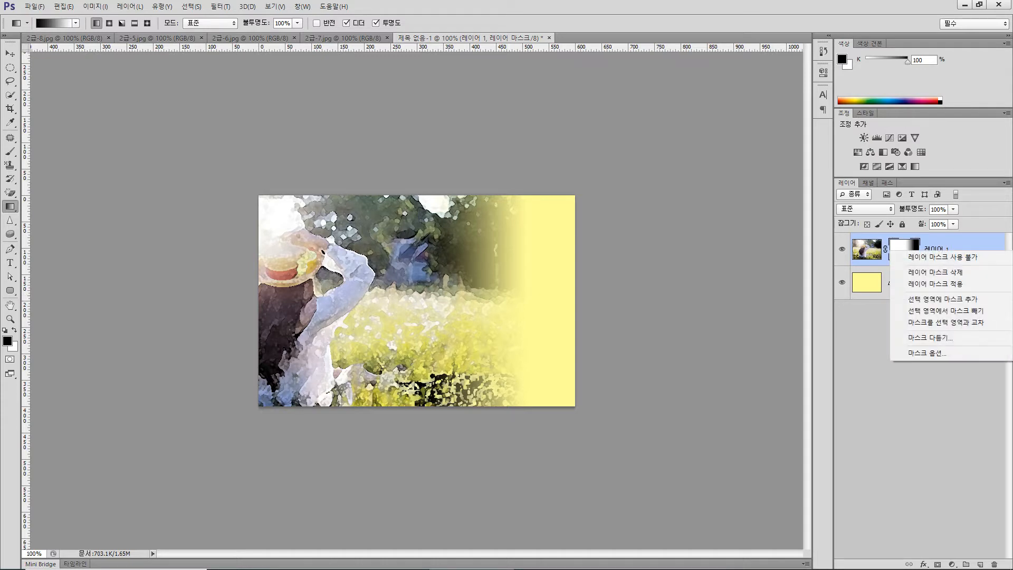
{"action": "left_click", "coordinate": [934, 272]}
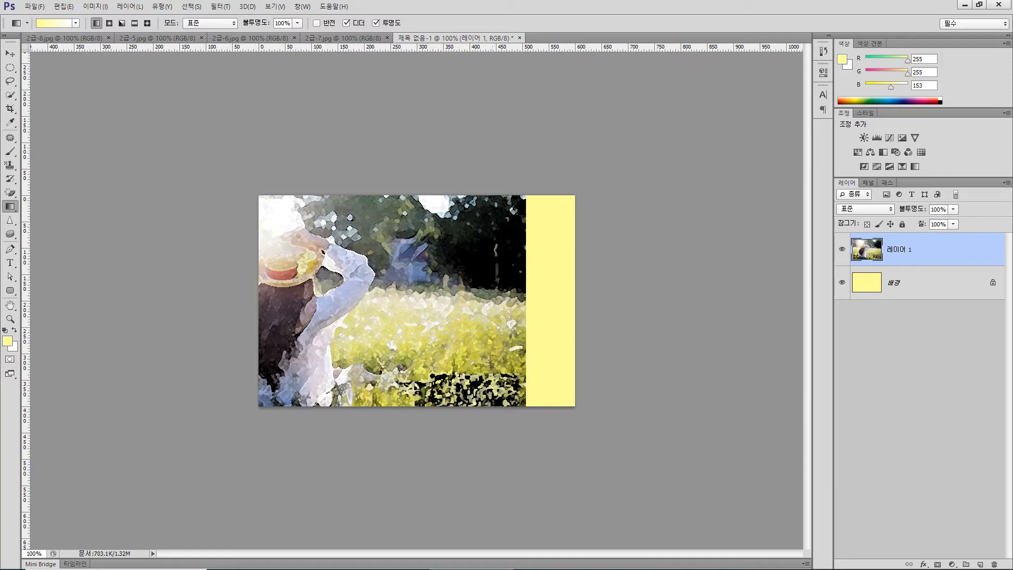
Nudge the photo slightly left and add a layer mask with a horizontal gradient that gradually fades it rightward into the yellow background
{"action": "mouse_move", "coordinate": [345, 308]}
{"action": "left_mouse_down"}
{"action": "mouse_move", "coordinate": [313, 307]}
{"action": "mouse_move", "coordinate": [343, 308]}
{"action": "left_mouse_up"}
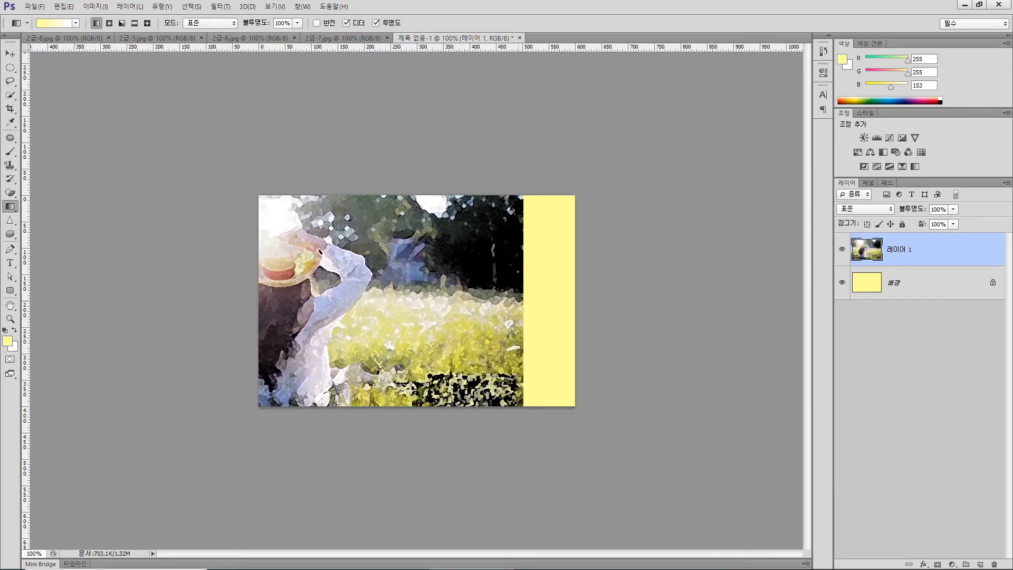
{"action": "left_click_drag", "start_coordinate": [480, 297], "coordinate": [544, 301]}
{"action": "left_click", "coordinate": [938, 563]}
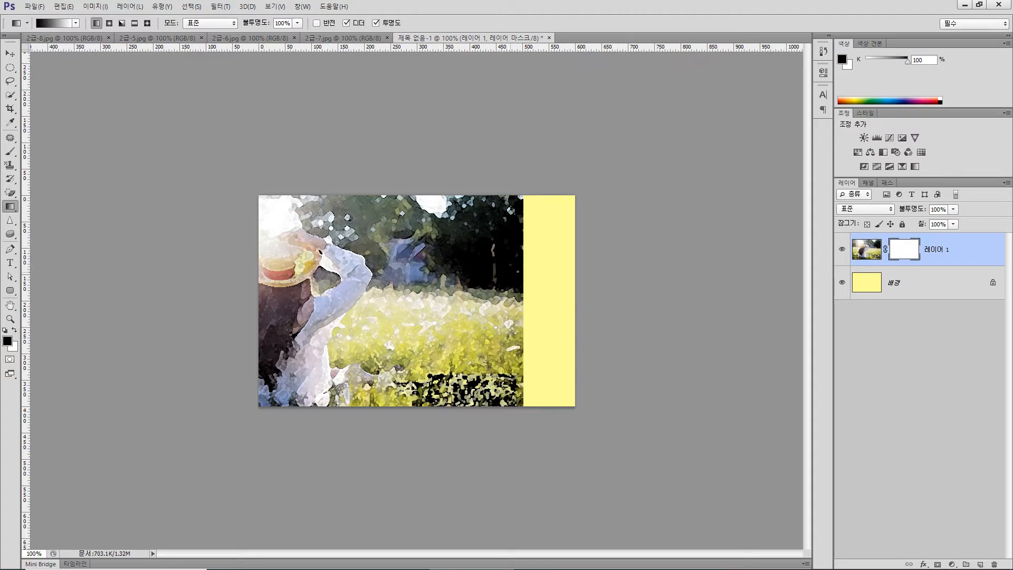
{"action": "left_click_drag", "start_coordinate": [295, 272], "coordinate": [510, 272]}
{"action": "mouse_move", "coordinate": [259, 271]}
{"action": "left_mouse_down"}
{"action": "mouse_move", "coordinate": [438, 273]}
{"action": "mouse_move", "coordinate": [231, 272]}
{"action": "mouse_move", "coordinate": [260, 272]}
{"action": "left_mouse_up"}
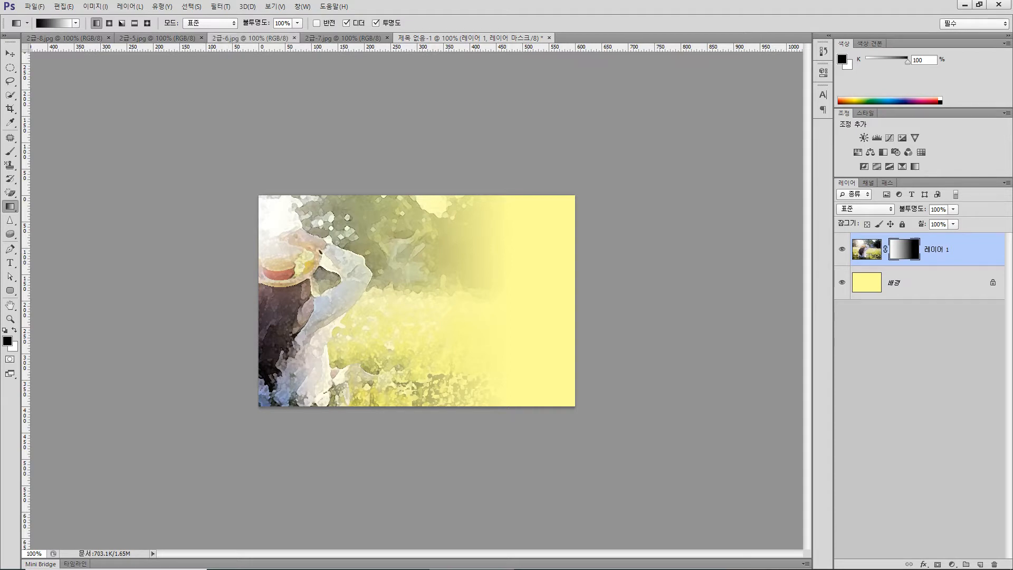
Select the whole daisy head without its stem in 2급-6.jpg using the Quick Selection tool
{"action": "left_click", "coordinate": [250, 38]}
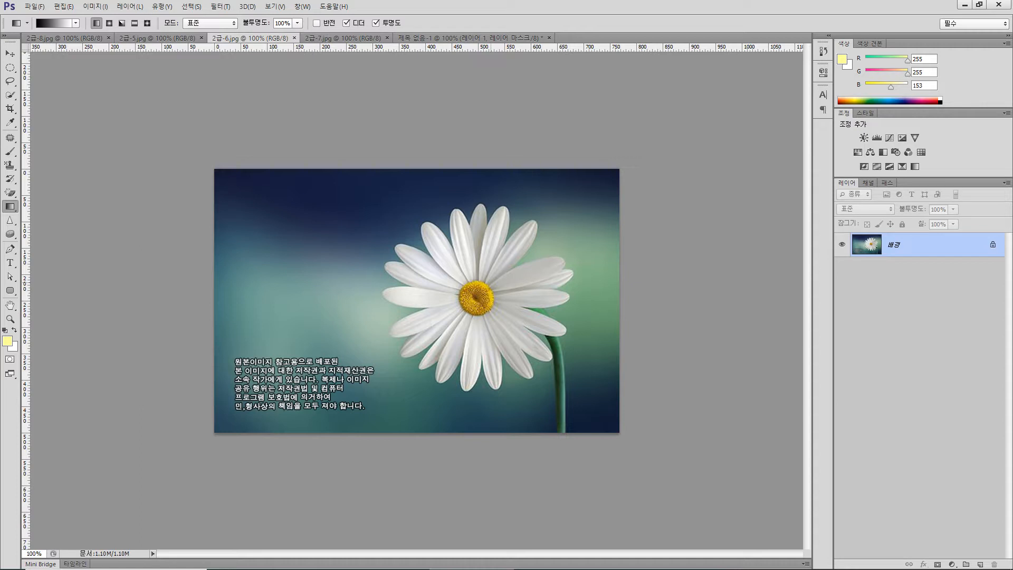
{"action": "left_click", "coordinate": [10, 95]}
{"action": "left_click_drag", "start_coordinate": [463, 228], "coordinate": [469, 253]}
{"action": "left_click", "coordinate": [480, 278]}
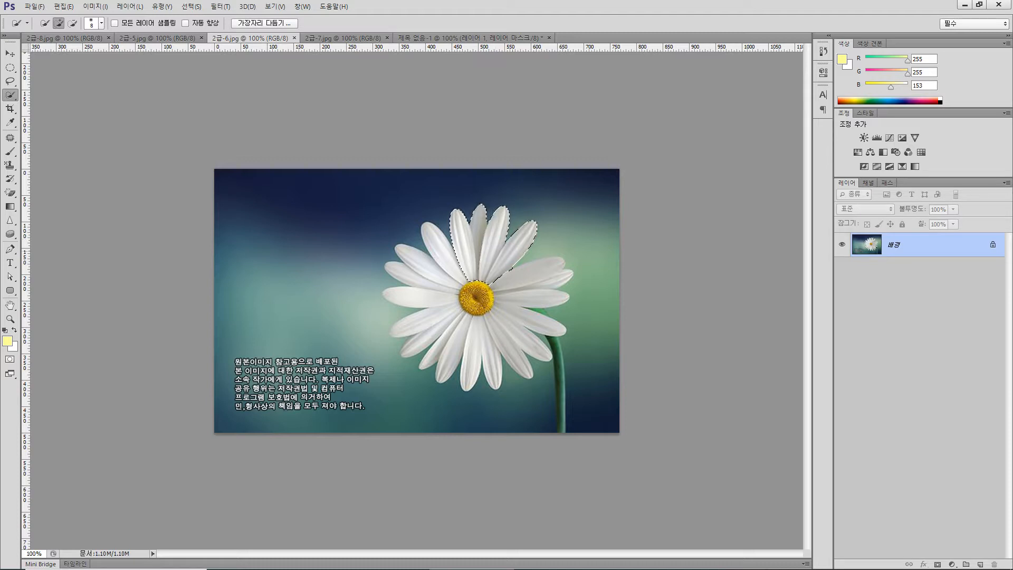
{"action": "mouse_move", "coordinate": [520, 298]}
{"action": "left_mouse_down"}
{"action": "mouse_move", "coordinate": [524, 352]}
{"action": "mouse_move", "coordinate": [422, 316]}
{"action": "mouse_move", "coordinate": [403, 330]}
{"action": "mouse_move", "coordinate": [398, 269]}
{"action": "left_mouse_up"}
{"action": "key", "text": "alt"}
{"action": "key", "text": "alt"}
Paste the daisy head as a layer into the composition document and give it a Drop Shadow with the default settings
{"action": "left_click", "coordinate": [467, 38]}
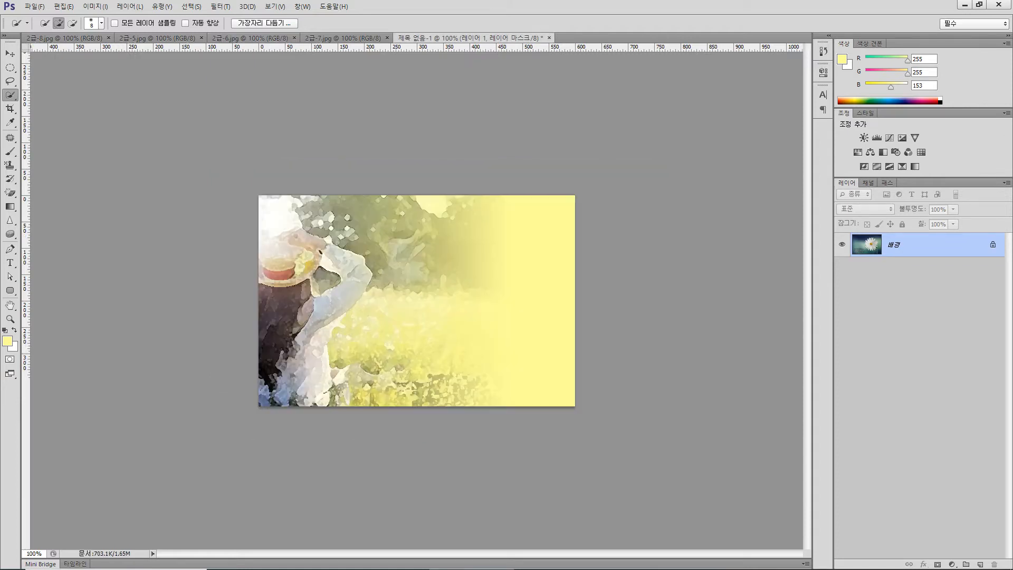
{"action": "key", "text": "ctrl+v"}
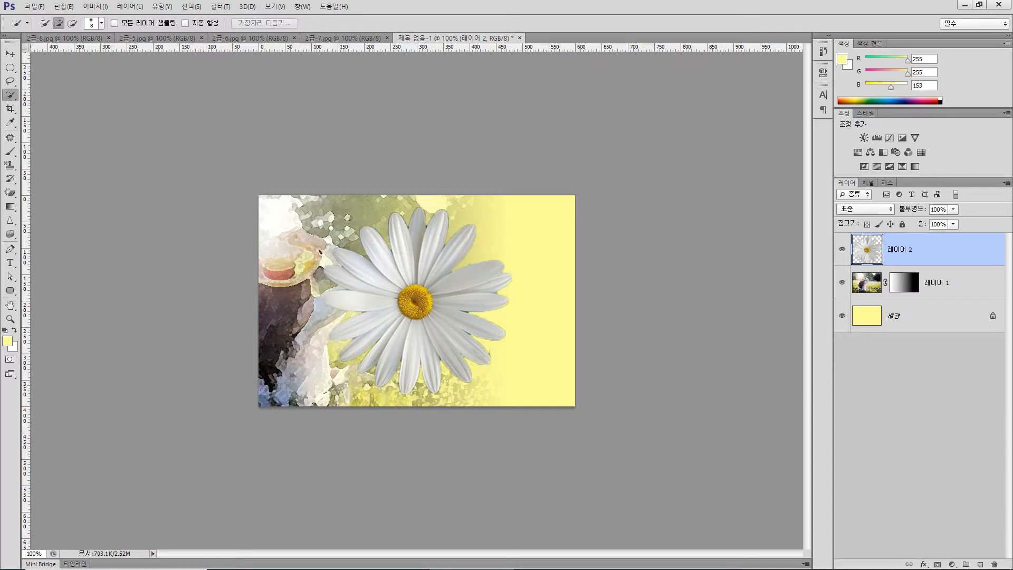
{"action": "left_click", "coordinate": [923, 563]}
{"action": "left_click", "coordinate": [917, 555]}
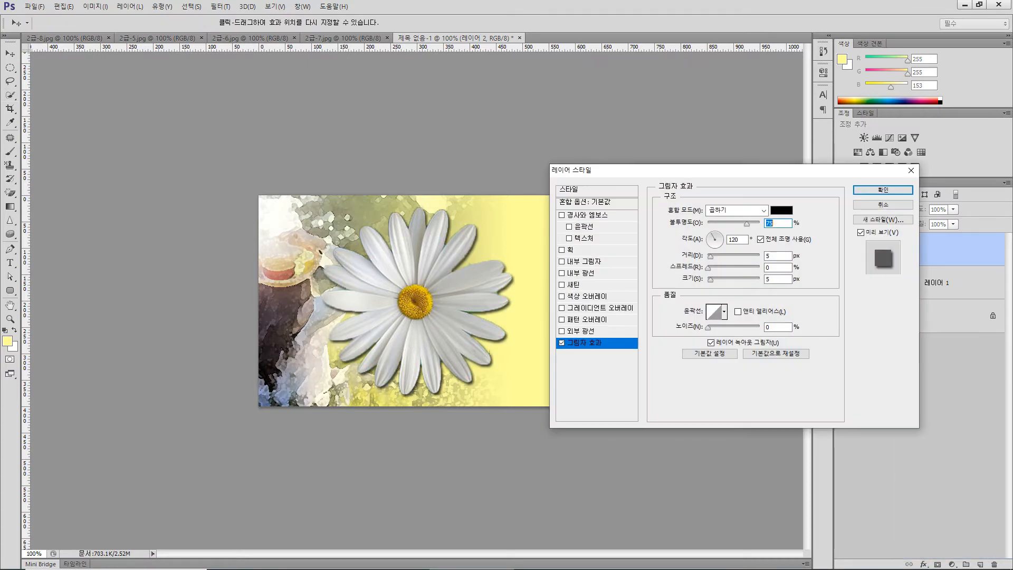
{"action": "key", "text": "Return"}
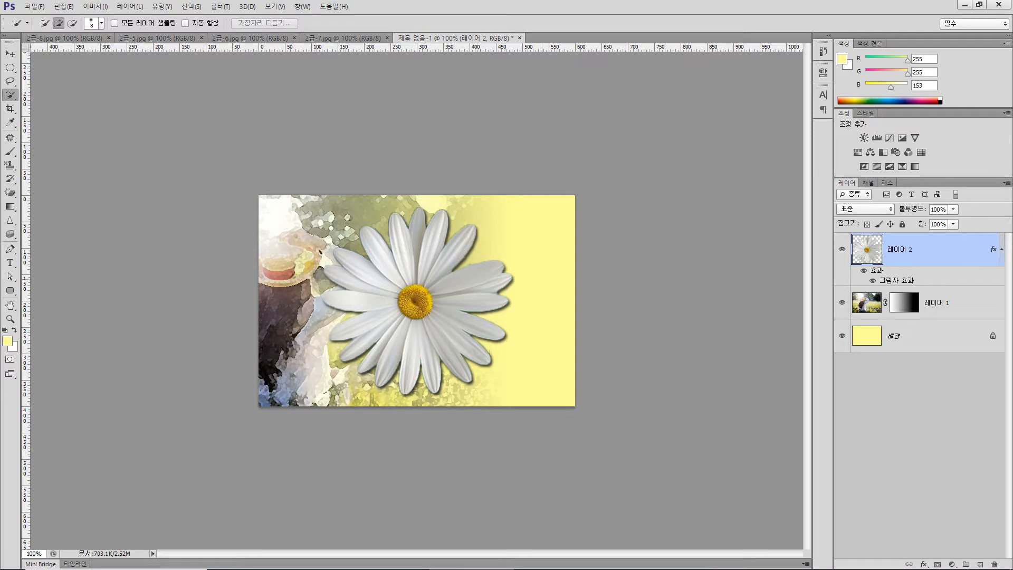
Scale the daisy down proportionally to about 51% and place it in the canvas's upper-right corner, partly cropped by the right edge
{"action": "key", "text": "v"}
{"action": "left_click_drag", "start_coordinate": [456, 264], "coordinate": [507, 247]}
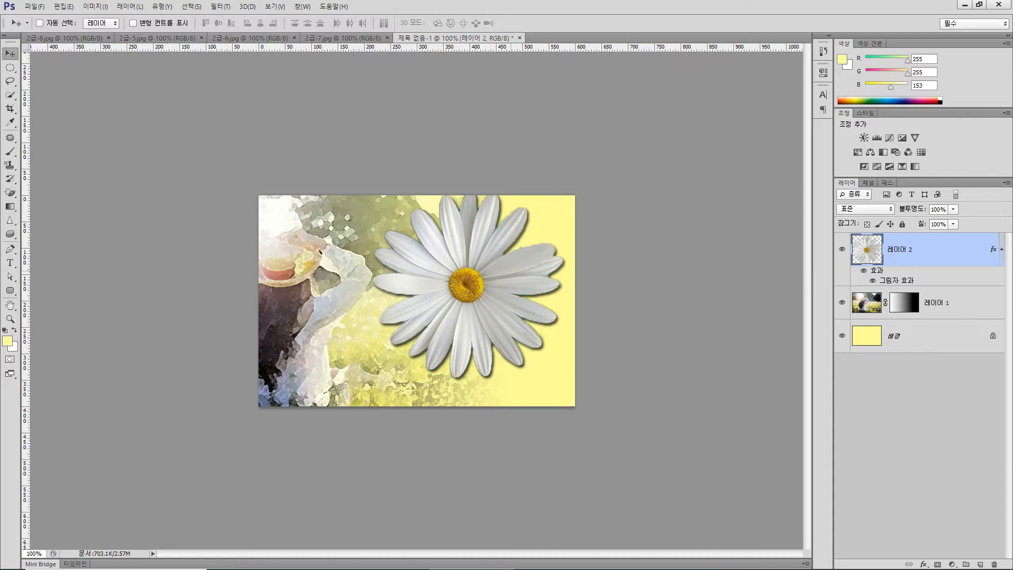
{"action": "key", "text": "ctrl+t"}
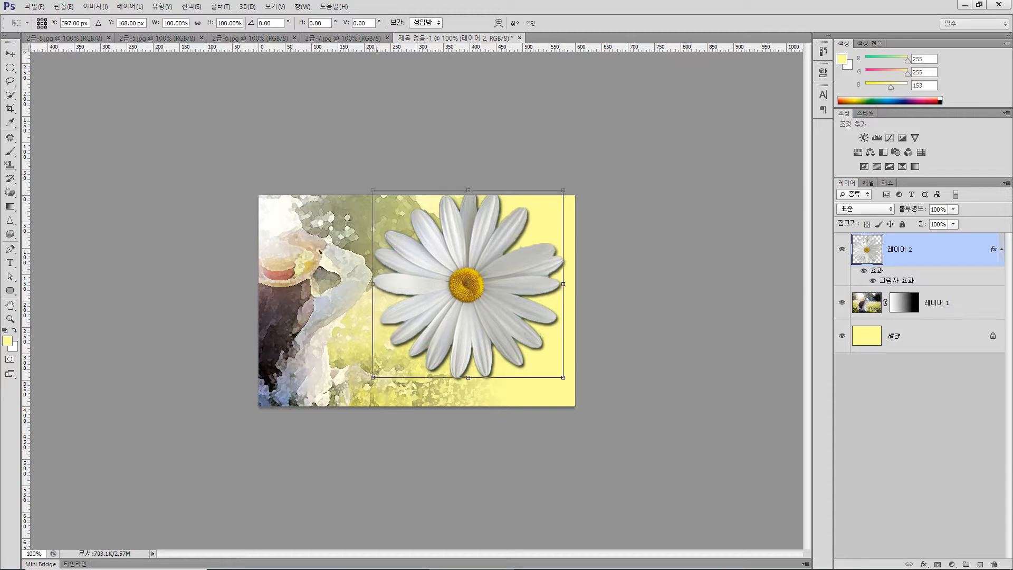
{"action": "left_click_drag", "start_coordinate": [373, 377], "coordinate": [434, 316]}
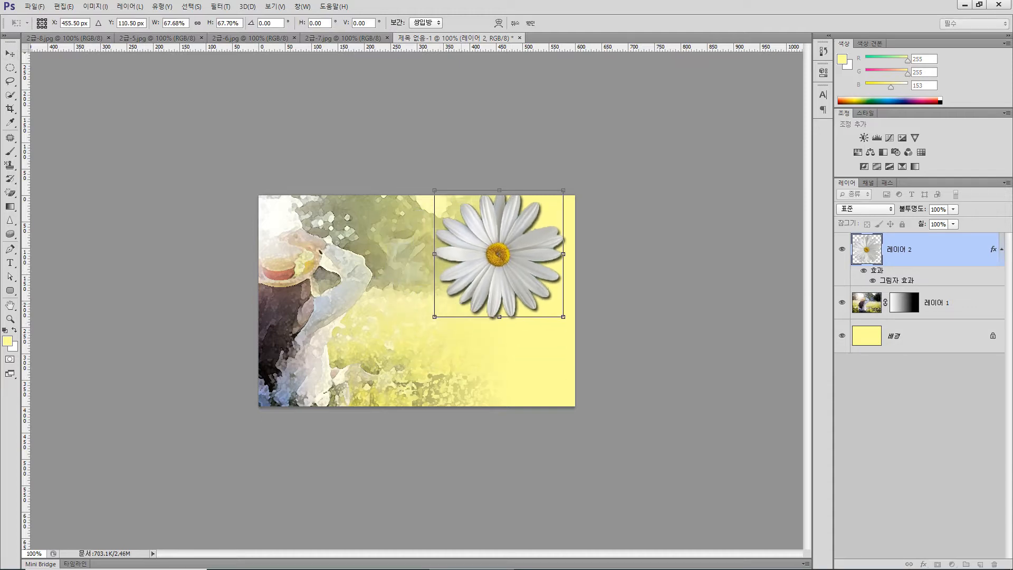
{"action": "left_click_drag", "start_coordinate": [516, 267], "coordinate": [549, 273]}
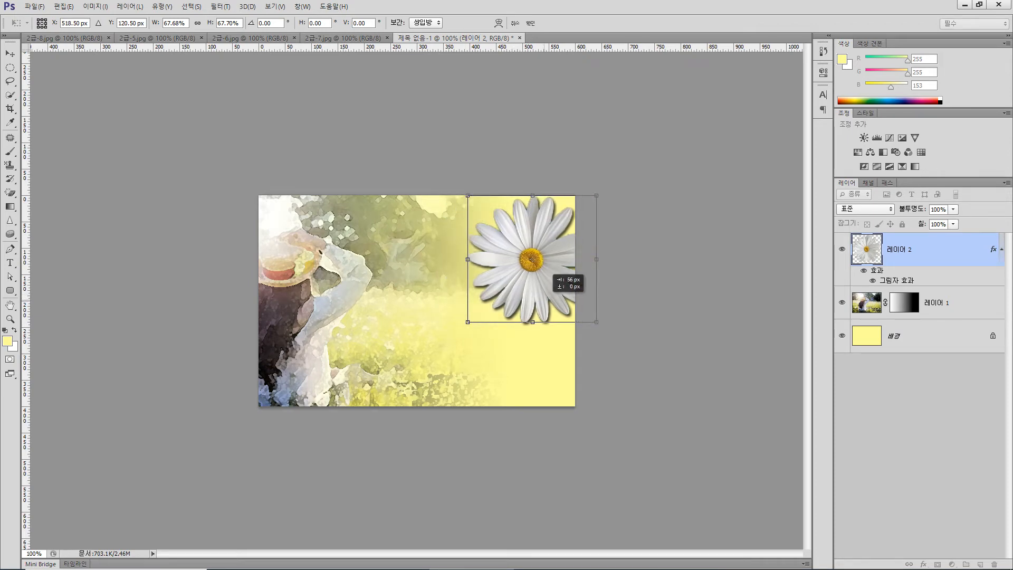
{"action": "left_click_drag", "start_coordinate": [549, 273], "coordinate": [549, 279]}
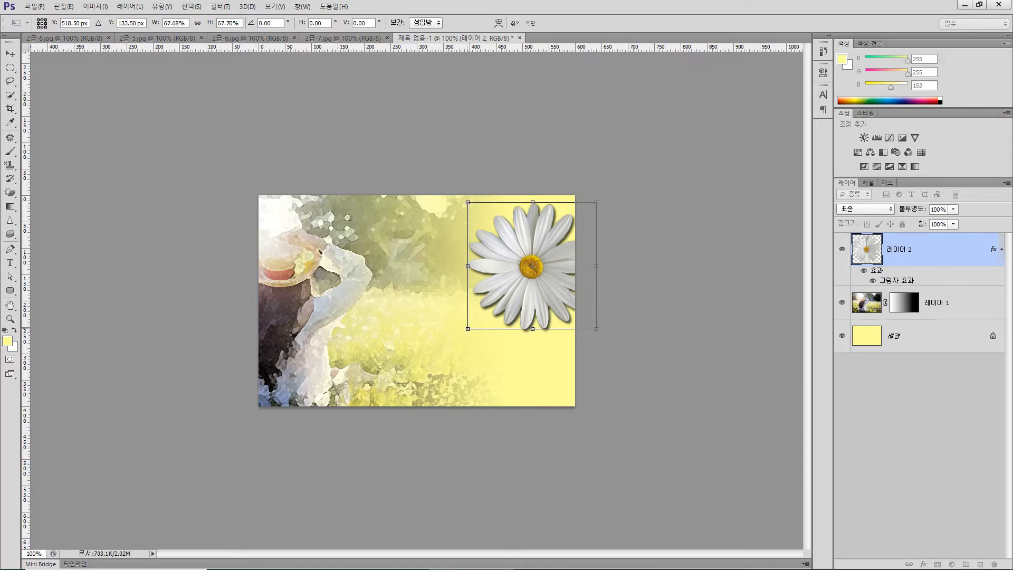
{"action": "left_click_drag", "start_coordinate": [468, 329], "coordinate": [499, 298]}
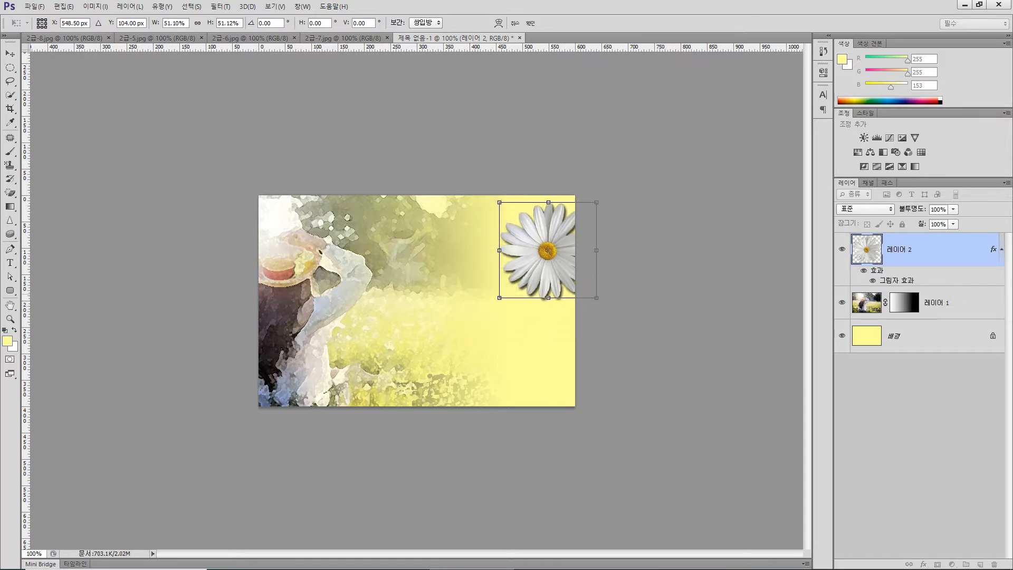
{"action": "left_click_drag", "start_coordinate": [546, 247], "coordinate": [537, 246]}
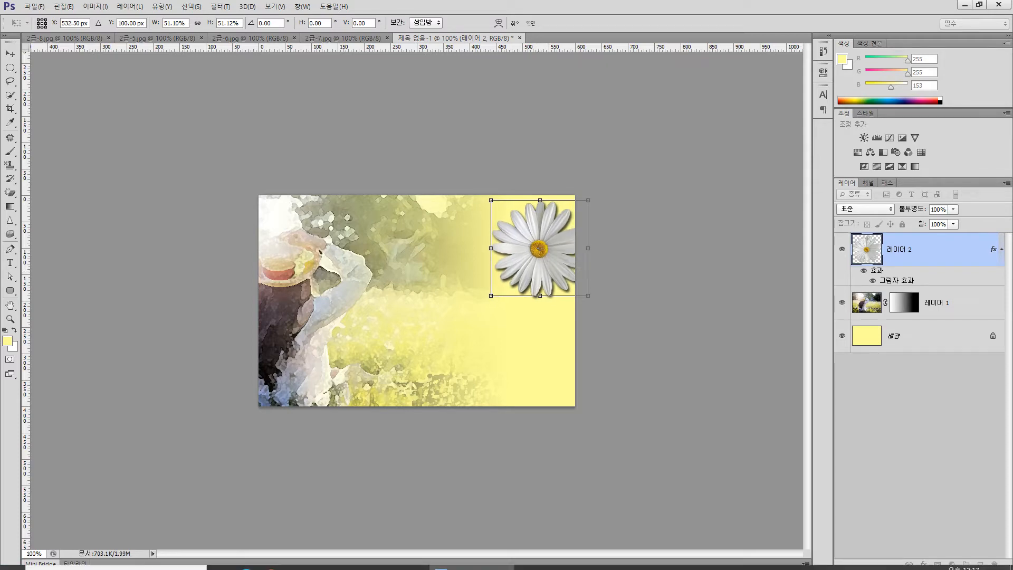
Compare the daisy with the exam sheet's sample output and enlarge it to about 59%, checking its lower edge with a temporary horizontal guide
{"action": "left_click", "coordinate": [302, 559]}
{"action": "scroll", "coordinate": [459, 301], "scroll_direction": "down", "scroll_amount": 10}
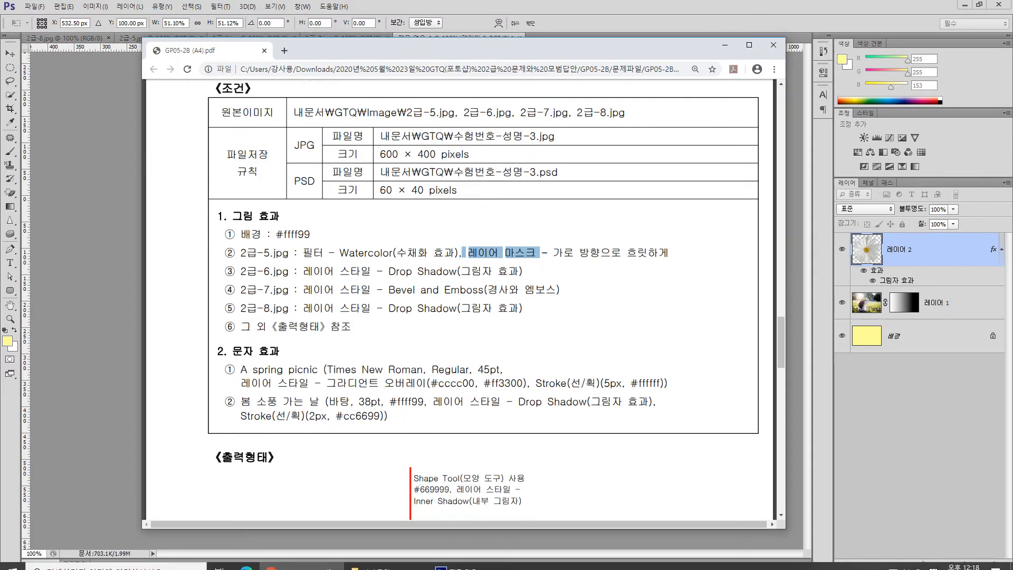
{"action": "scroll", "coordinate": [459, 300], "scroll_direction": "up", "scroll_amount": 3}
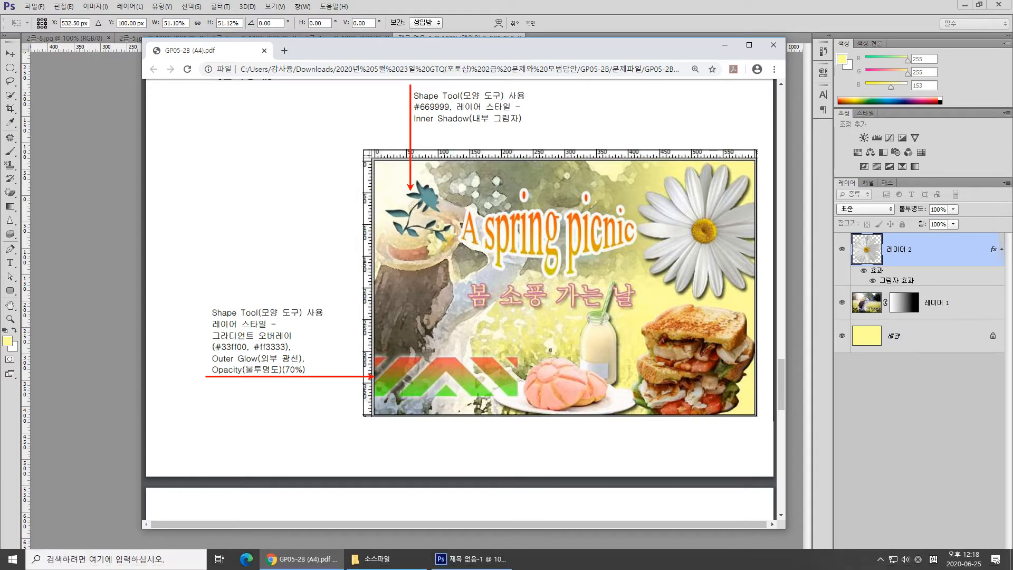
{"action": "left_click", "coordinate": [471, 559]}
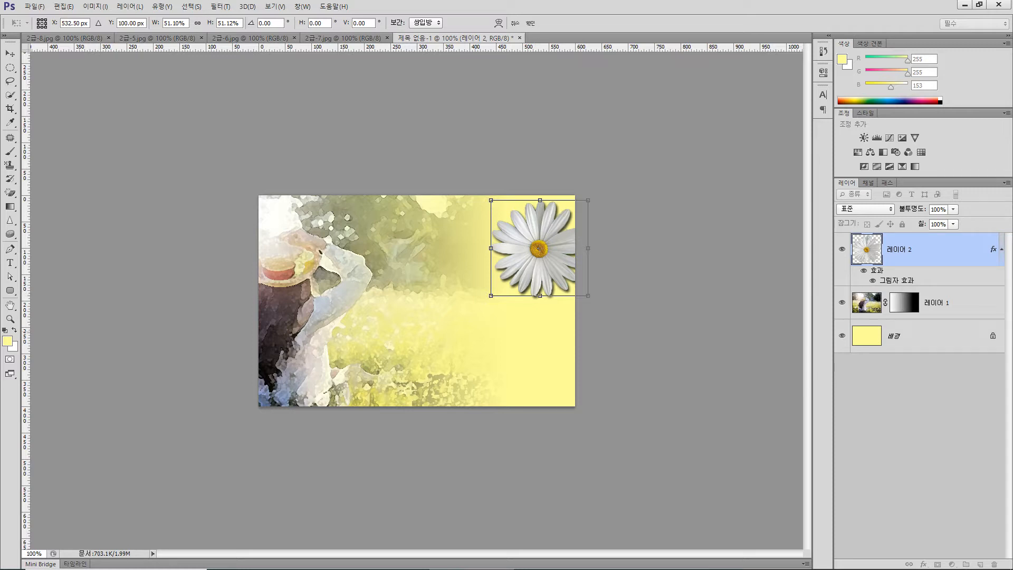
{"action": "left_click_drag", "start_coordinate": [491, 295], "coordinate": [477, 309]}
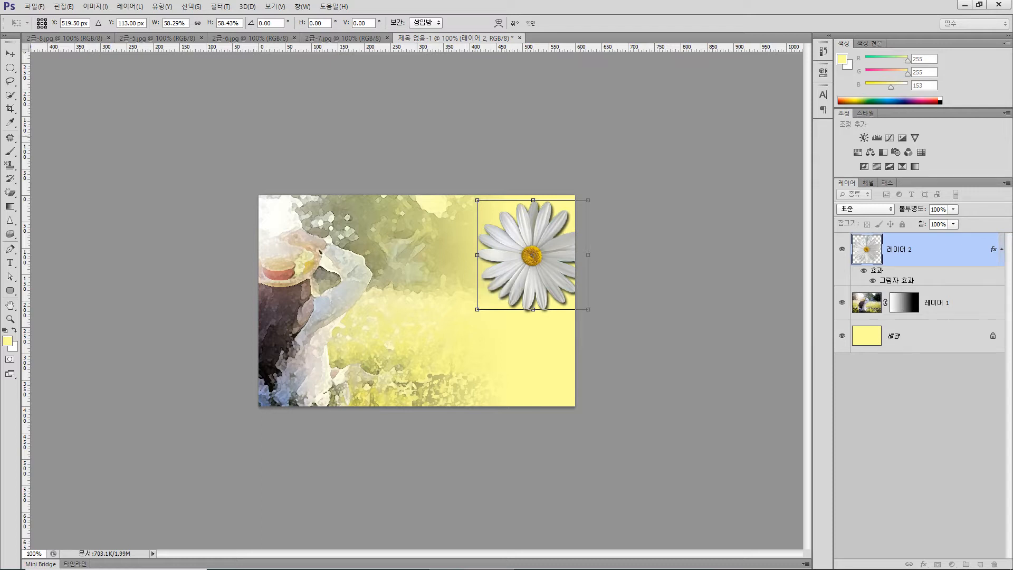
{"action": "left_click_drag", "start_coordinate": [548, 48], "coordinate": [531, 309]}
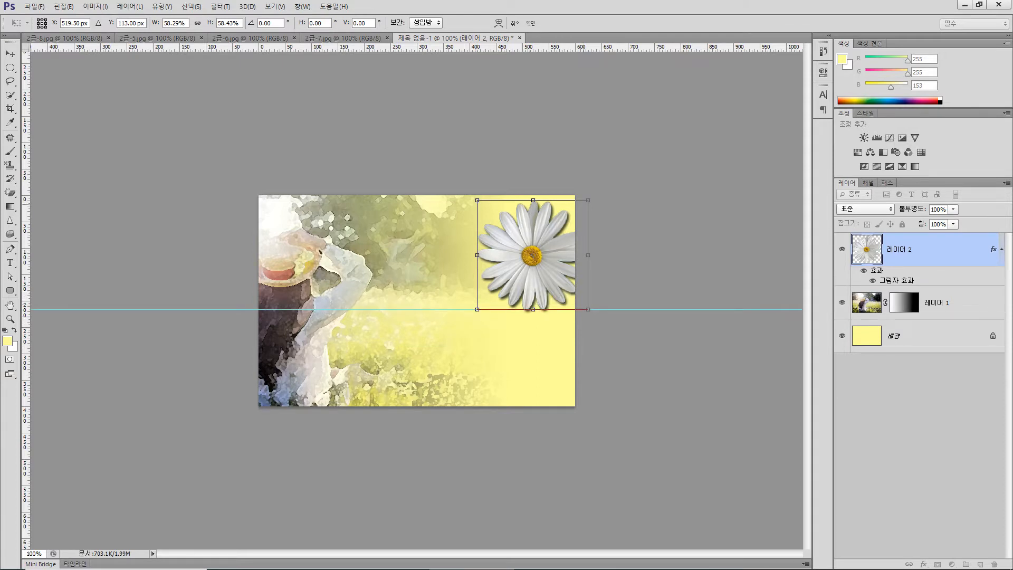
{"action": "left_click_drag", "start_coordinate": [587, 199], "coordinate": [589, 198]}
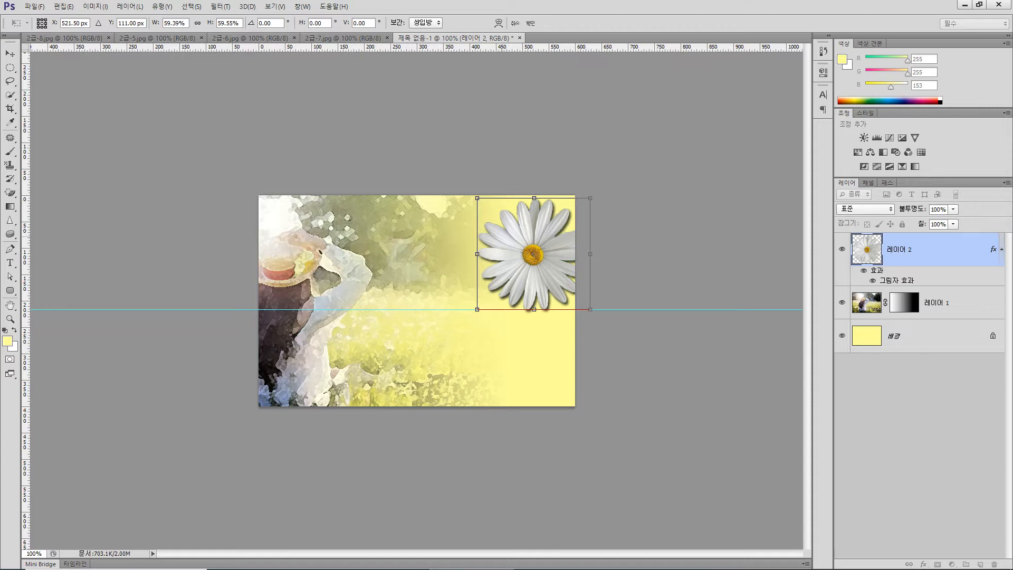
{"action": "left_click_drag", "start_coordinate": [503, 238], "coordinate": [502, 237]}
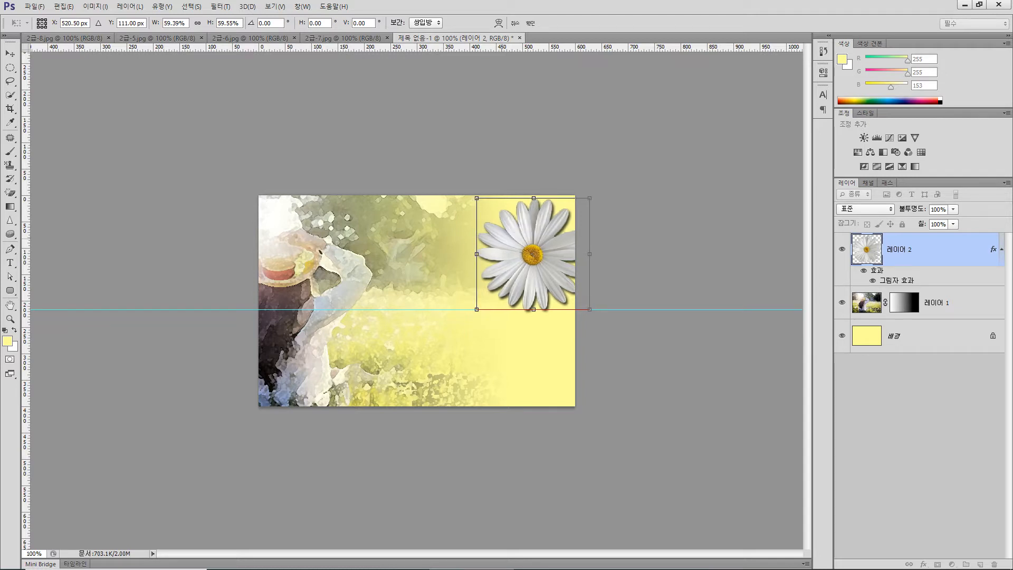
{"action": "key", "text": "Return"}
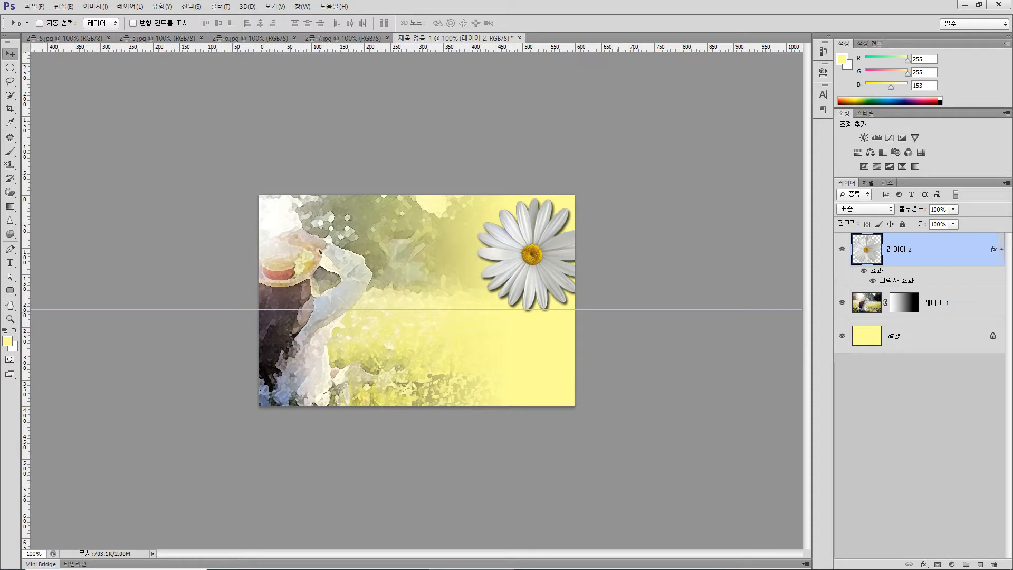
{"action": "left_click_drag", "start_coordinate": [616, 310], "coordinate": [604, 37]}
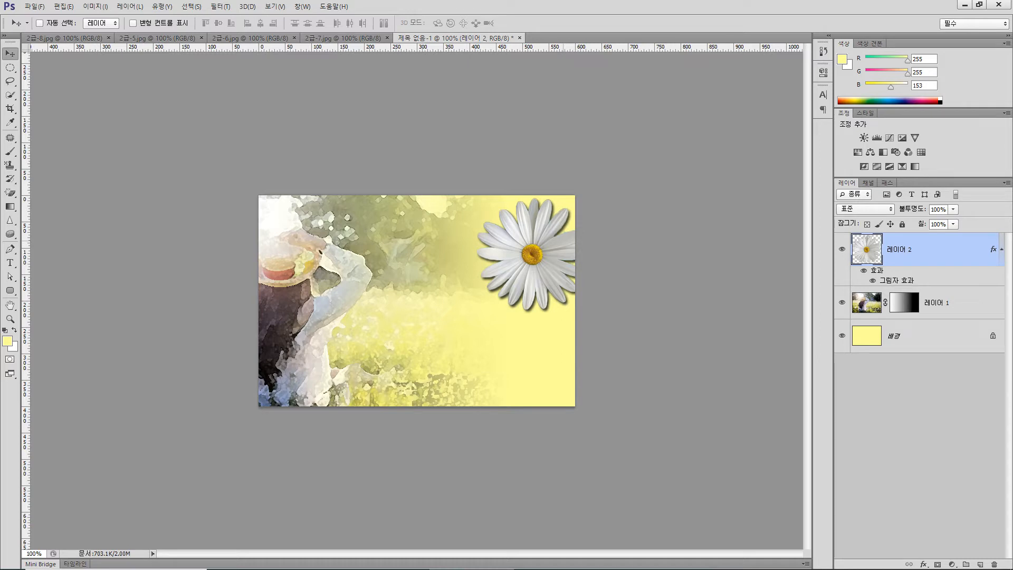
Select the whole sandwich without the plate in 2급-7.jpg using the Quick Selection tool
{"action": "left_click", "coordinate": [343, 38]}
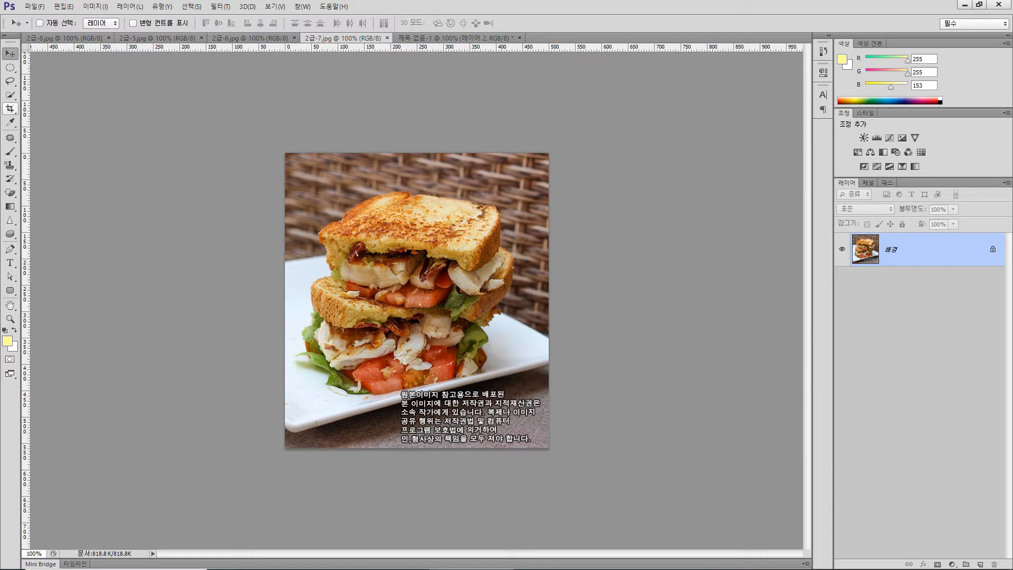
{"action": "left_click", "coordinate": [10, 95]}
{"action": "mouse_move", "coordinate": [350, 224]}
{"action": "left_mouse_down"}
{"action": "mouse_move", "coordinate": [454, 212]}
{"action": "mouse_move", "coordinate": [375, 213]}
{"action": "mouse_move", "coordinate": [416, 235]}
{"action": "mouse_move", "coordinate": [484, 244]}
{"action": "mouse_move", "coordinate": [479, 276]}
{"action": "mouse_move", "coordinate": [495, 264]}
{"action": "mouse_move", "coordinate": [469, 324]}
{"action": "mouse_move", "coordinate": [453, 295]}
{"action": "mouse_move", "coordinate": [349, 257]}
{"action": "mouse_move", "coordinate": [350, 288]}
{"action": "left_mouse_up"}
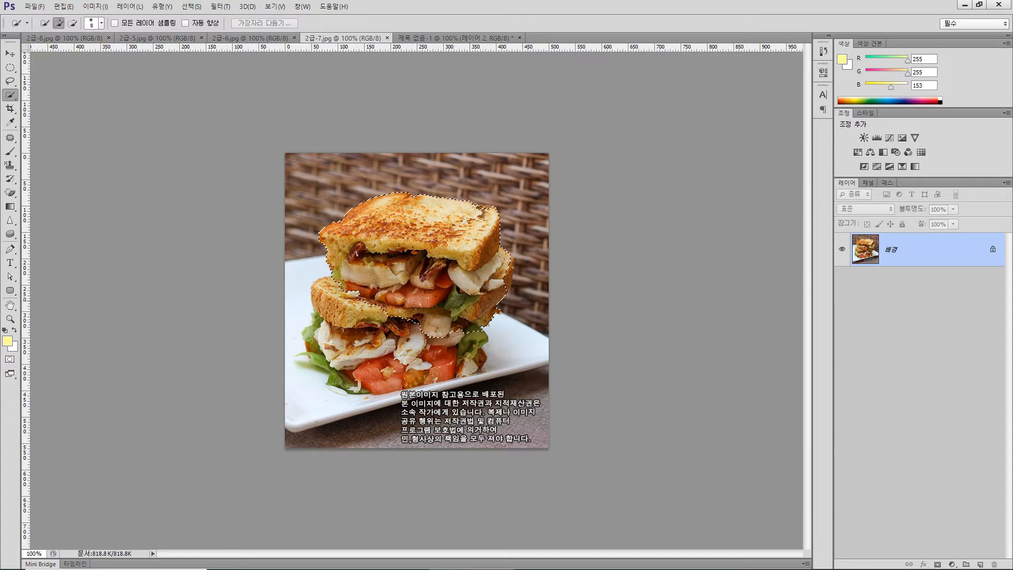
{"action": "mouse_move", "coordinate": [364, 242]}
{"action": "left_mouse_down"}
{"action": "mouse_move", "coordinate": [344, 302]}
{"action": "mouse_move", "coordinate": [404, 338]}
{"action": "mouse_move", "coordinate": [350, 343]}
{"action": "mouse_move", "coordinate": [378, 357]}
{"action": "left_mouse_up"}
{"action": "left_click_drag", "start_coordinate": [318, 336], "coordinate": [321, 362]}
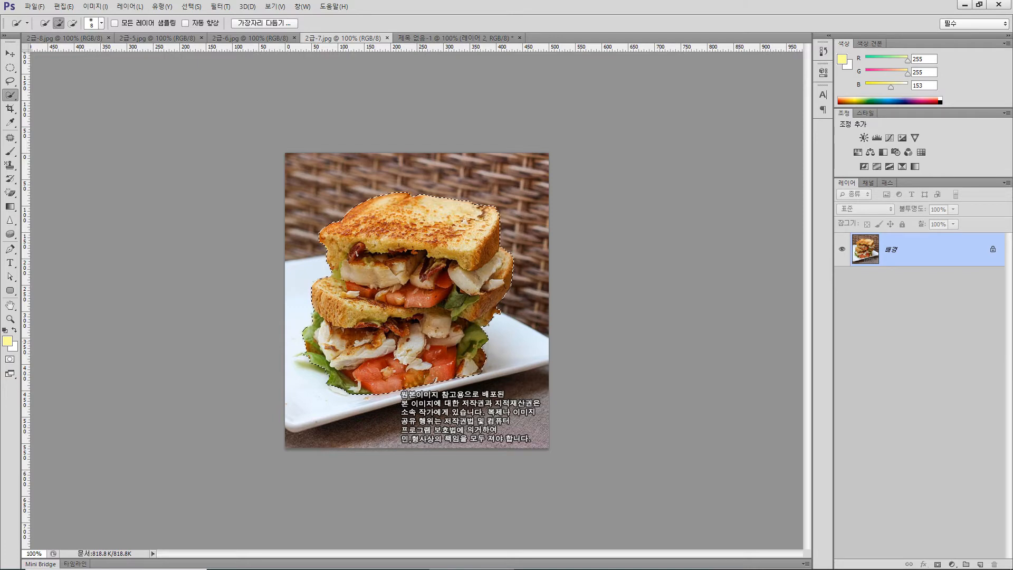
Paste the sandwich as a layer into the composition document and give it a Bevel and Emboss with the default settings
{"action": "left_click", "coordinate": [453, 38]}
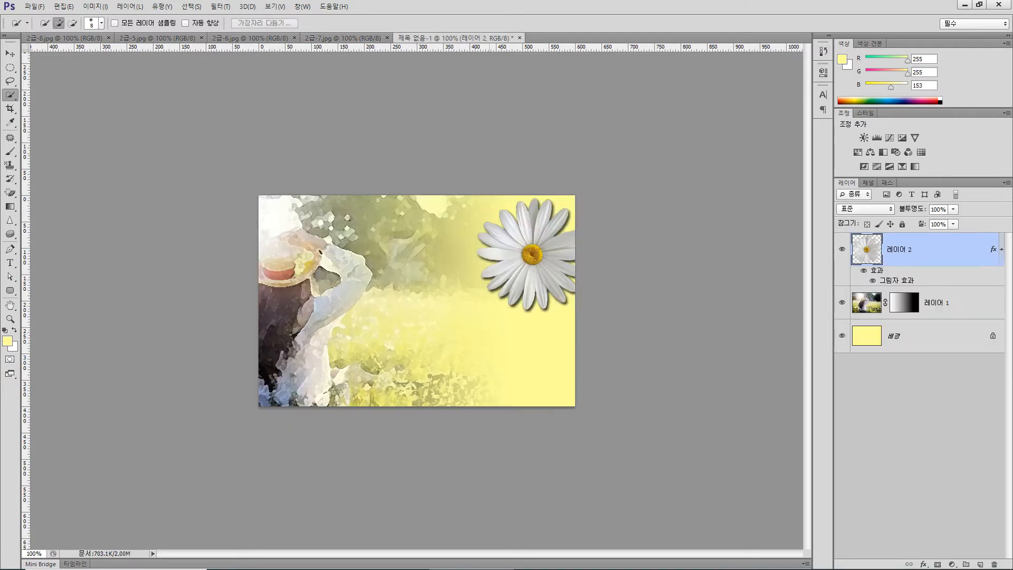
{"action": "key", "text": "ctrl+v"}
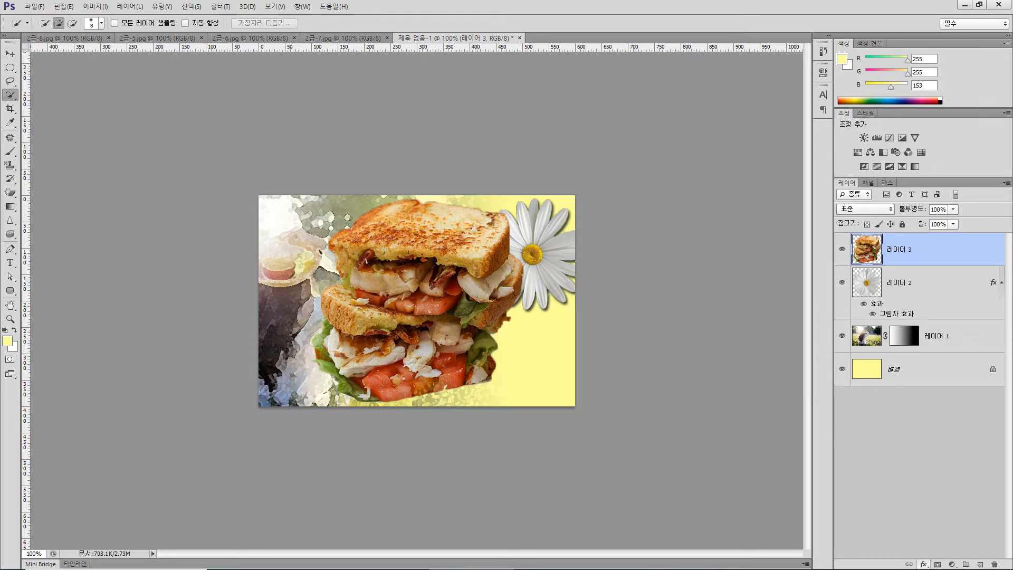
{"action": "left_click", "coordinate": [923, 564]}
{"action": "left_click", "coordinate": [929, 451]}
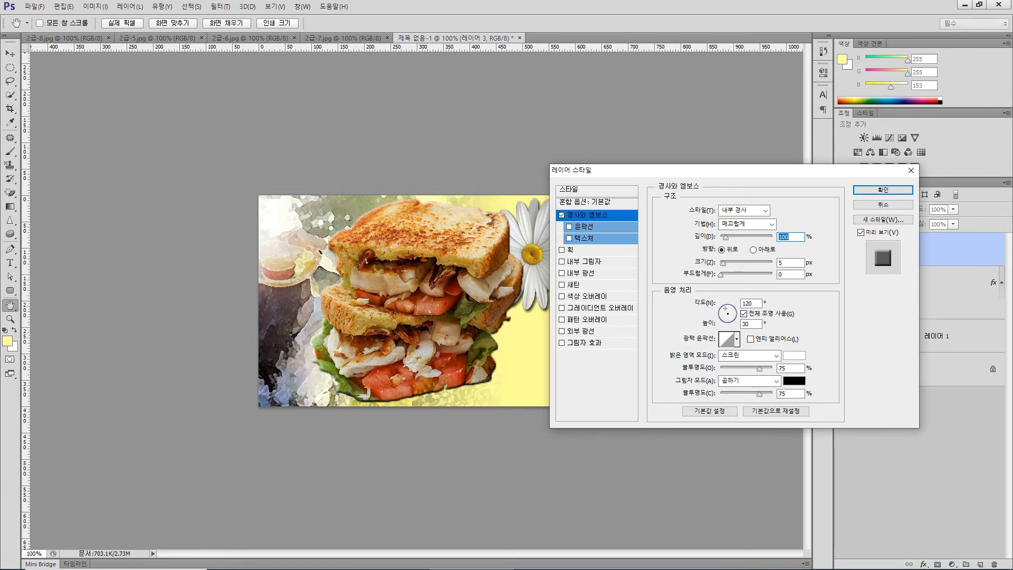
{"action": "key", "text": "Return"}
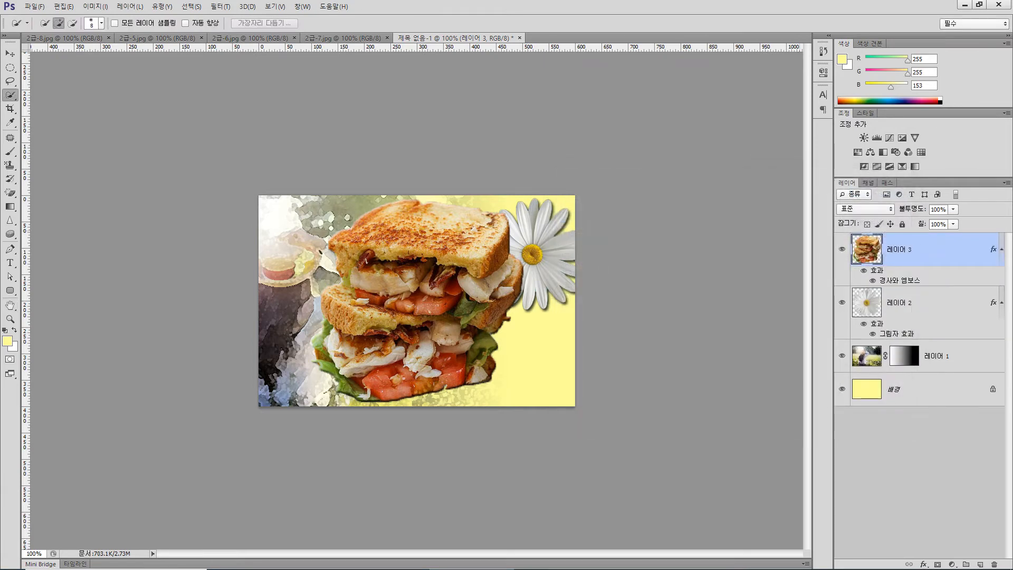
Scale the sandwich down proportionally to about 47% and place it in the canvas's lower-right corner below the daisy
{"action": "key", "text": "v"}
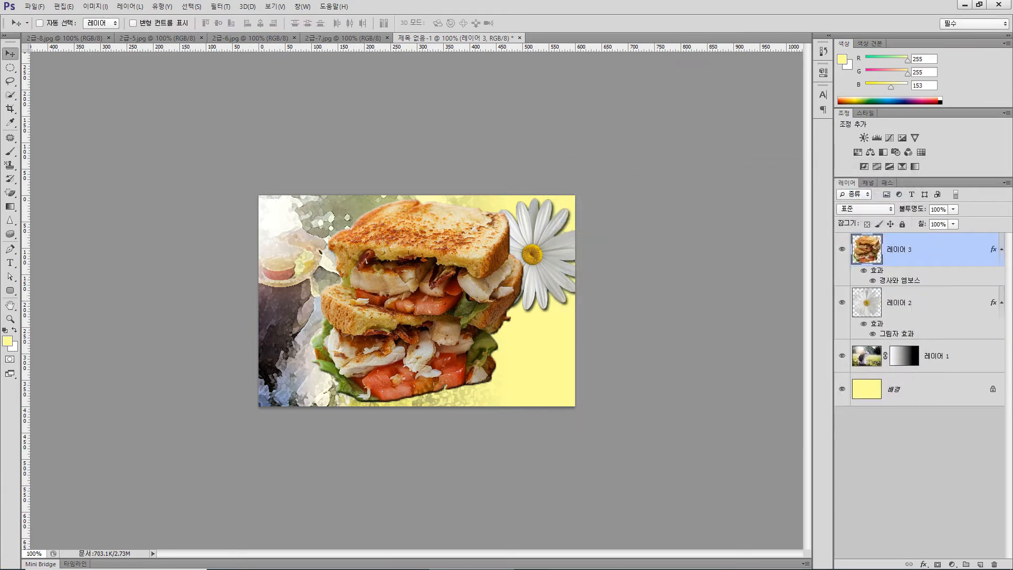
{"action": "key", "text": "ctrl+t"}
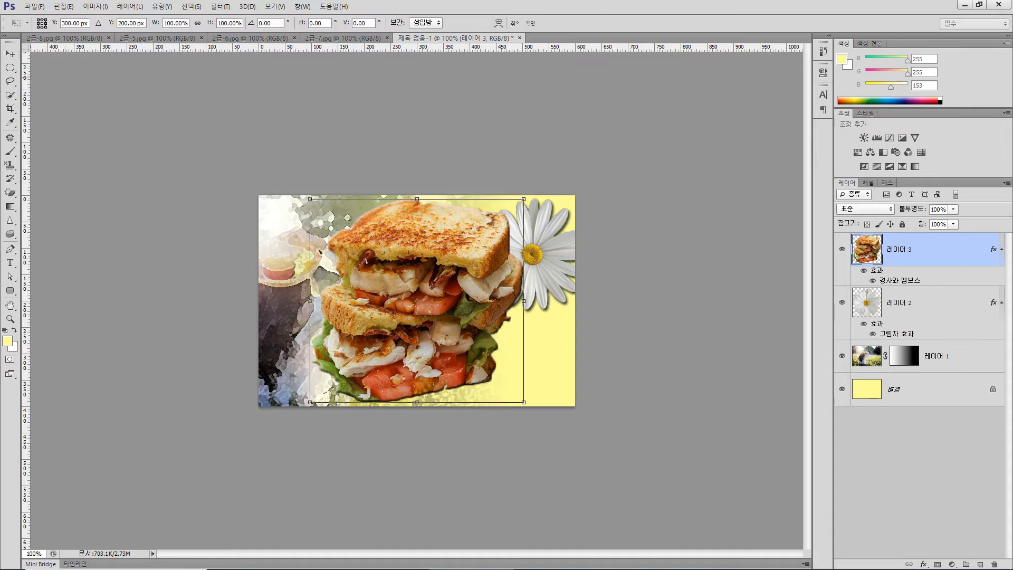
{"action": "left_click_drag", "start_coordinate": [309, 199], "coordinate": [416, 300]}
{"action": "left_click_drag", "start_coordinate": [487, 328], "coordinate": [541, 342]}
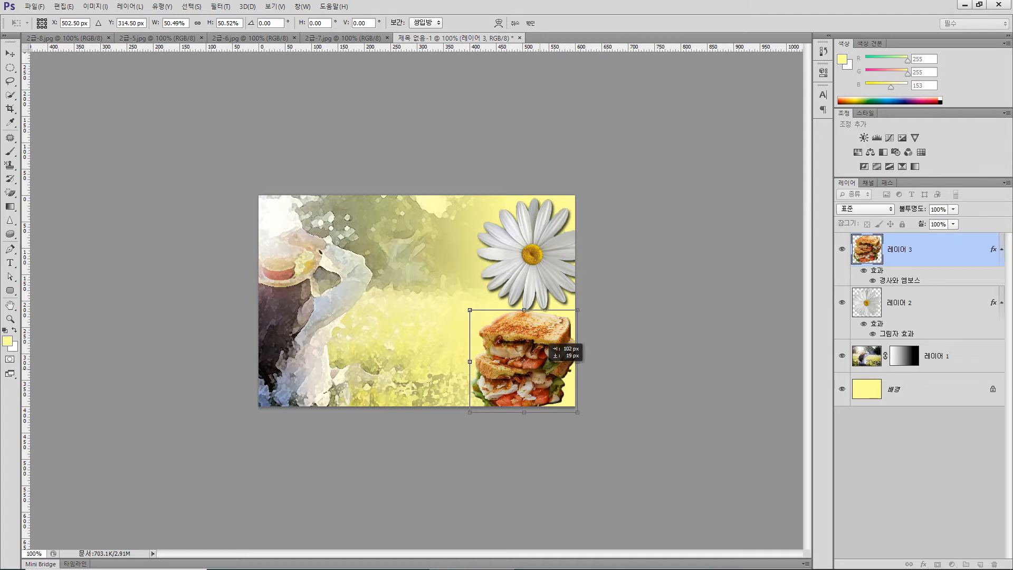
{"action": "left_click_drag", "start_coordinate": [540, 338], "coordinate": [541, 337]}
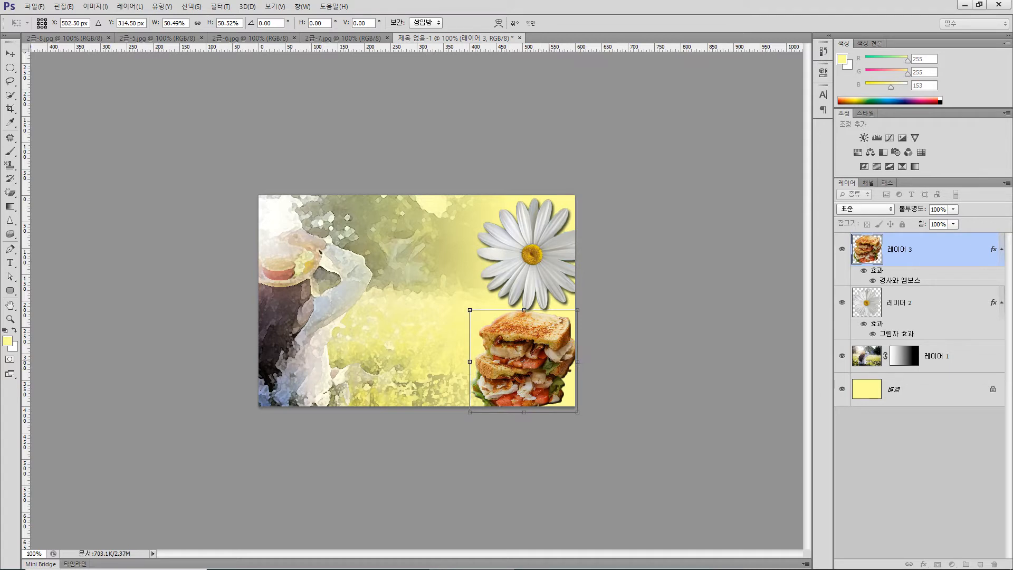
{"action": "left_click_drag", "start_coordinate": [550, 363], "coordinate": [547, 363]}
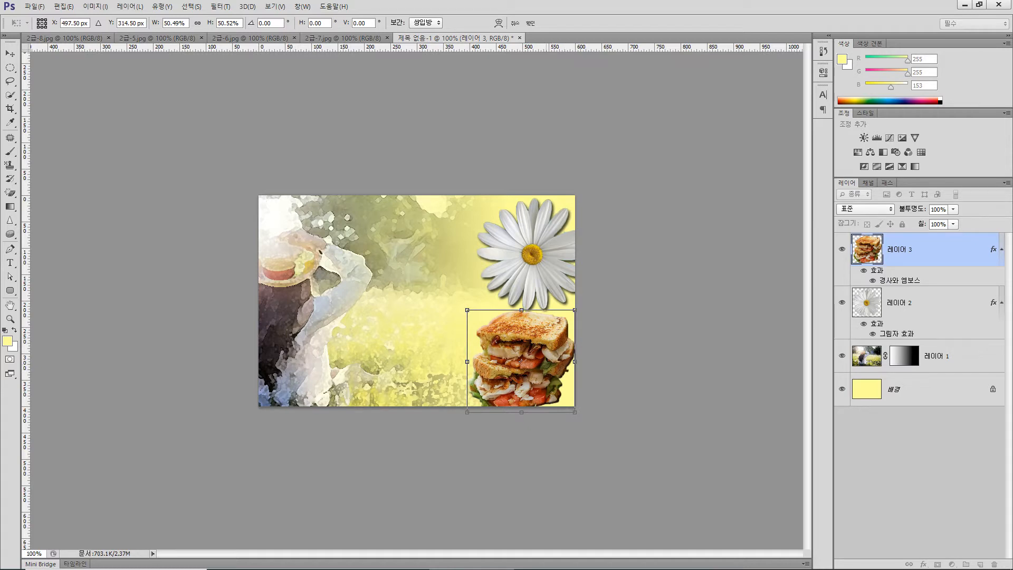
{"action": "left_click_drag", "start_coordinate": [467, 309], "coordinate": [474, 316]}
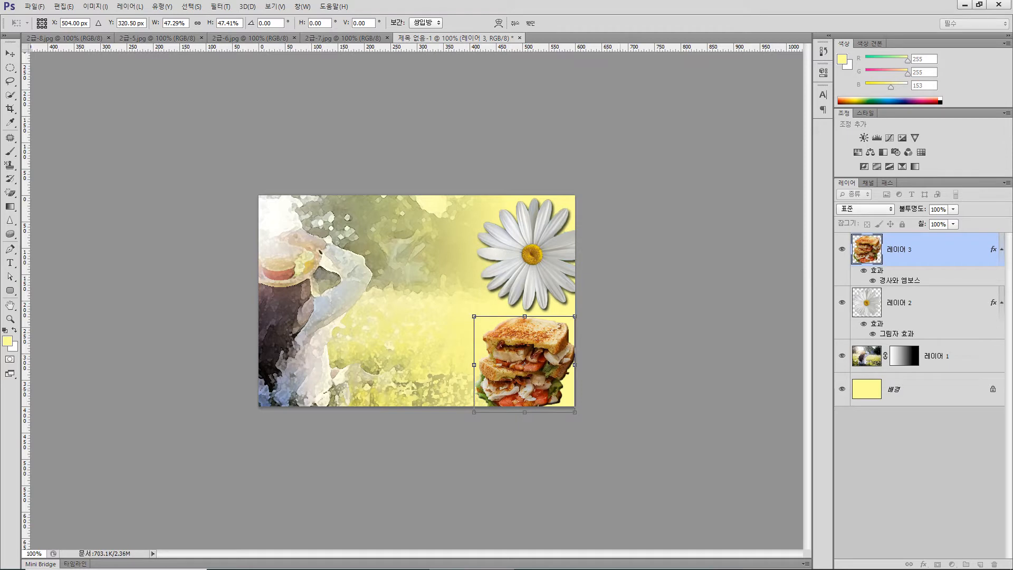
{"action": "key", "text": "Return"}
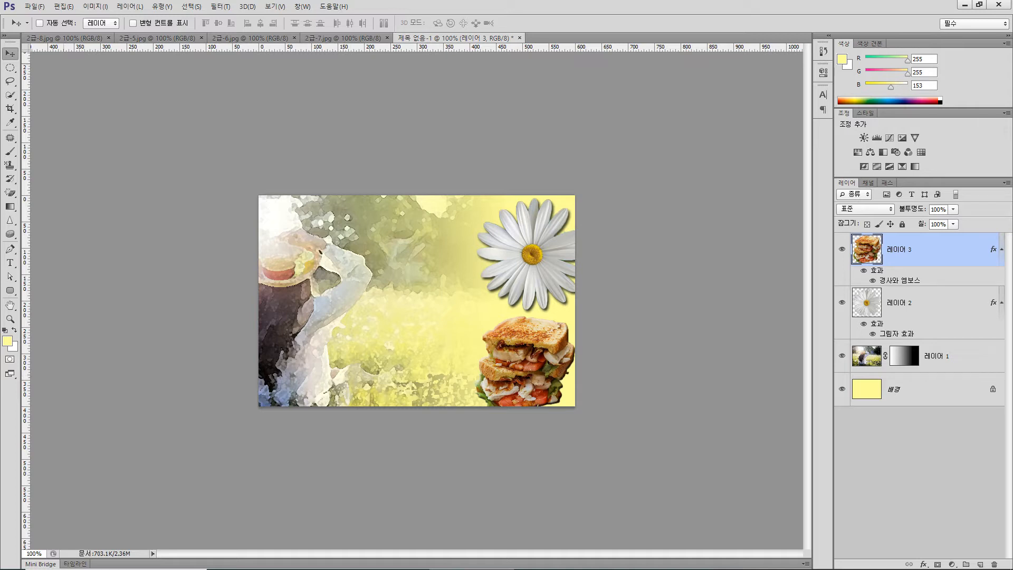
Select the plate, the pink buns and the milk bottle with its straw in 2급-8.jpg using the Quick Selection tool
{"action": "left_click", "coordinate": [63, 39]}
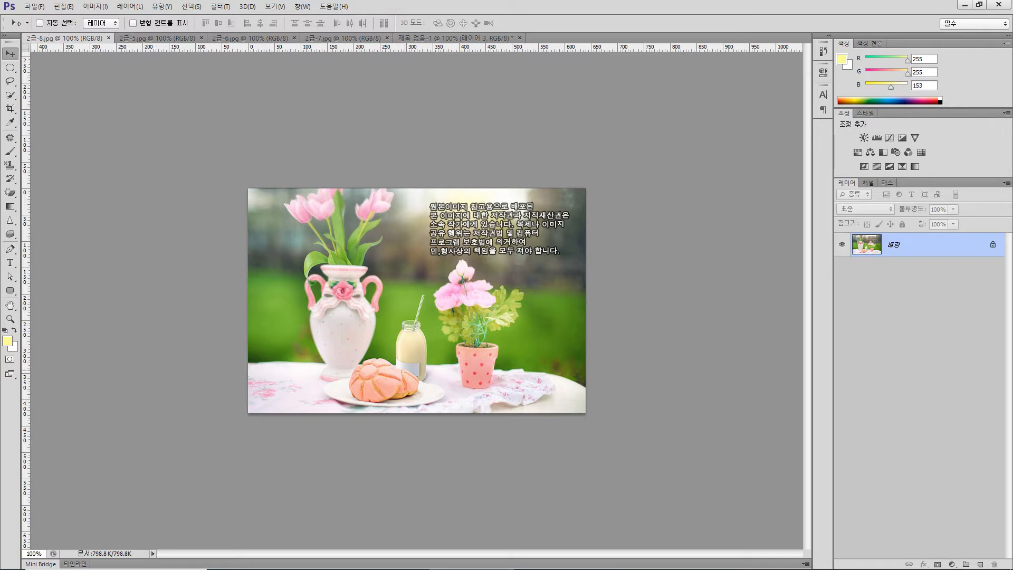
{"action": "left_click", "coordinate": [10, 94]}
{"action": "left_click_drag", "start_coordinate": [341, 392], "coordinate": [422, 399]}
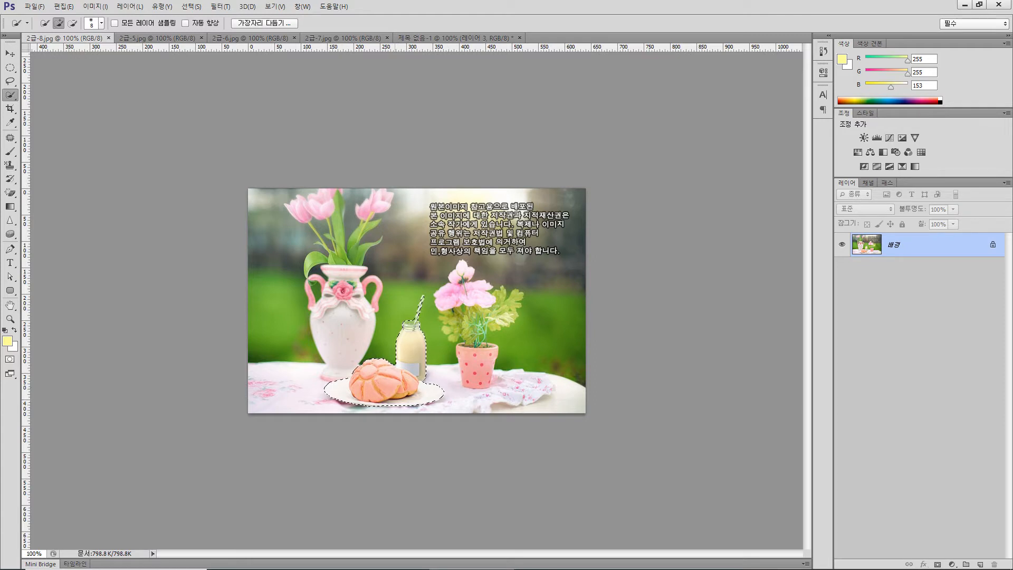
Smooth the plate's part of the selection by fitting an ellipse around the plate rim with the Elliptical Marquee tool
{"action": "left_click", "coordinate": [10, 67]}
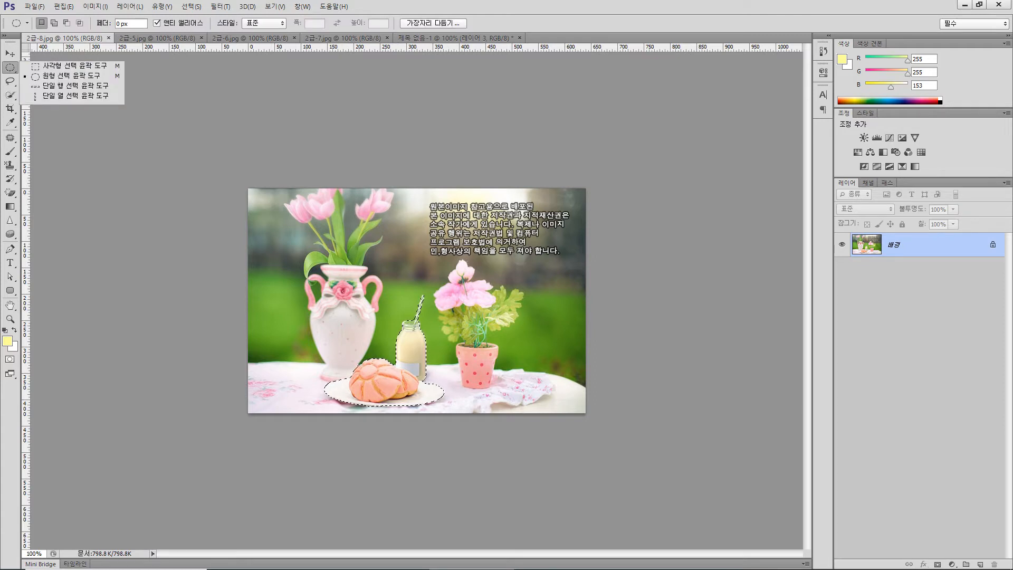
{"action": "left_click", "coordinate": [71, 76]}
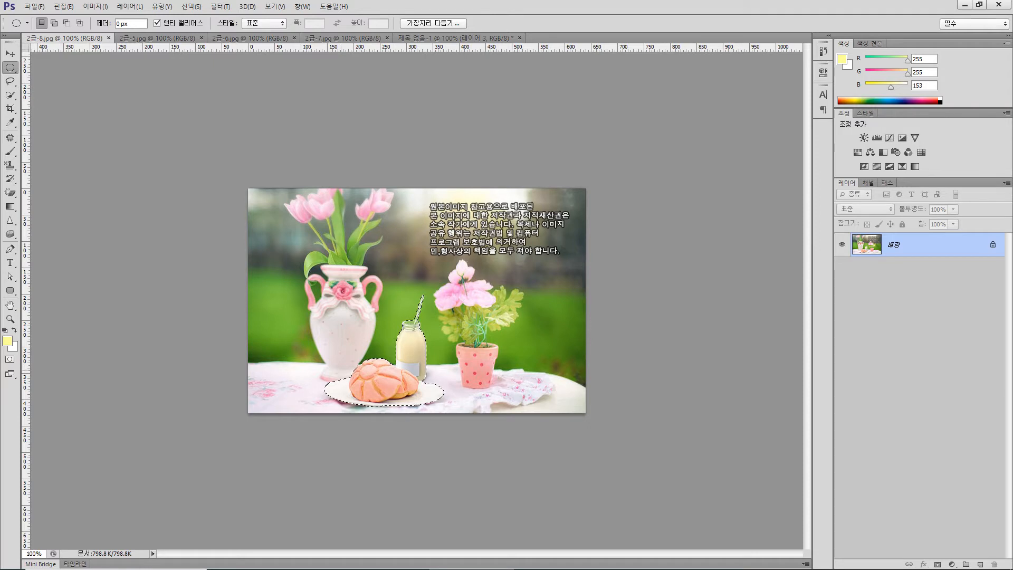
{"action": "left_click_drag", "start_coordinate": [324, 372], "coordinate": [443, 408]}
{"action": "key", "text": "space"}
{"action": "key", "text": "alt"}
Add the bottle's striped straw to the existing selection by outlining it at 400% zoom with the Polygonal Lasso tool
{"action": "left_click", "coordinate": [10, 81]}
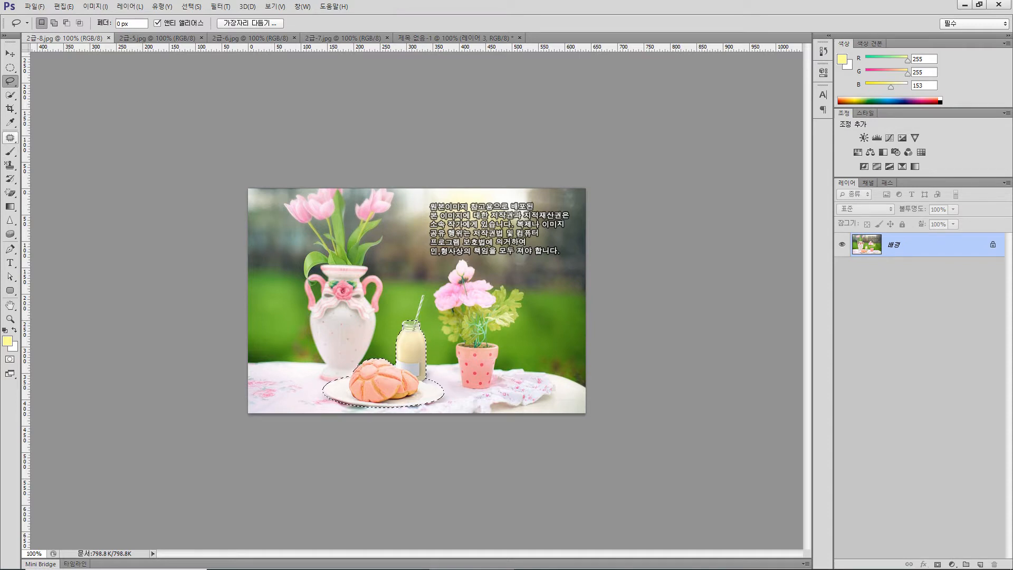
{"action": "right_click", "coordinate": [10, 81]}
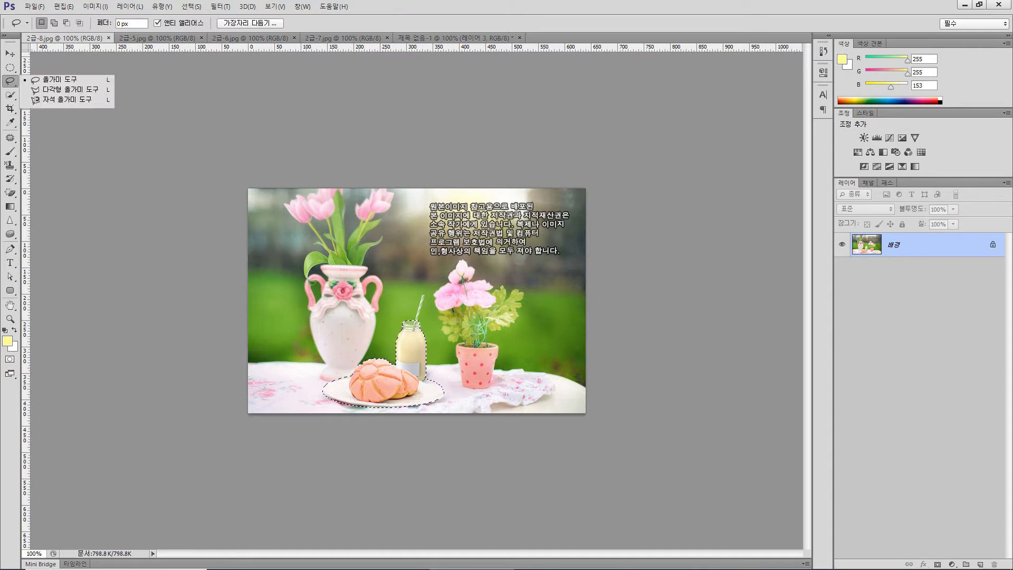
{"action": "left_click", "coordinate": [68, 89]}
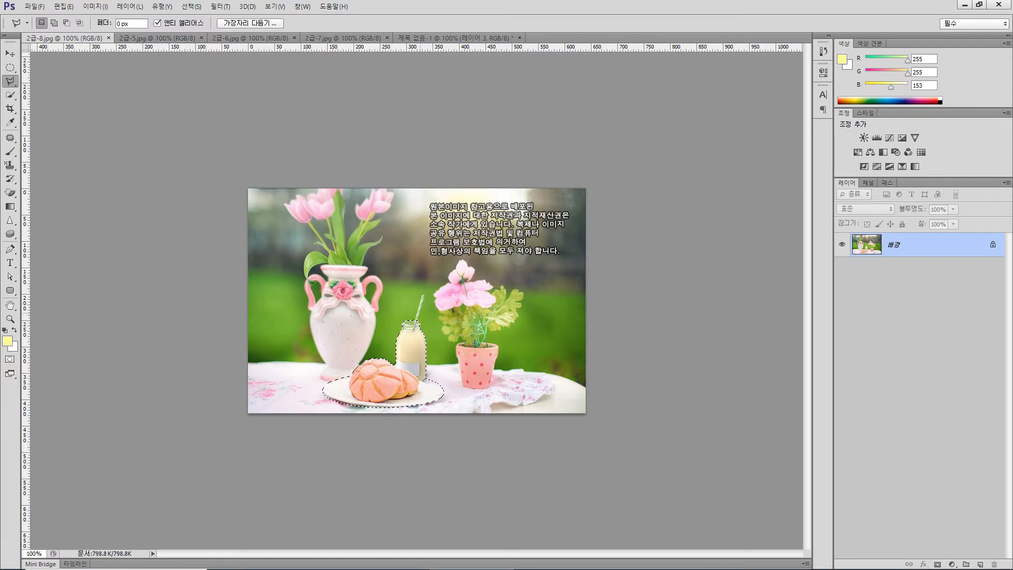
{"action": "key", "text": "ctrl+plus"}
{"action": "key", "text": "ctrl+plus"}
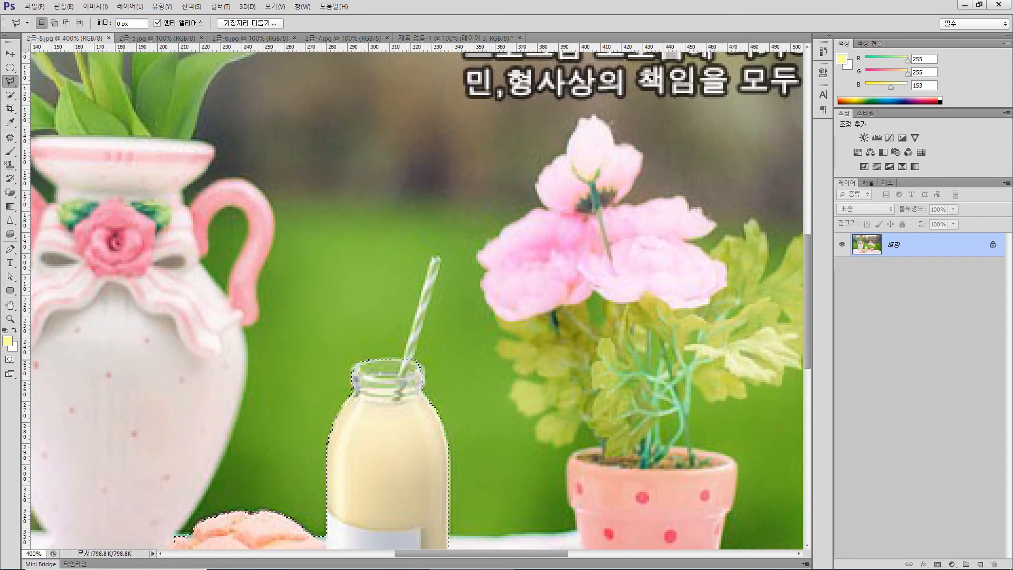
{"action": "key", "text": "shift"}
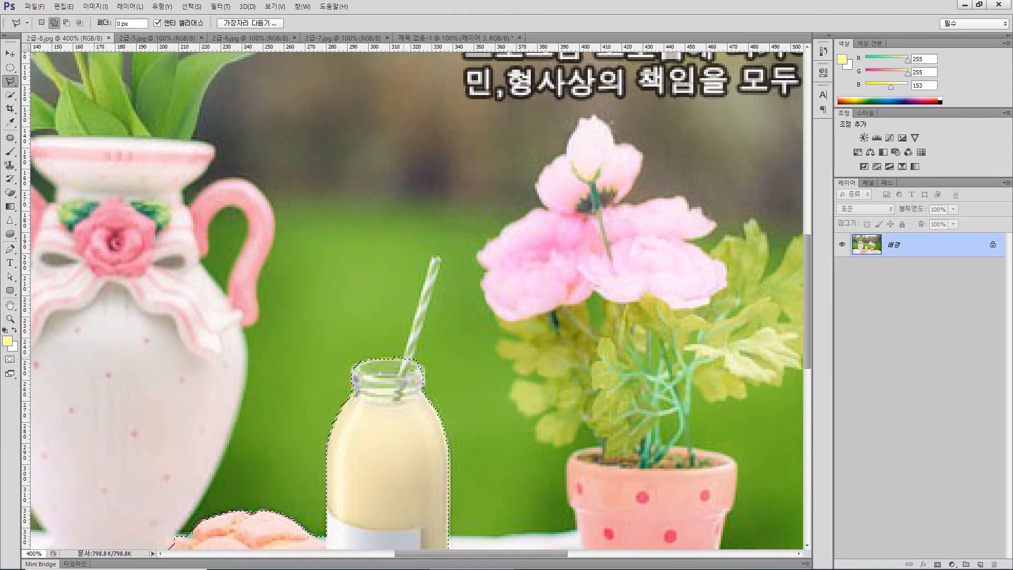
{"action": "left_click", "coordinate": [402, 359]}
{"action": "key", "text": "w"}
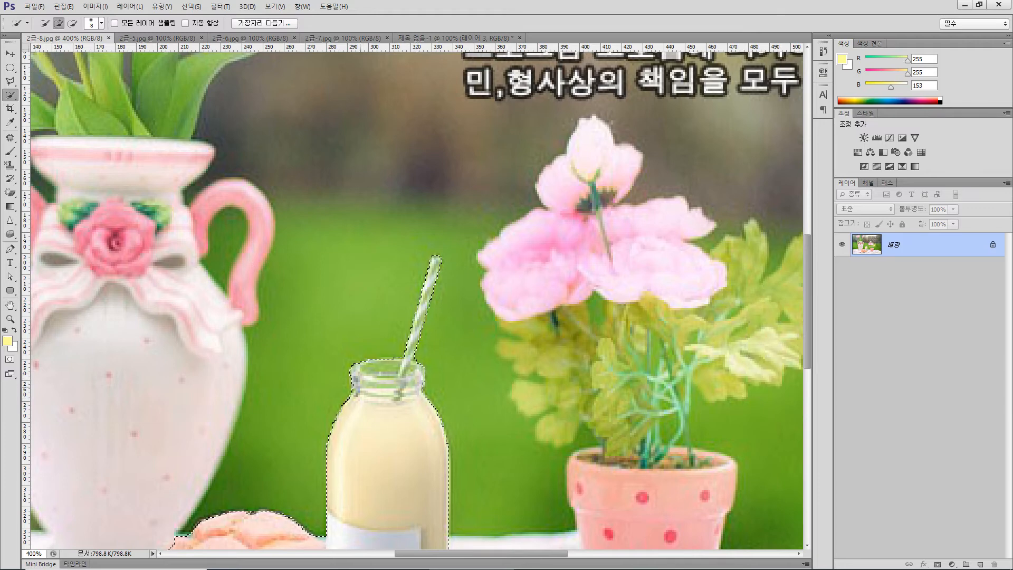
{"action": "scroll", "coordinate": [417, 300], "scroll_direction": "down", "scroll_amount": 3}
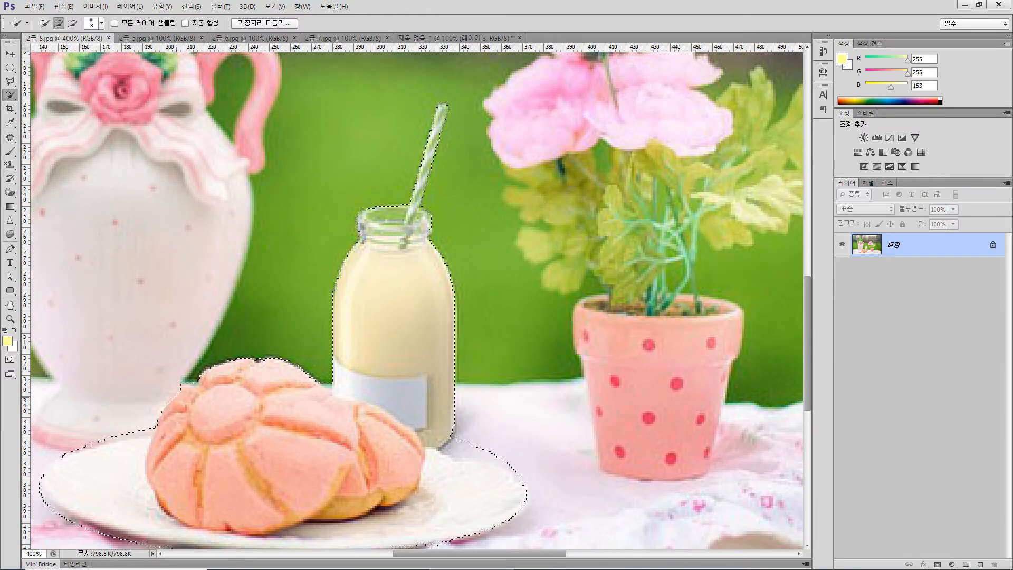
{"action": "scroll", "coordinate": [416, 300], "scroll_direction": "down", "scroll_amount": 2}
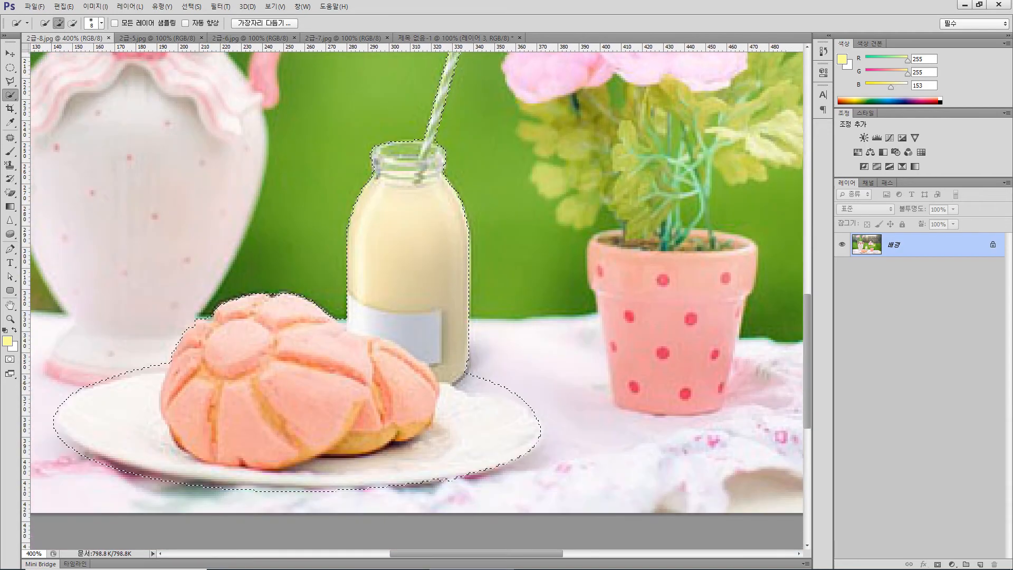
Trim the excess tablecloth around the plate's rim from the selection in 2급-8.jpg with the Quick Selection tool
{"action": "left_click_drag", "start_coordinate": [483, 381], "coordinate": [473, 360]}
{"action": "key", "text": "alt"}
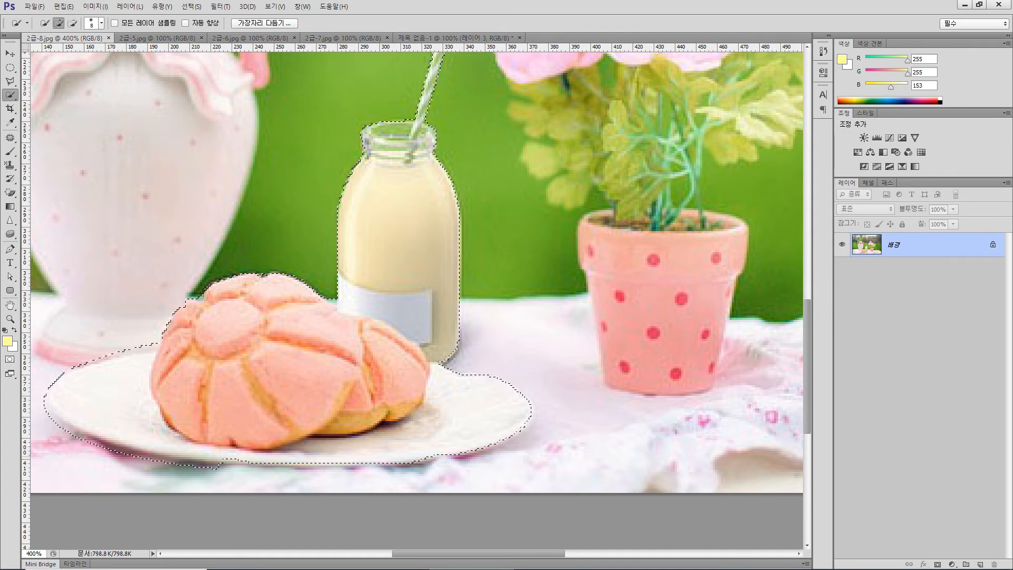
{"action": "key", "text": "alt"}
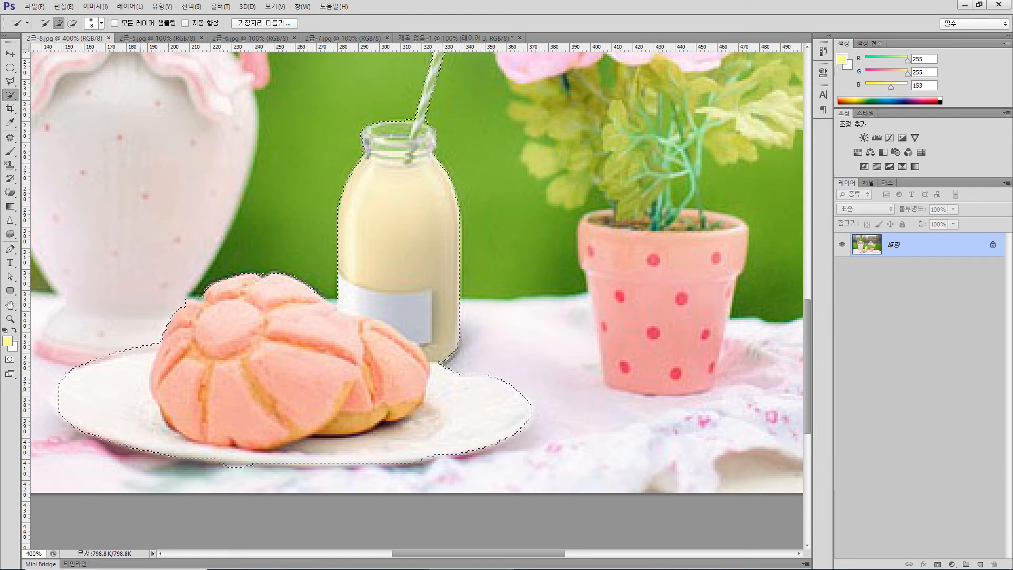
{"action": "left_click", "coordinate": [151, 345], "text": "alt"}
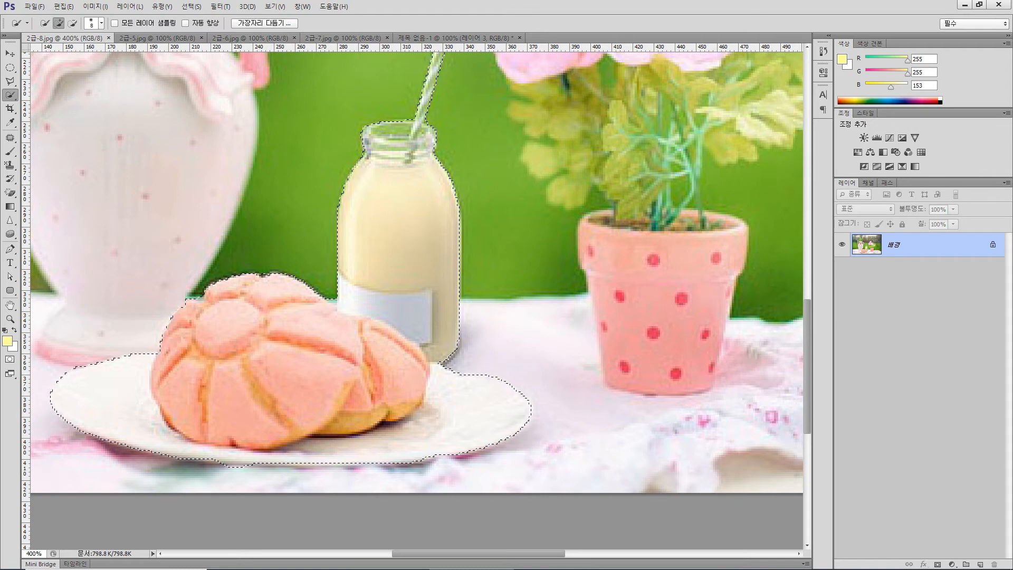
Paste the plate and milk cutout into the 제목 없음-1 composition and give it a Drop Shadow with default settings
{"action": "left_click", "coordinate": [456, 38]}
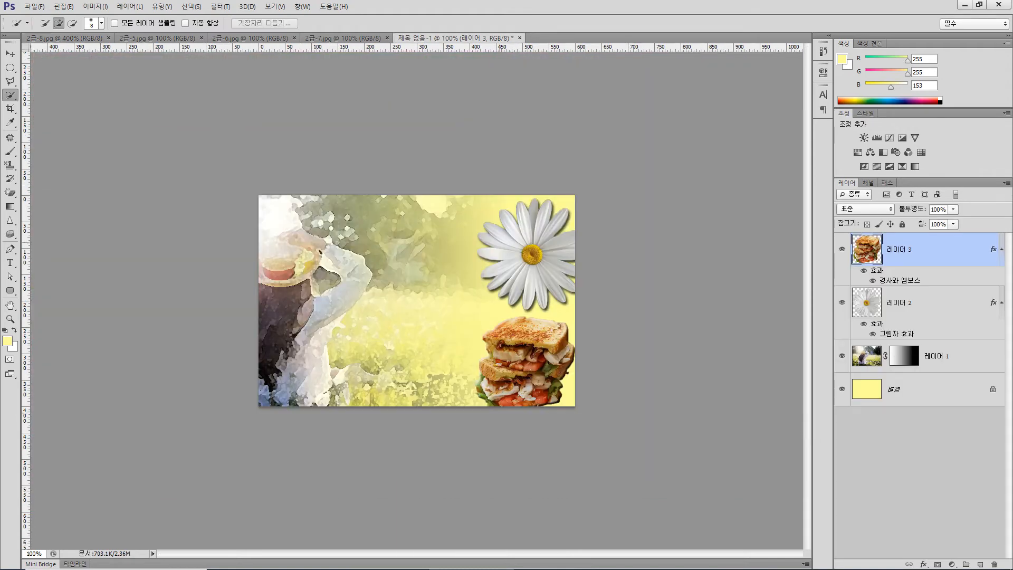
{"action": "key", "text": "ctrl+v"}
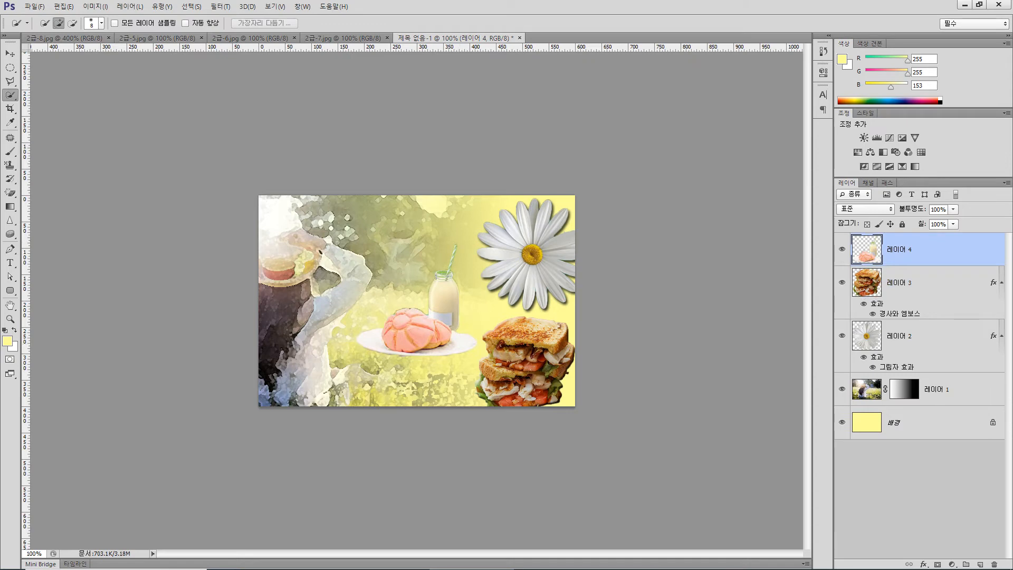
{"action": "left_click", "coordinate": [923, 564]}
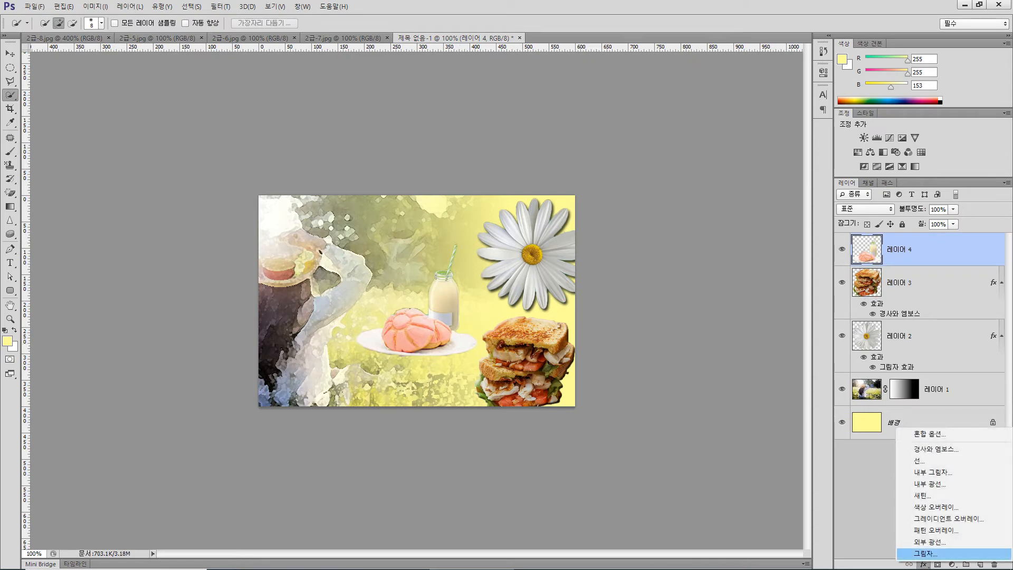
{"action": "left_click", "coordinate": [925, 554]}
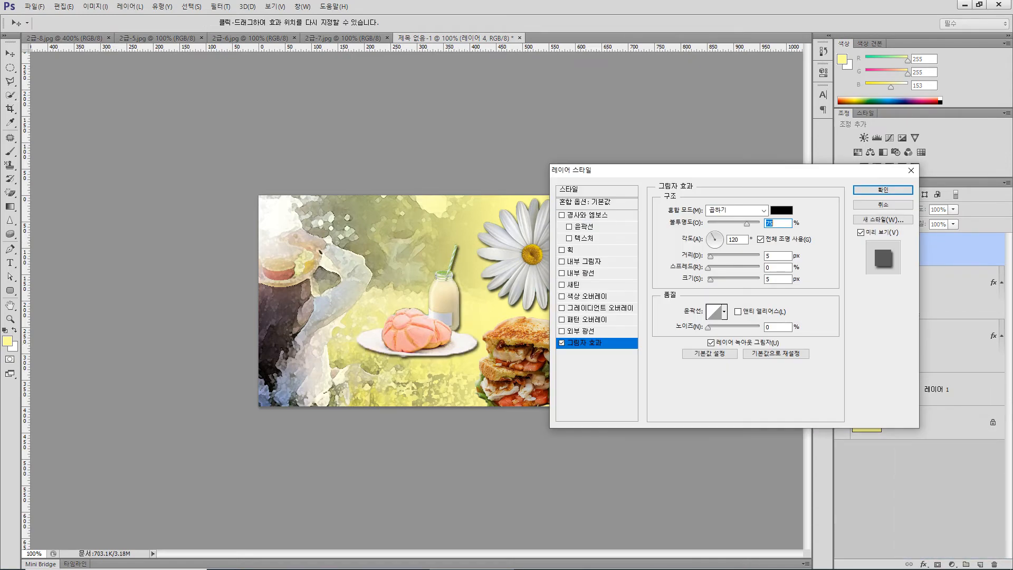
{"action": "key", "text": "Return"}
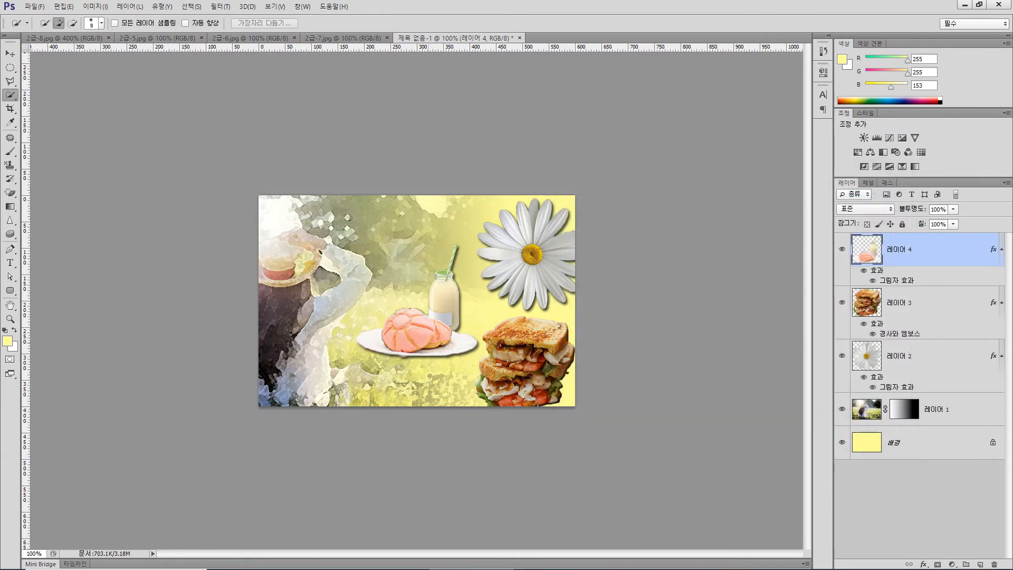
Place the plate and milk cutout at the canvas's lower edge beside the sandwich and stack its layer beneath the sandwich layer
{"action": "left_click_drag", "start_coordinate": [434, 318], "coordinate": [434, 370]}
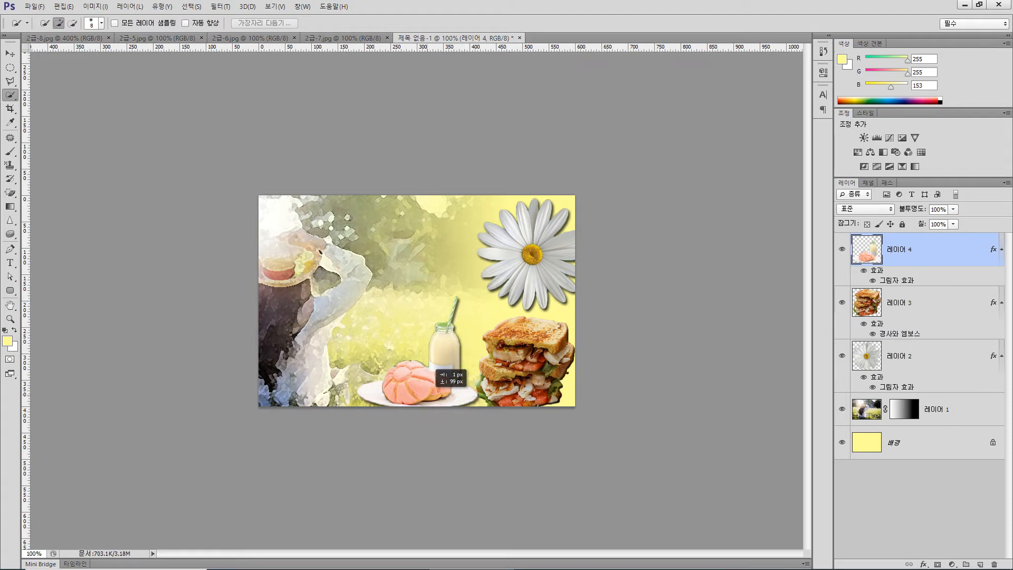
{"action": "left_click_drag", "start_coordinate": [435, 370], "coordinate": [437, 369]}
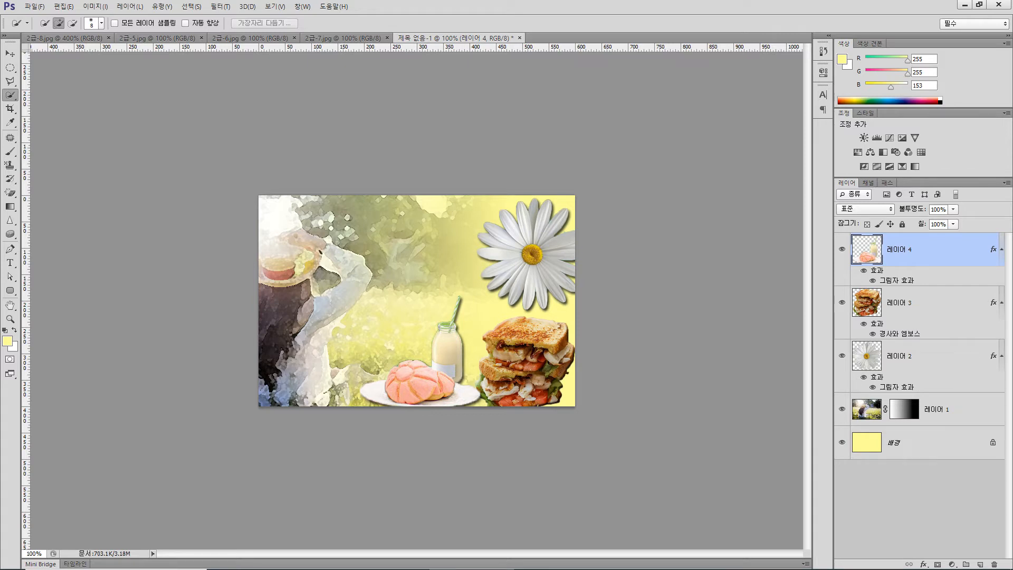
{"action": "left_click_drag", "start_coordinate": [896, 248], "coordinate": [896, 320]}
{"action": "left_click_drag", "start_coordinate": [407, 392], "coordinate": [409, 393]}
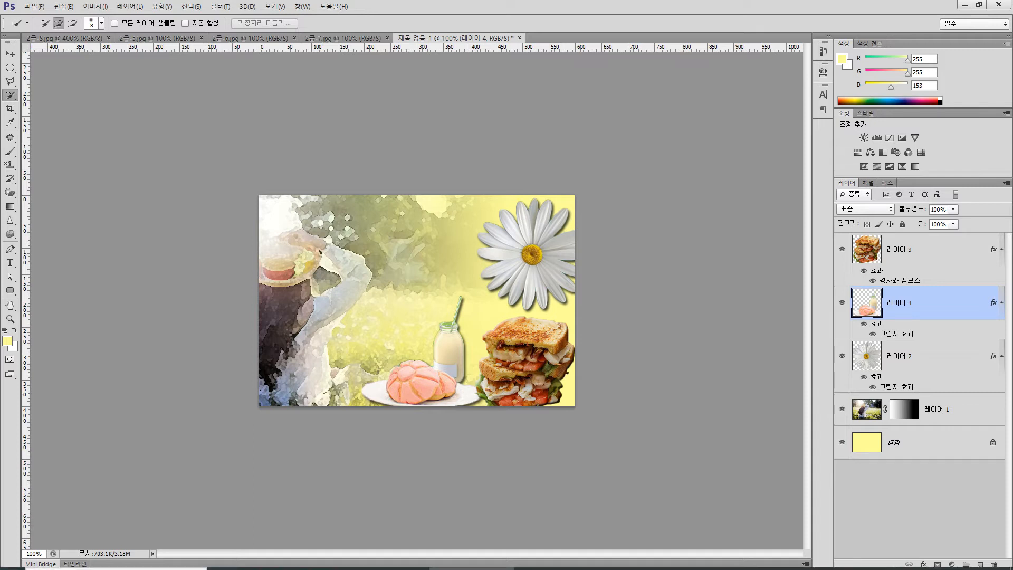
Check the sample in GP05-2B (A4).pdf and draw its flower-branch custom shape, about 145 by 135 px, over the woman's raised arm
{"action": "left_click", "coordinate": [317, 559]}
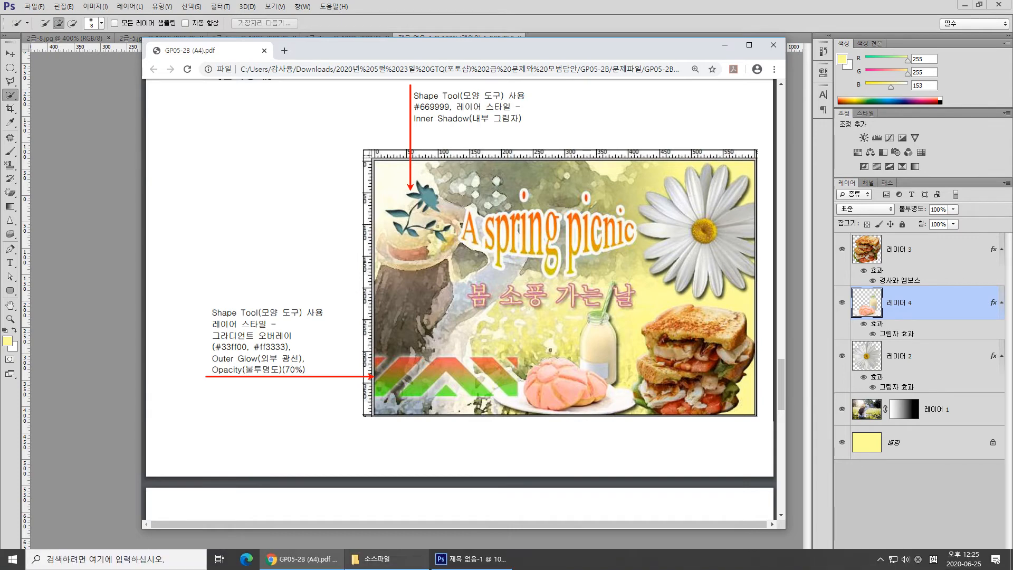
{"action": "left_click", "coordinate": [469, 558]}
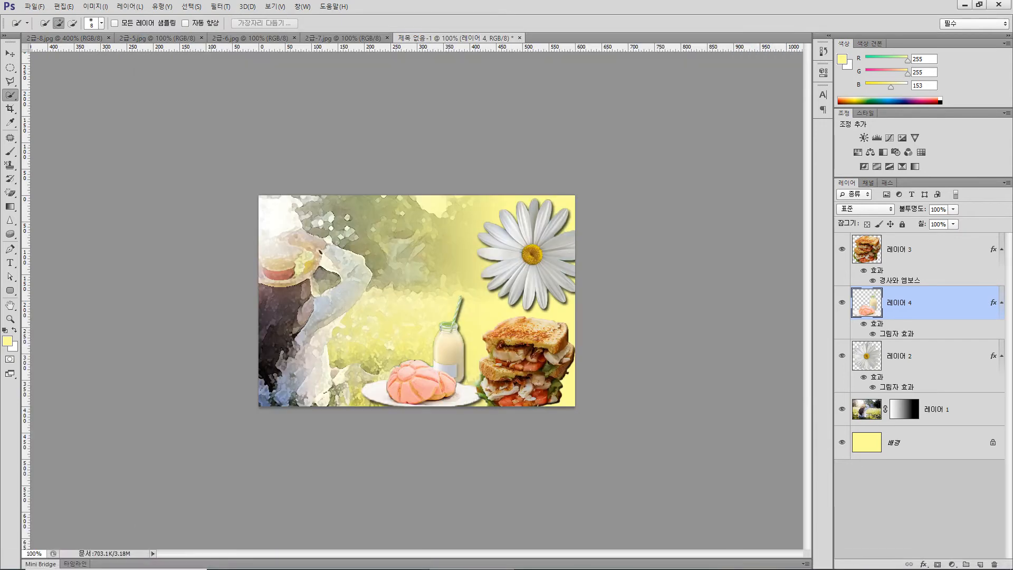
{"action": "left_click", "coordinate": [10, 290]}
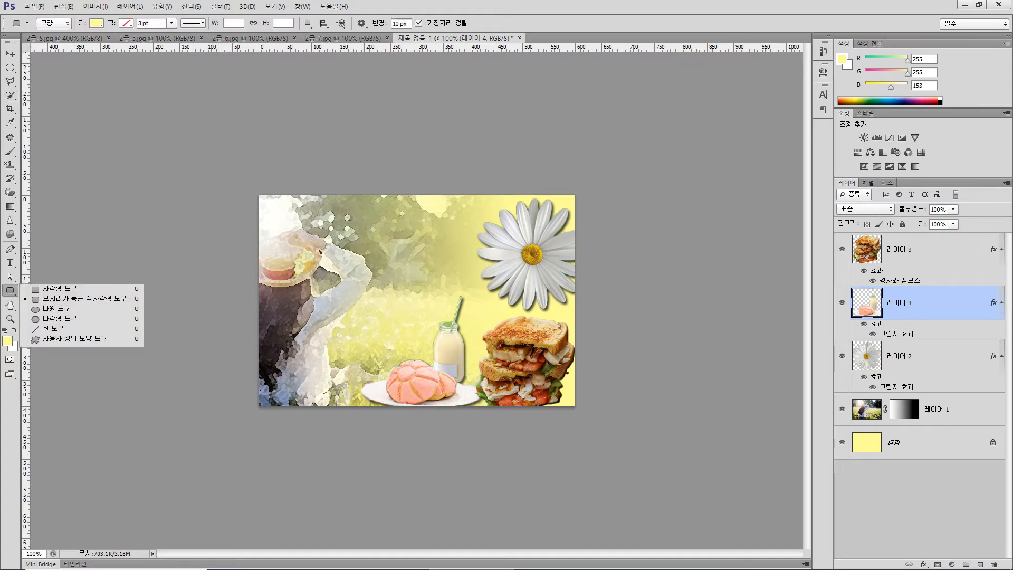
{"action": "left_click", "coordinate": [74, 338]}
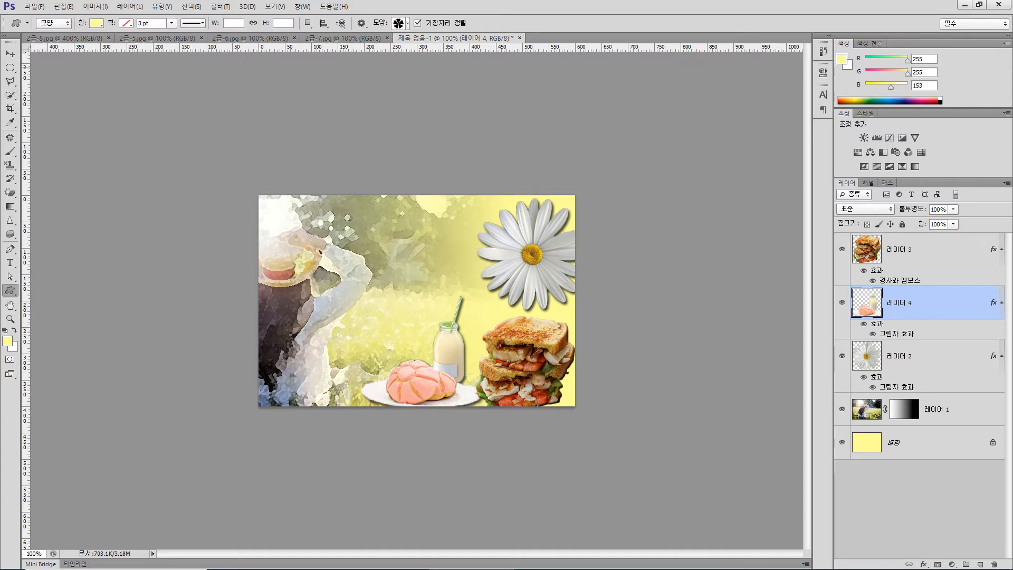
{"action": "left_click", "coordinate": [407, 23]}
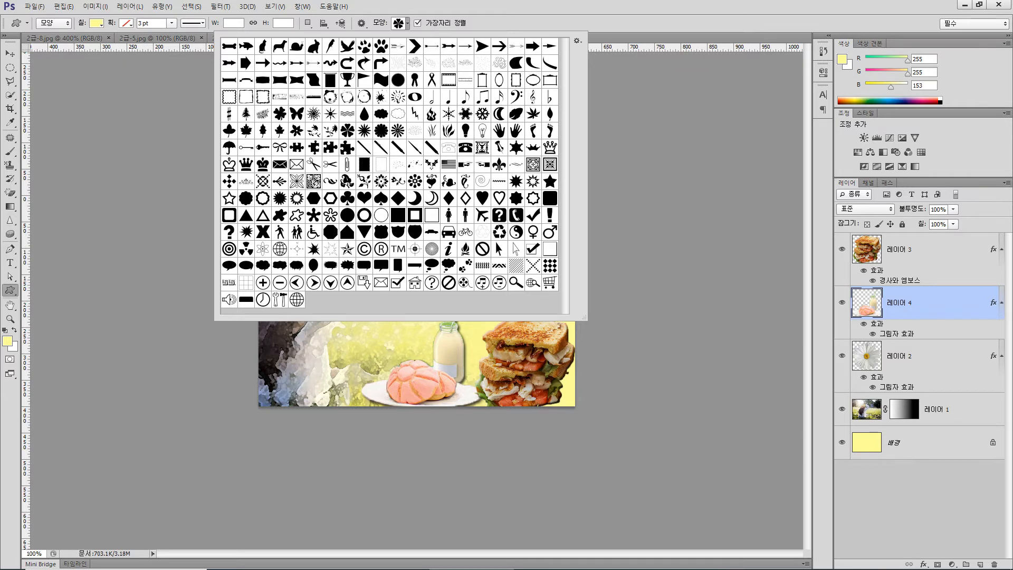
{"action": "double_click", "coordinate": [314, 131]}
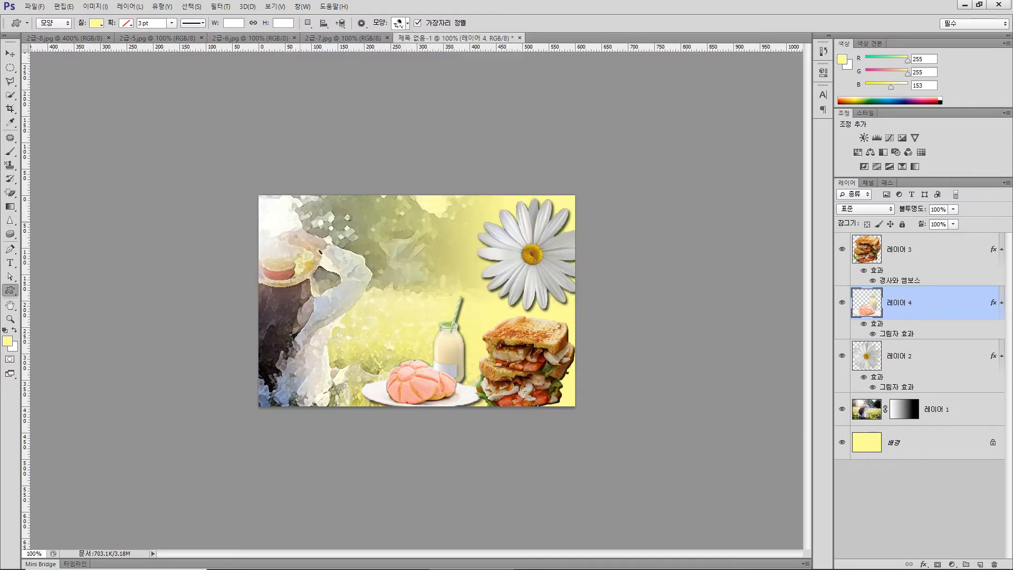
{"action": "mouse_move", "coordinate": [299, 223]}
{"action": "left_mouse_down"}
{"action": "mouse_move", "coordinate": [363, 242]}
{"action": "mouse_move", "coordinate": [375, 293]}
{"action": "left_mouse_up"}
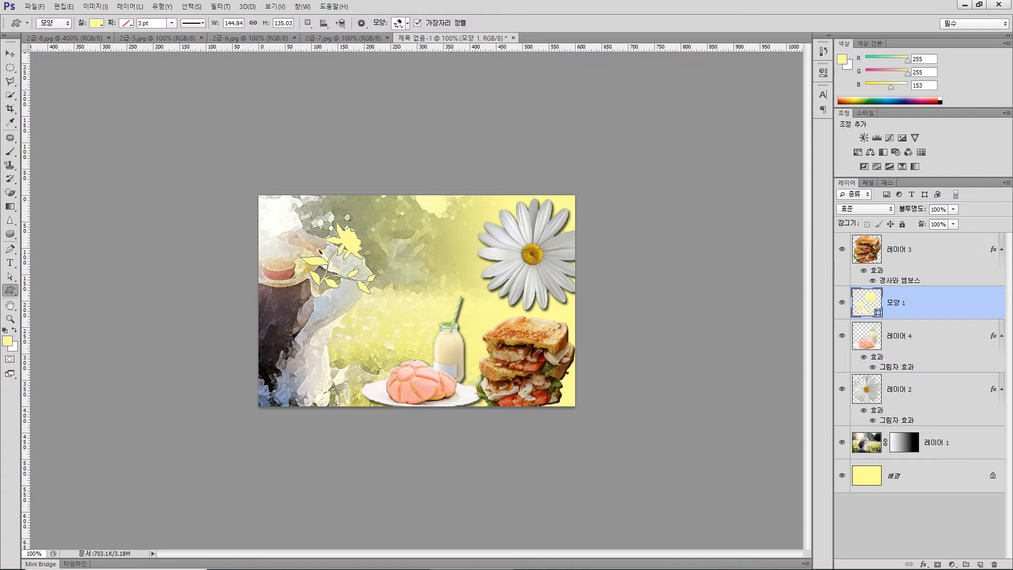
Set the flower-branch shape's fill colour to #669999
{"action": "left_click", "coordinate": [97, 23]}
{"action": "left_click", "coordinate": [147, 44]}
{"action": "double_click", "coordinate": [349, 229]}
{"action": "type", "text": "669999"}
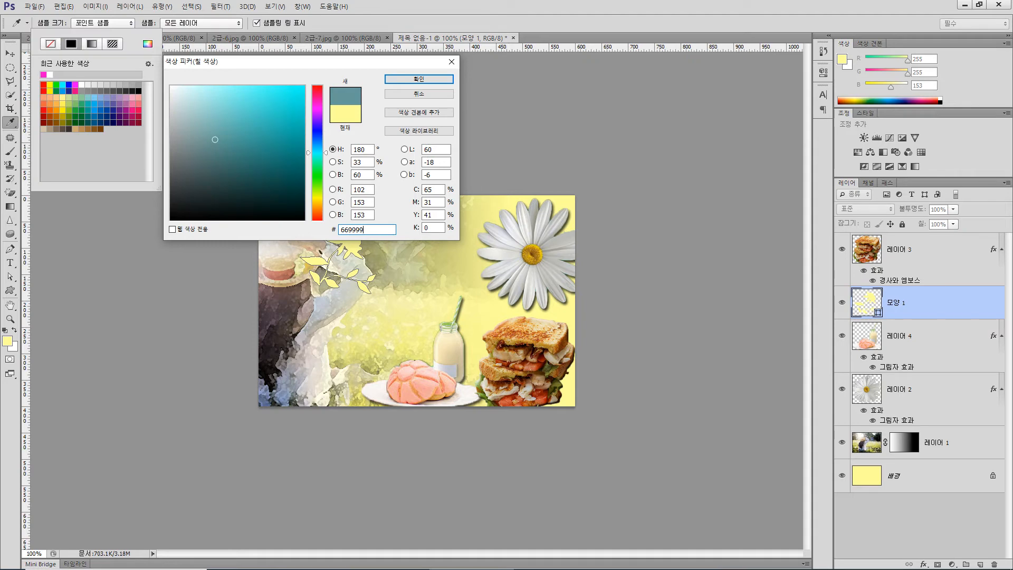
{"action": "key", "text": "Return"}
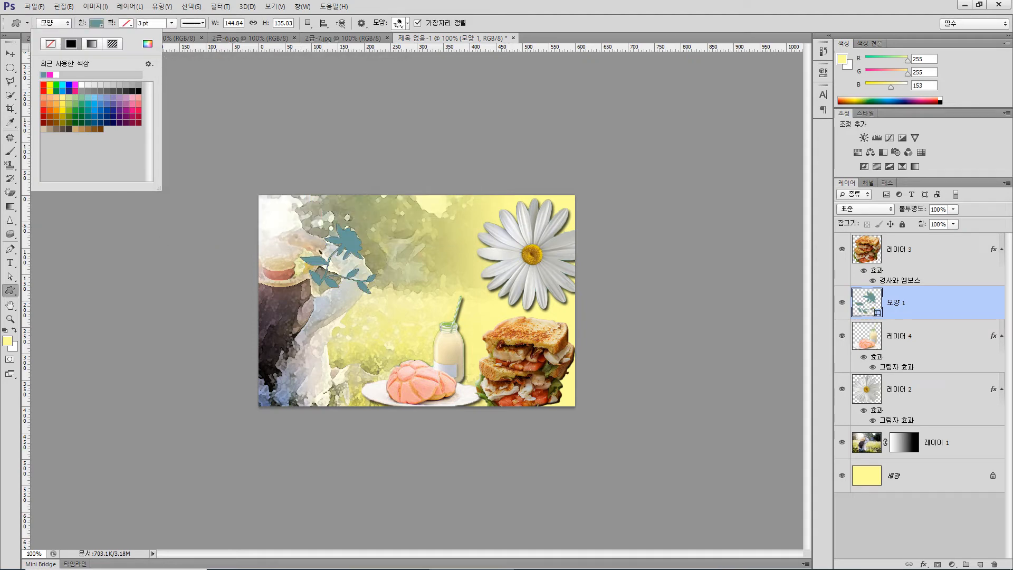
Apply an Inner Shadow layer style with default settings to the flower-branch shape
{"action": "left_click", "coordinate": [923, 564]}
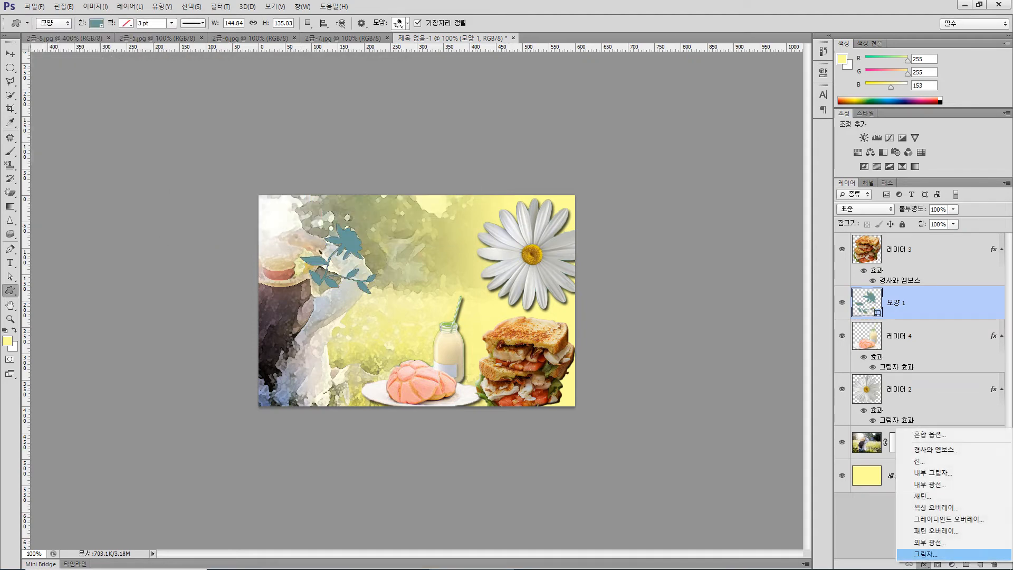
{"action": "left_click", "coordinate": [932, 472]}
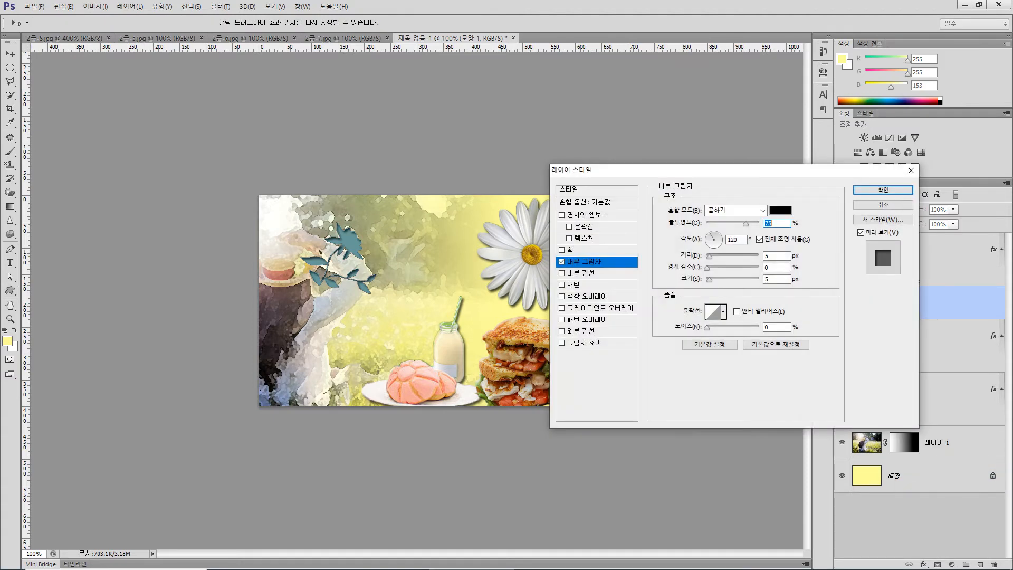
{"action": "left_click", "coordinate": [882, 189]}
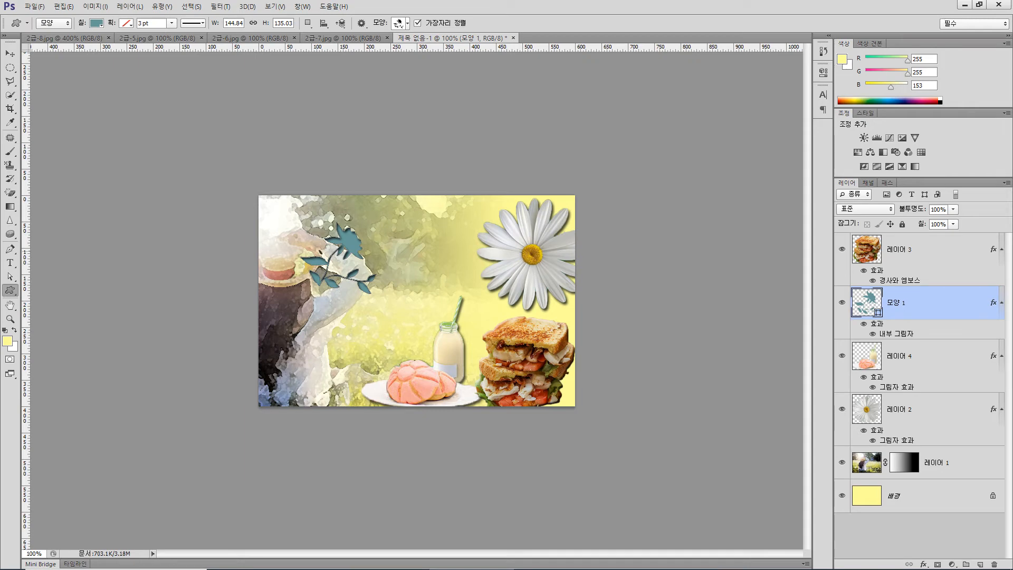
Move the flower-branch shape over the hat, aligning its left side to a new vertical guide near the canvas's left edge
{"action": "key", "text": "v"}
{"action": "key", "text": "ctrl+t"}
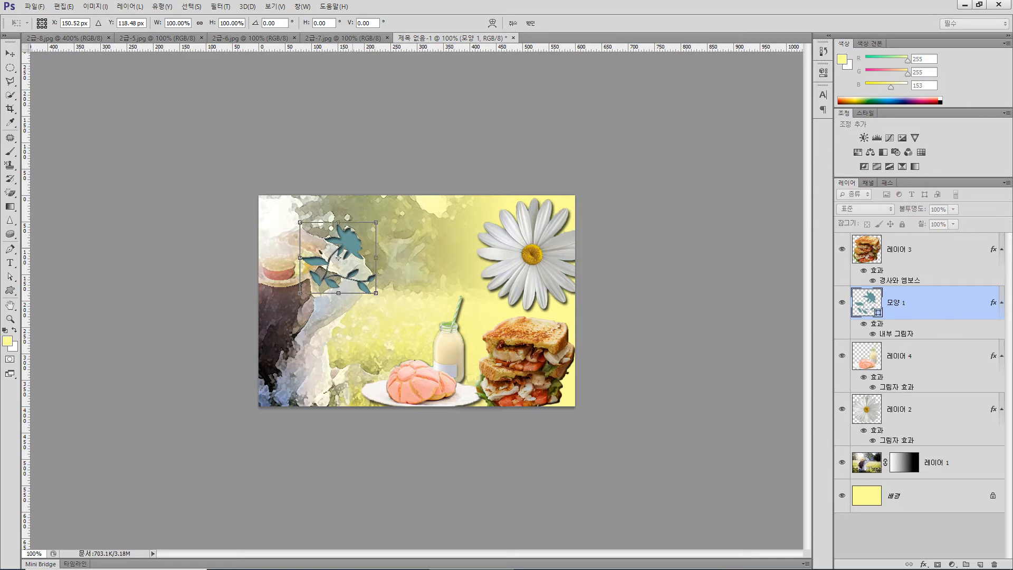
{"action": "left_click_drag", "start_coordinate": [338, 258], "coordinate": [328, 248]}
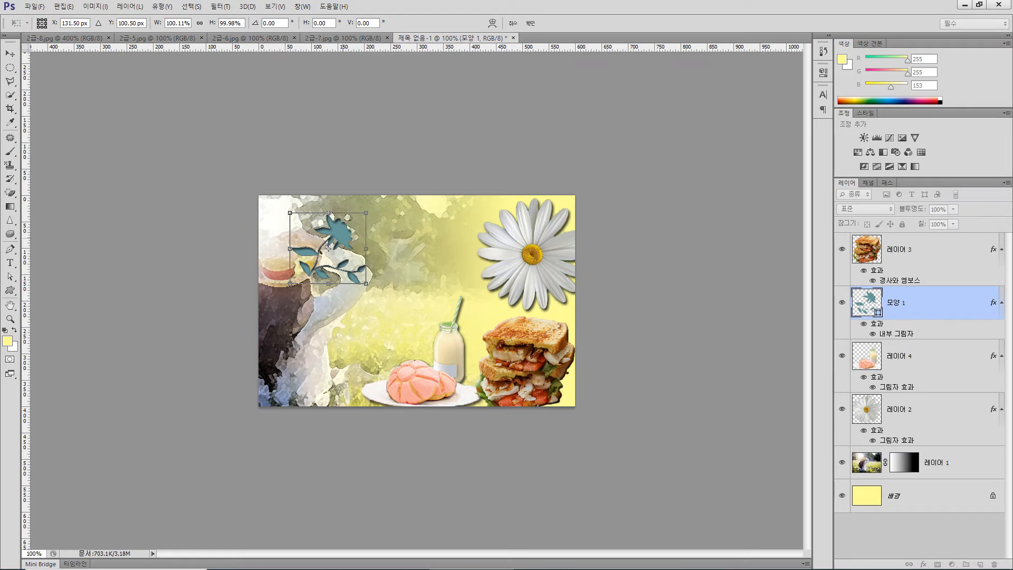
{"action": "left_click_drag", "start_coordinate": [25, 249], "coordinate": [264, 251]}
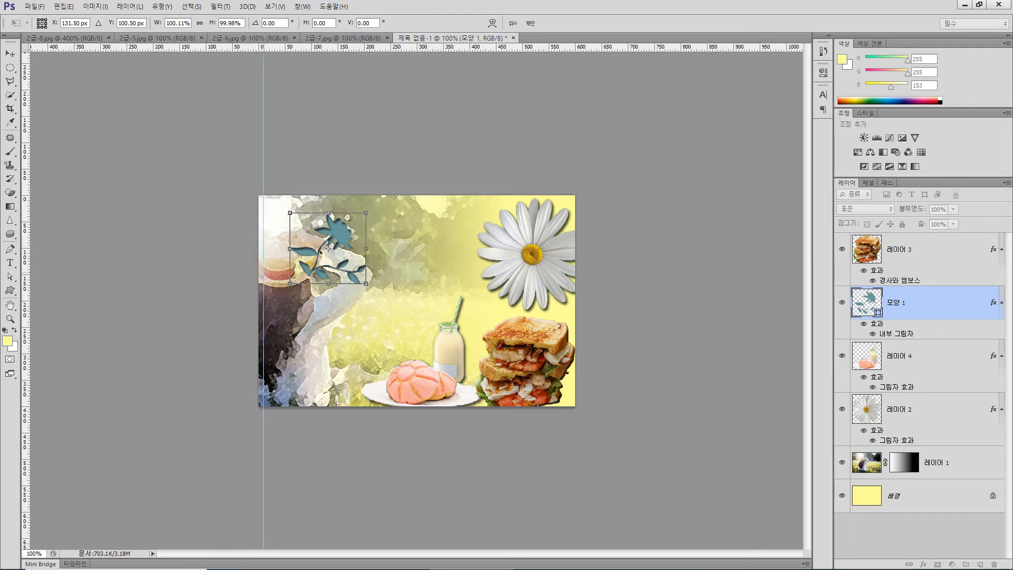
{"action": "left_click_drag", "start_coordinate": [328, 247], "coordinate": [302, 248]}
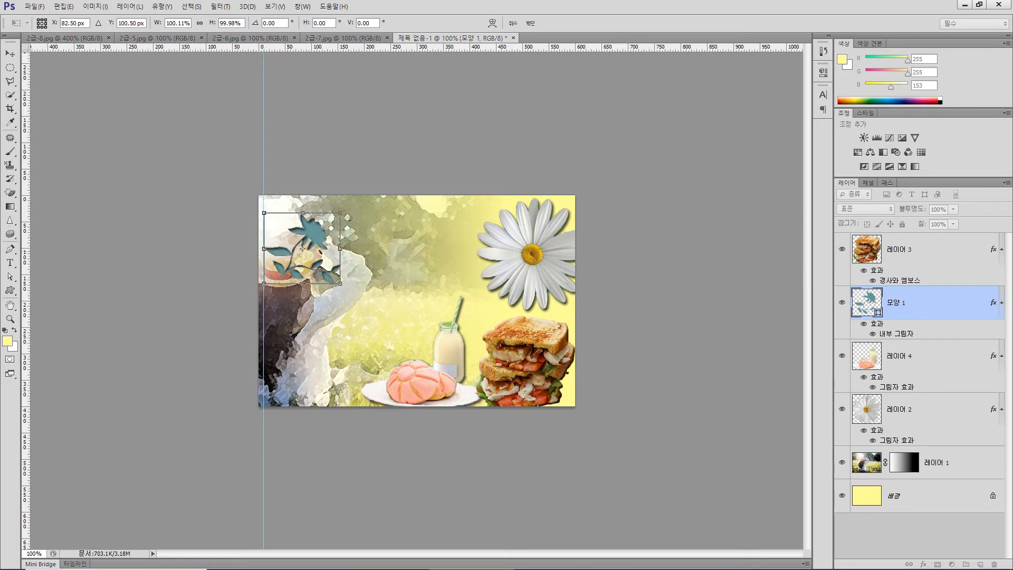
Scale the flower-branch shape to about 74% to fit between two new horizontal guides, and hide the guides
{"action": "left_click_drag", "start_coordinate": [316, 48], "coordinate": [317, 212]}
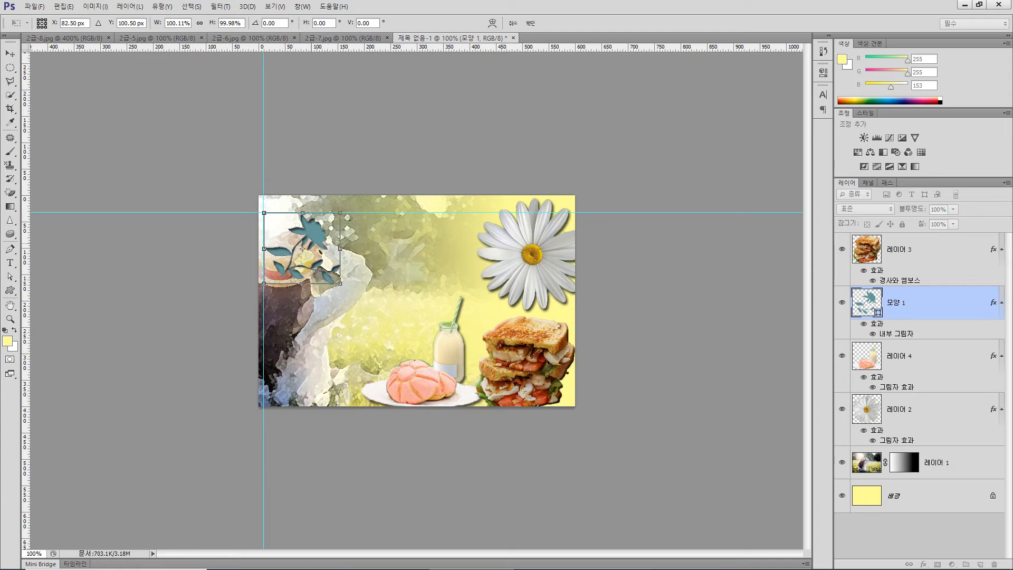
{"action": "left_click_drag", "start_coordinate": [323, 48], "coordinate": [323, 240]}
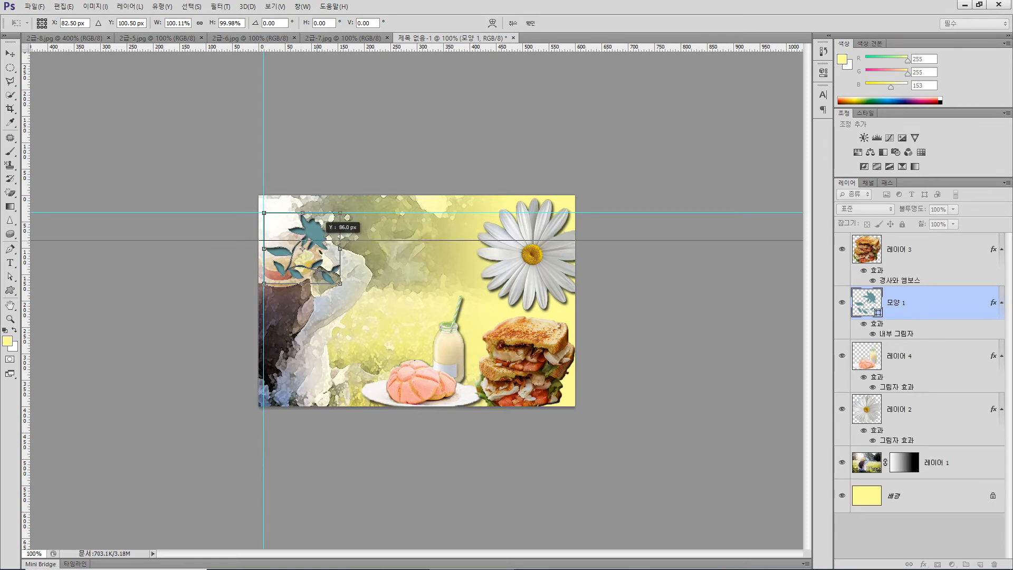
{"action": "left_click_drag", "start_coordinate": [322, 240], "coordinate": [320, 265]}
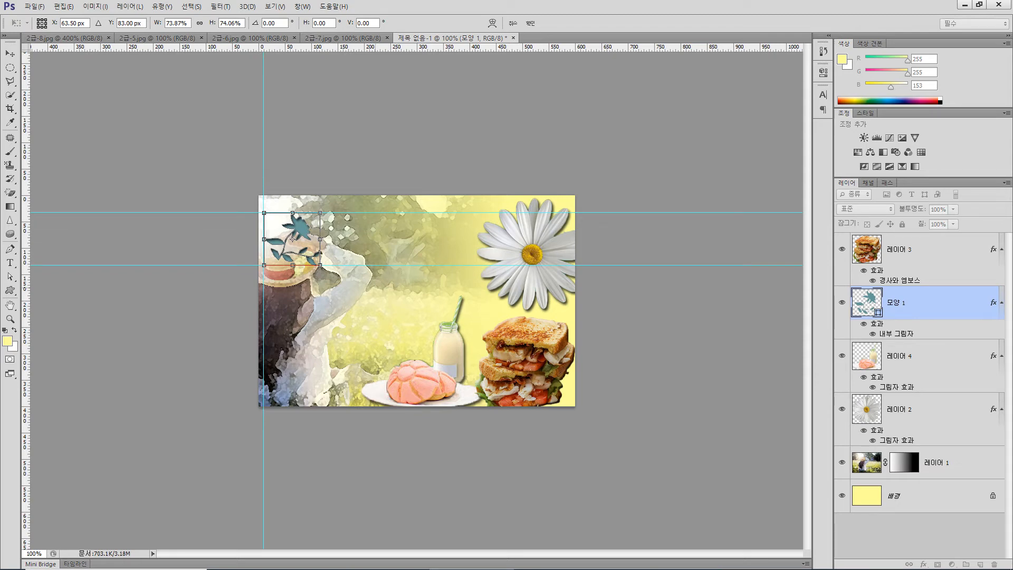
{"action": "key", "text": "Return"}
{"action": "key", "text": "ctrl+semicolon"}
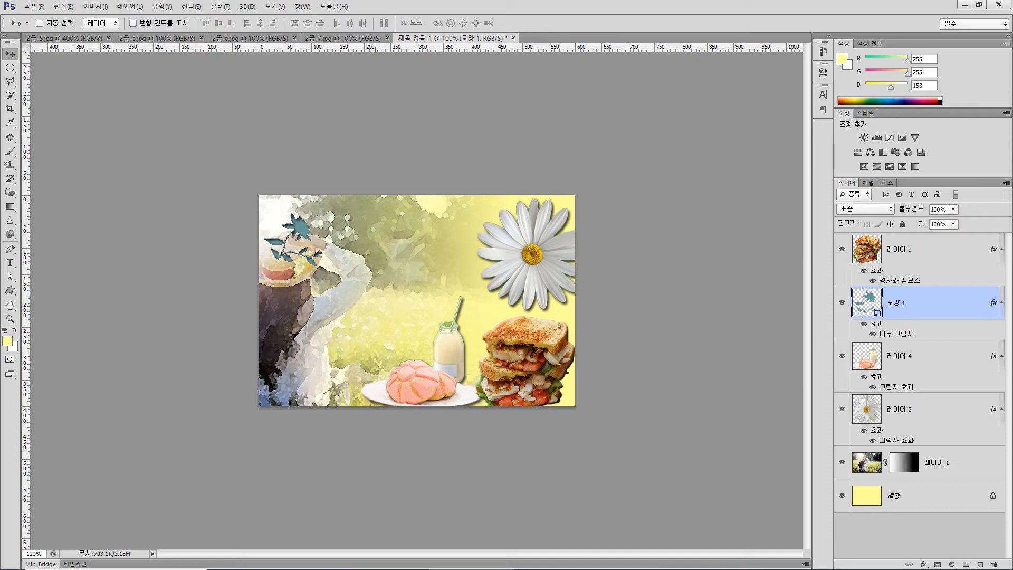
Draw the striped 타일 1 custom shape as a wide band above and left of the plate, in the canvas's lower-left area
{"action": "key", "text": "u"}
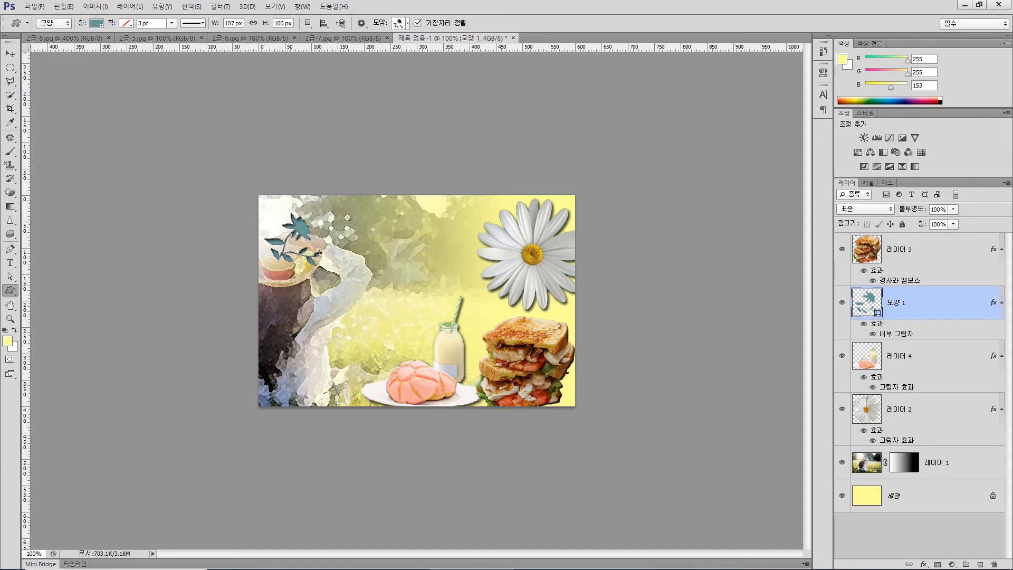
{"action": "left_click", "coordinate": [403, 23]}
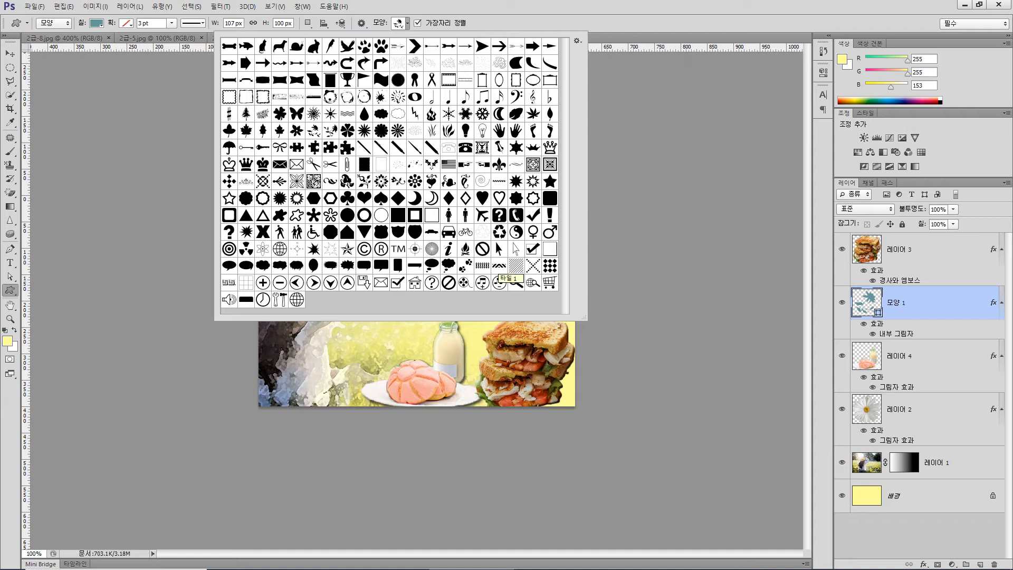
{"action": "double_click", "coordinate": [499, 266]}
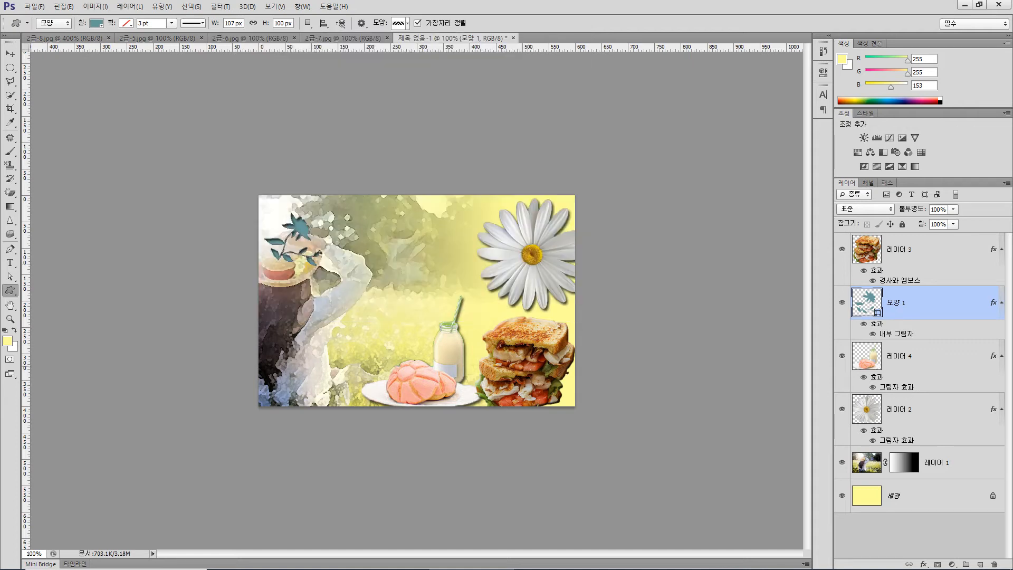
{"action": "left_click_drag", "start_coordinate": [281, 335], "coordinate": [387, 364]}
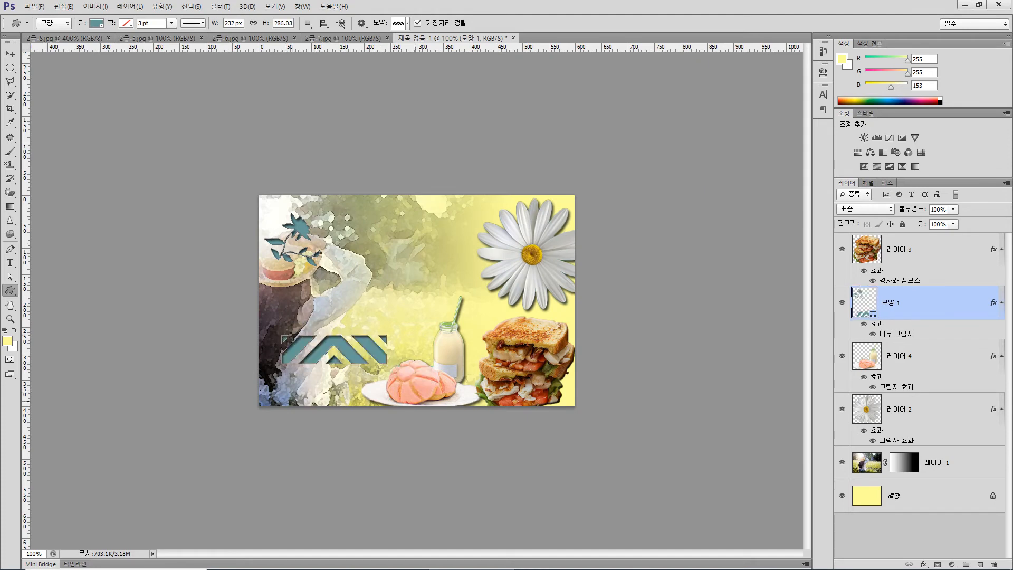
Undo the tile band and redraw it on its own shape layer, about 262 by 71 px, raised above the sandwich layer
{"action": "key", "text": "ctrl+z"}
{"action": "left_click_drag", "start_coordinate": [288, 316], "coordinate": [426, 354]}
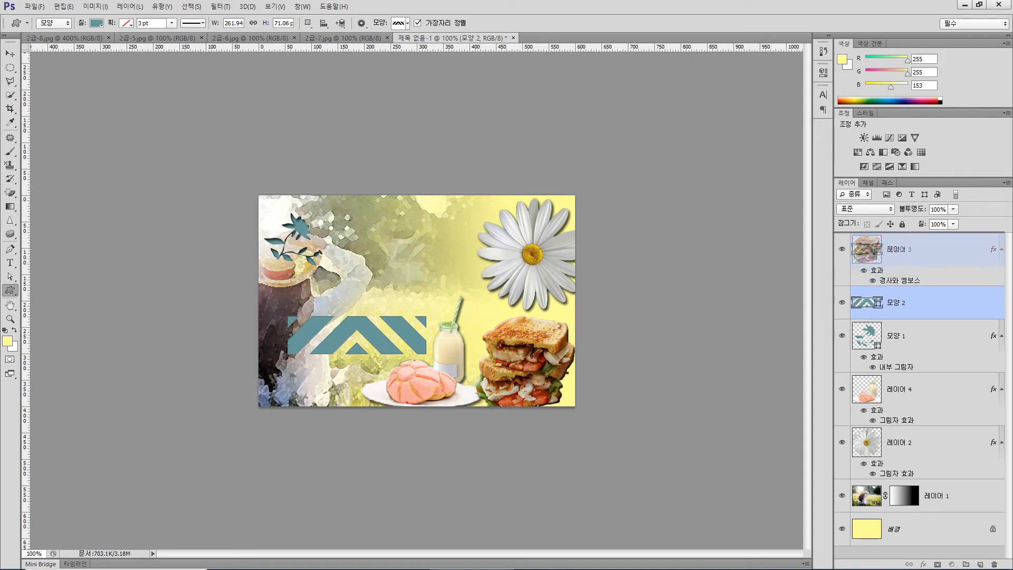
{"action": "key", "text": "ctrl+bracketright"}
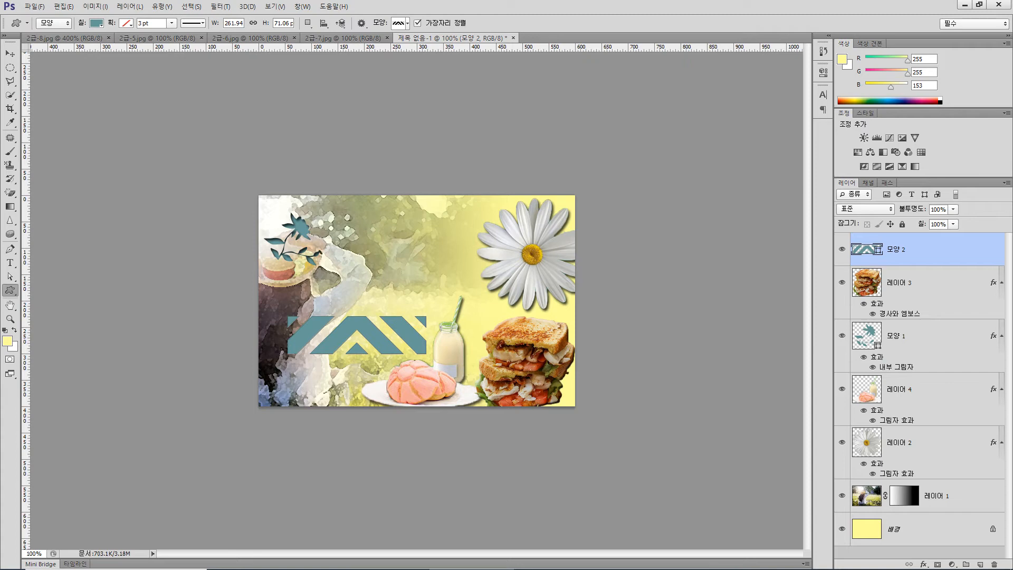
Add a Gradient Overlay layer style to the tile band and set the gradient's start colour to 33ff00
{"action": "left_click", "coordinate": [923, 564]}
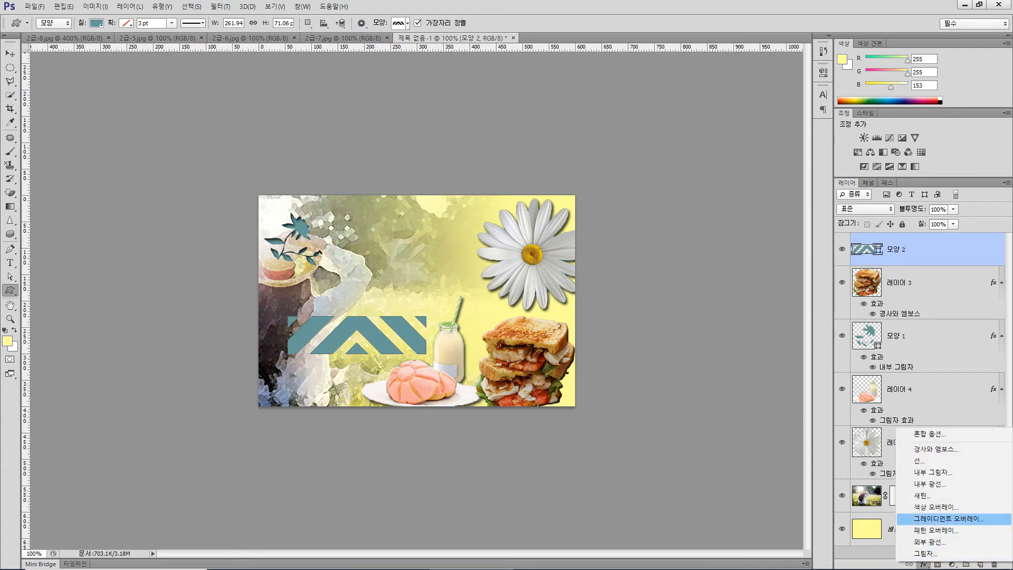
{"action": "left_click", "coordinate": [929, 519]}
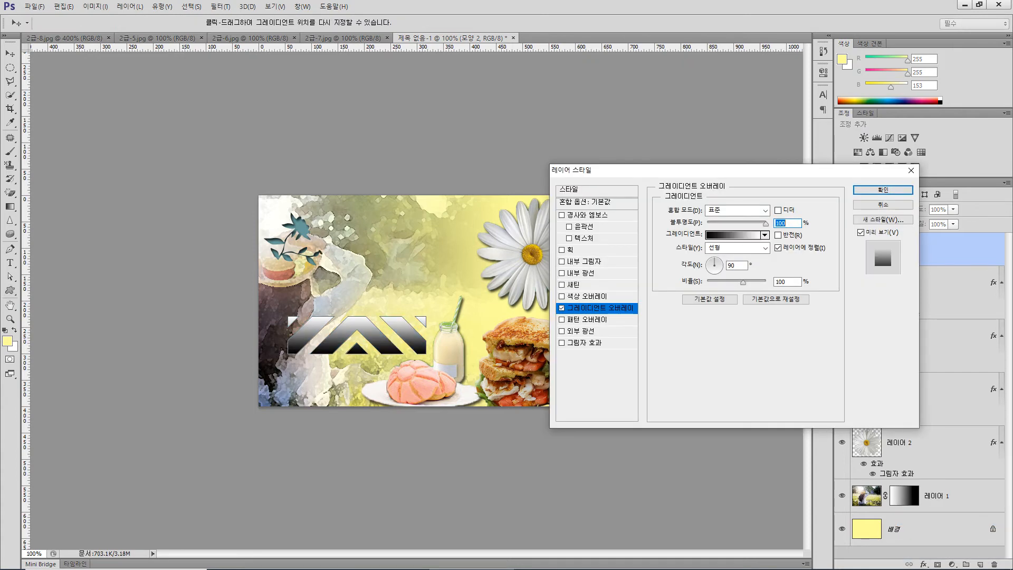
{"action": "left_click", "coordinate": [734, 235]}
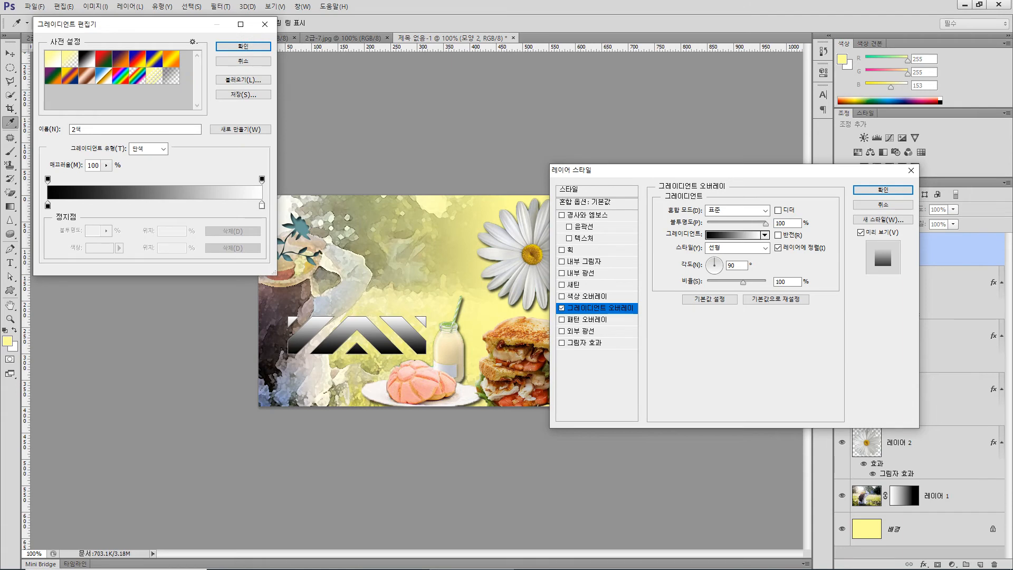
{"action": "double_click", "coordinate": [47, 205]}
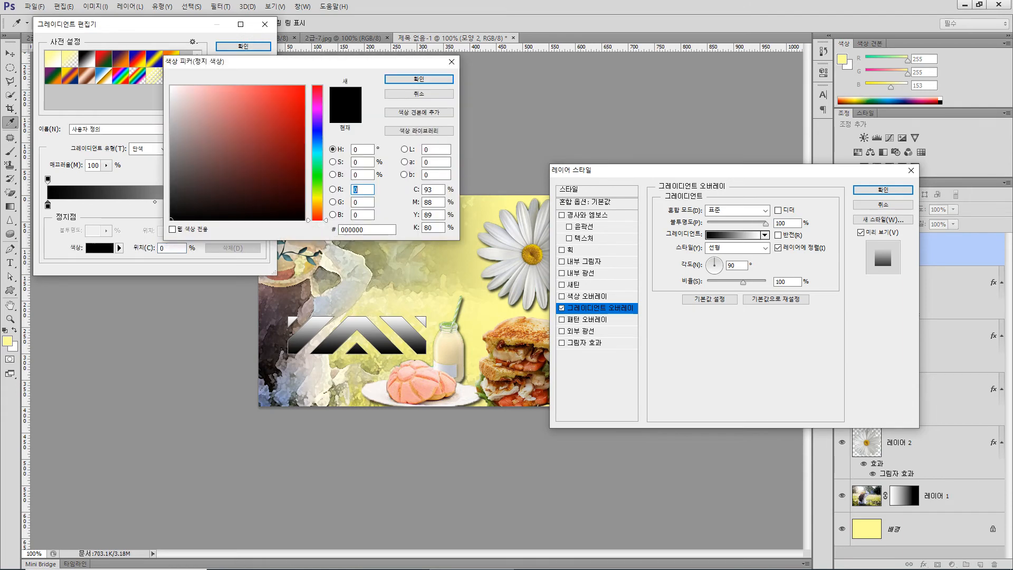
{"action": "double_click", "coordinate": [368, 230]}
{"action": "type", "text": "33ff"}
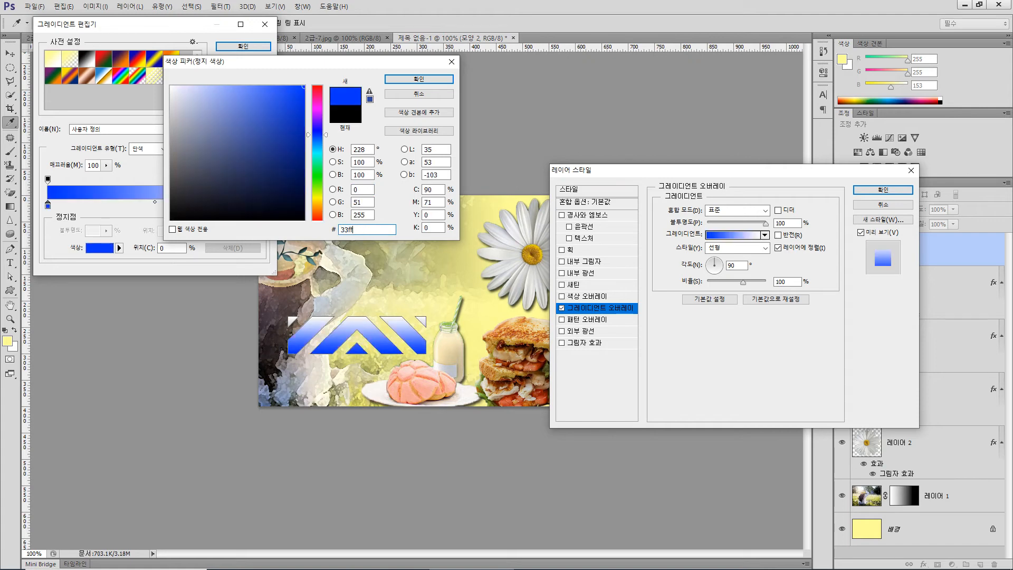
{"action": "type", "text": "00"}
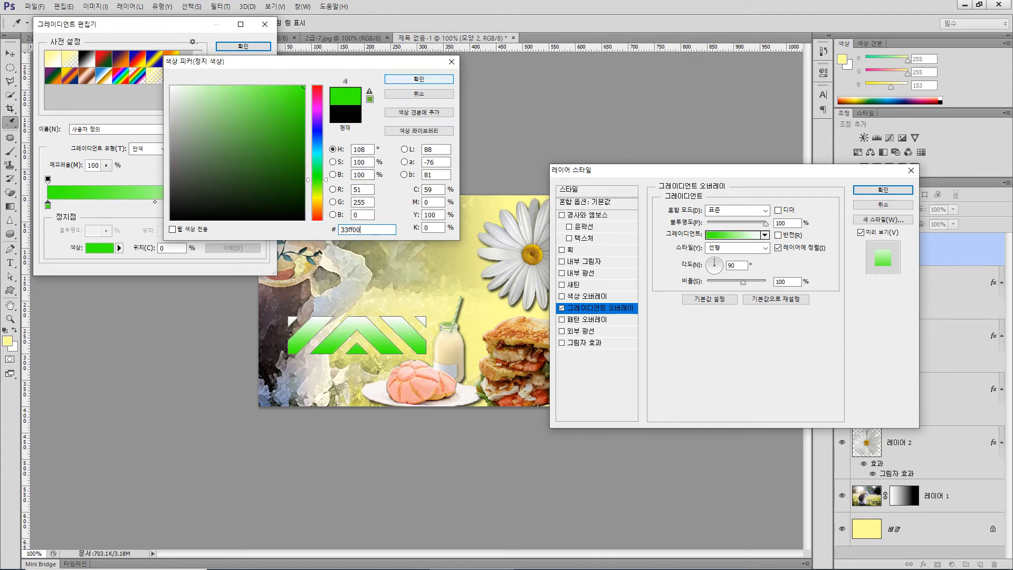
{"action": "key", "text": "Return"}
Set the end colour of the tile band's gradient to ff3333 and accept the edited gradient
{"action": "double_click", "coordinate": [262, 206]}
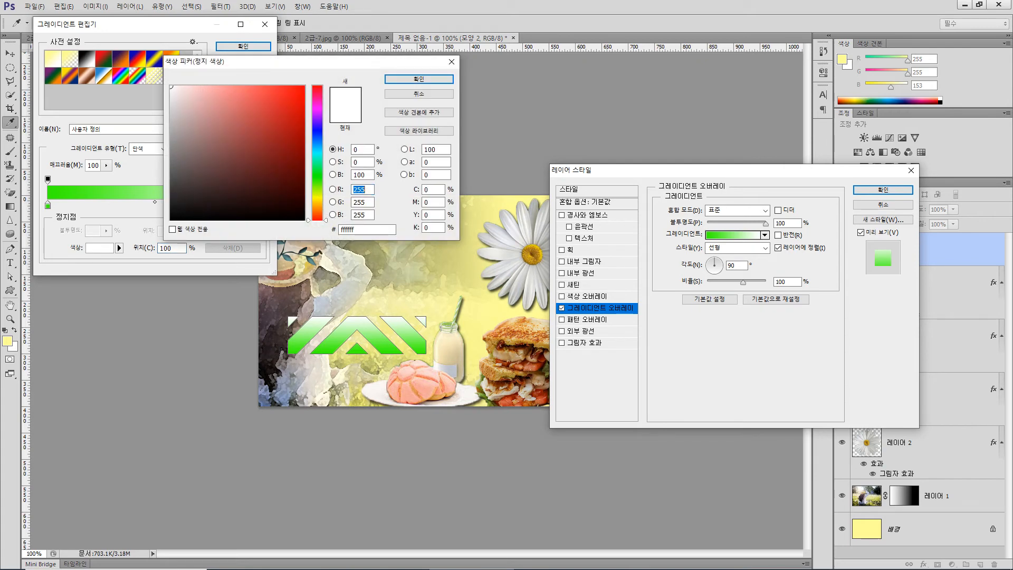
{"action": "double_click", "coordinate": [348, 230]}
{"action": "type", "text": "ff"}
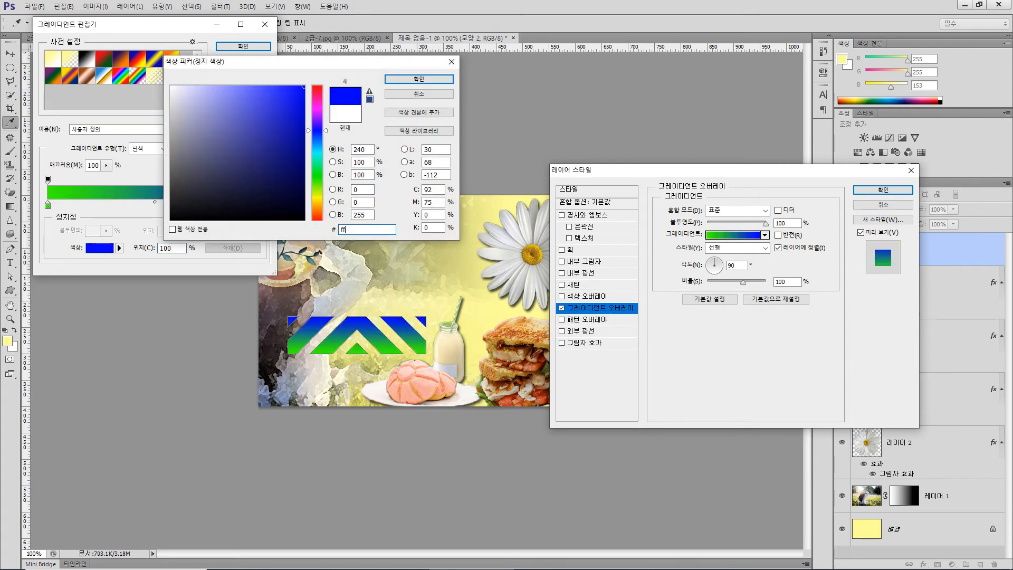
{"action": "type", "text": "3333"}
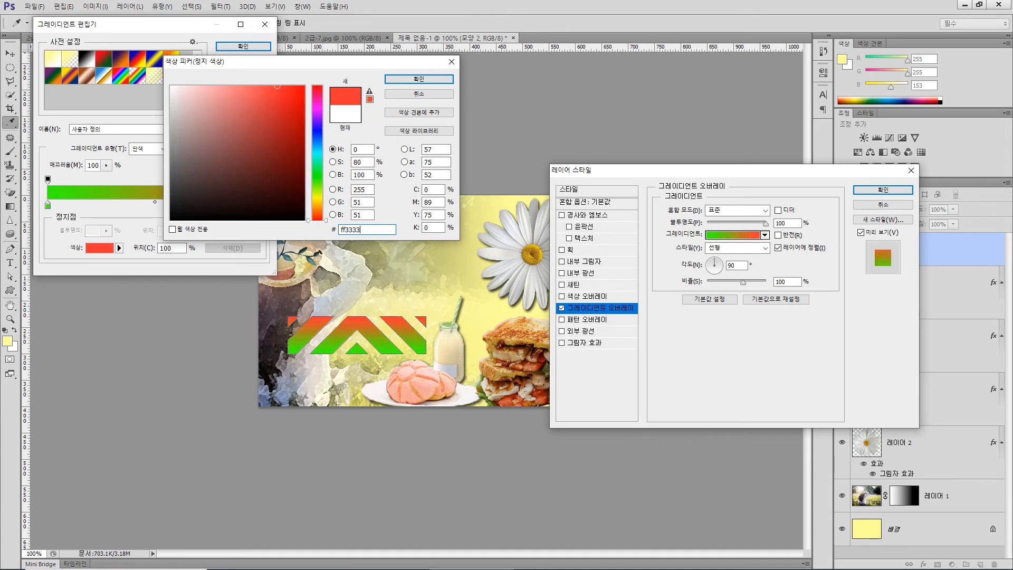
{"action": "key", "text": "Return"}
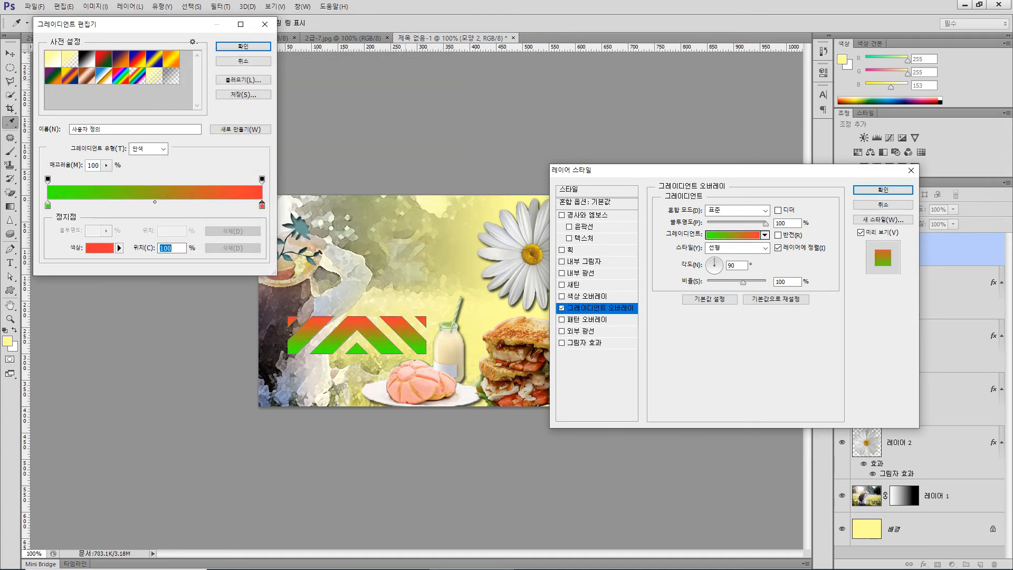
{"action": "key", "text": "Return"}
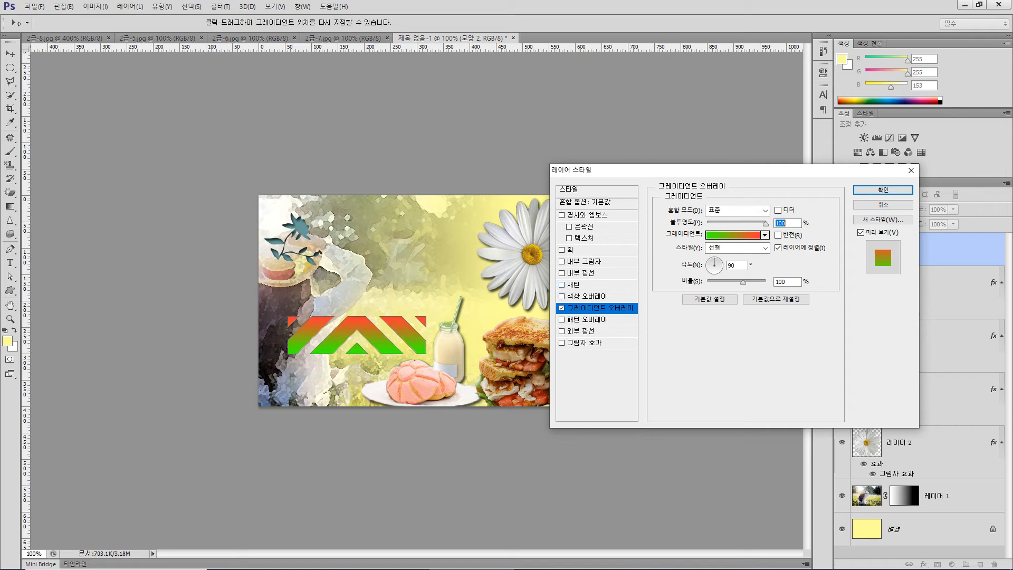
Add an Outer Glow with default settings to the tile band and set its layer opacity to 70%
{"action": "left_click", "coordinate": [580, 331]}
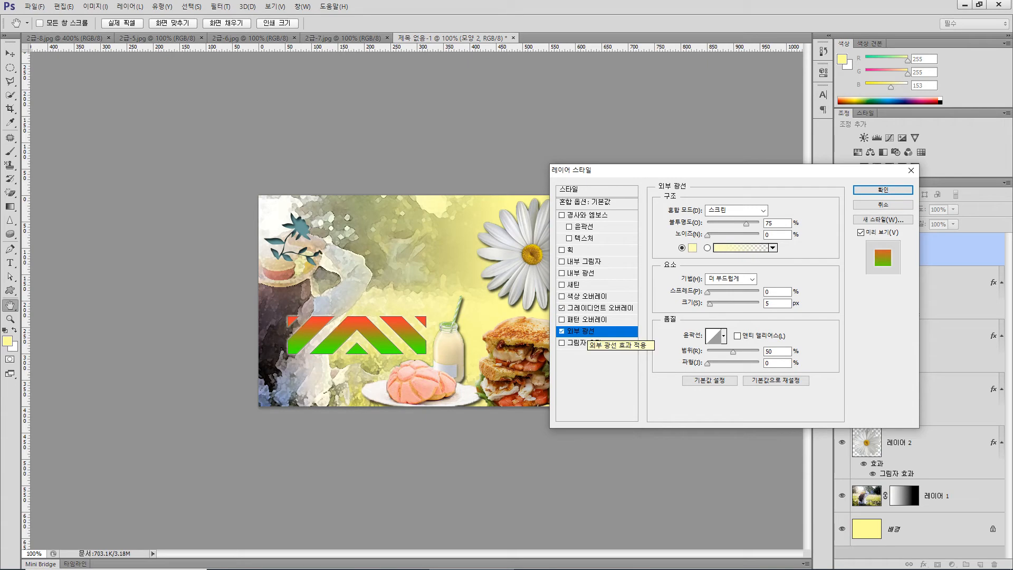
{"action": "key", "text": "Return"}
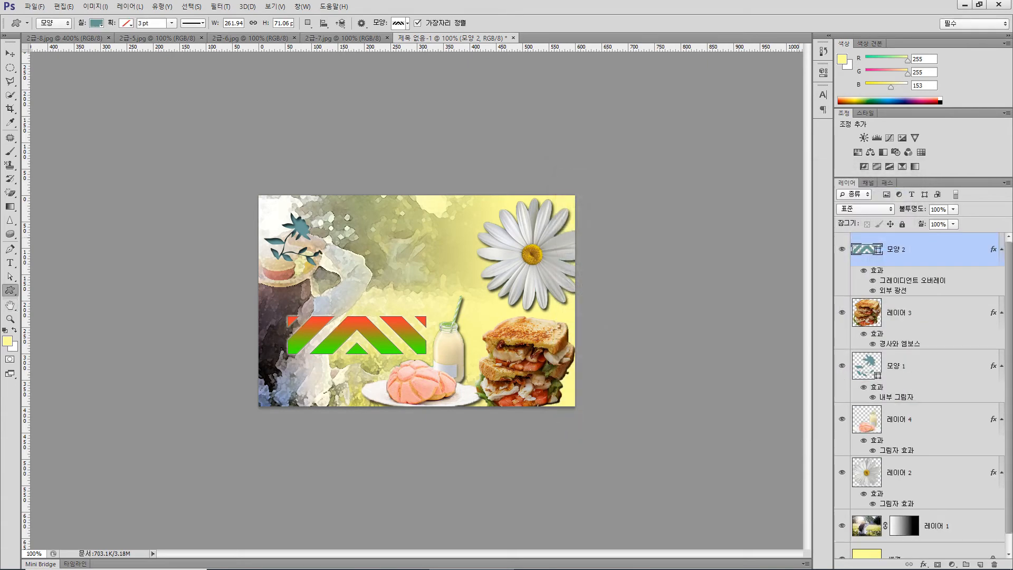
{"action": "double_click", "coordinate": [937, 210]}
{"action": "type", "text": "70"}
{"action": "key", "text": "Return"}
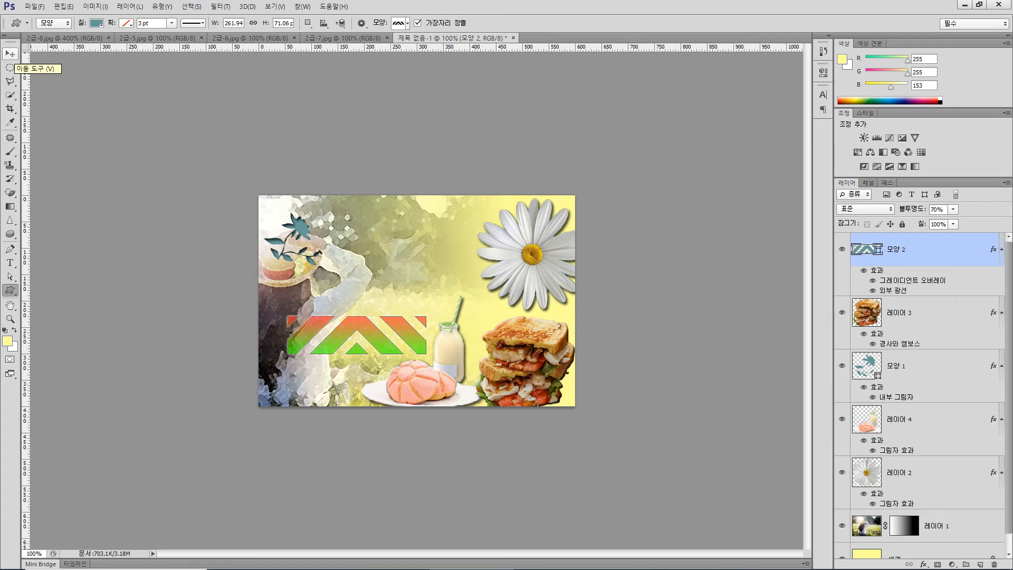
Move the tile band to the canvas's lower-left edge and place two horizontal guides marking its target top and bottom
{"action": "left_click", "coordinate": [10, 54]}
{"action": "left_click_drag", "start_coordinate": [380, 302], "coordinate": [351, 338]}
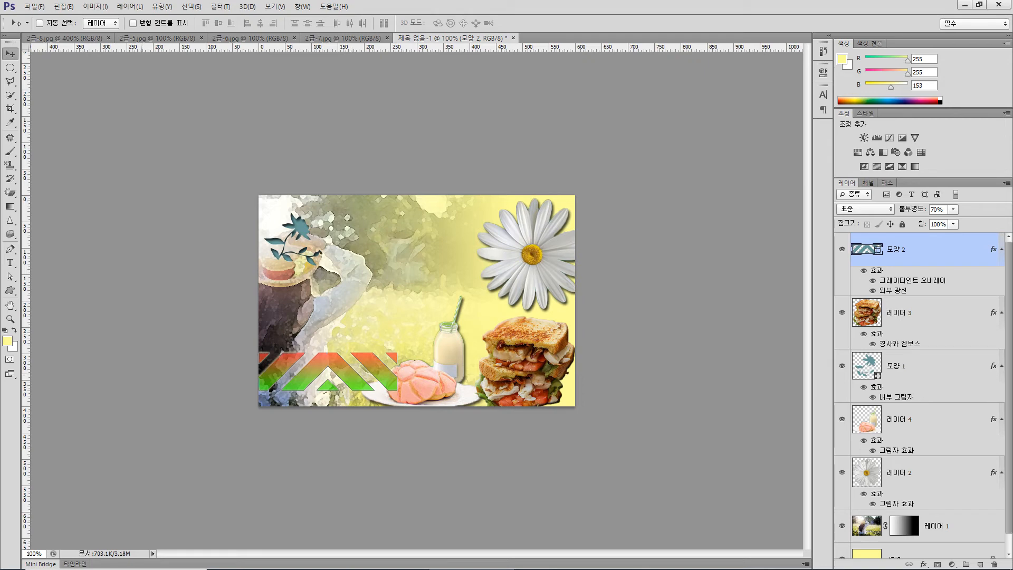
{"action": "left_click_drag", "start_coordinate": [388, 47], "coordinate": [347, 372]}
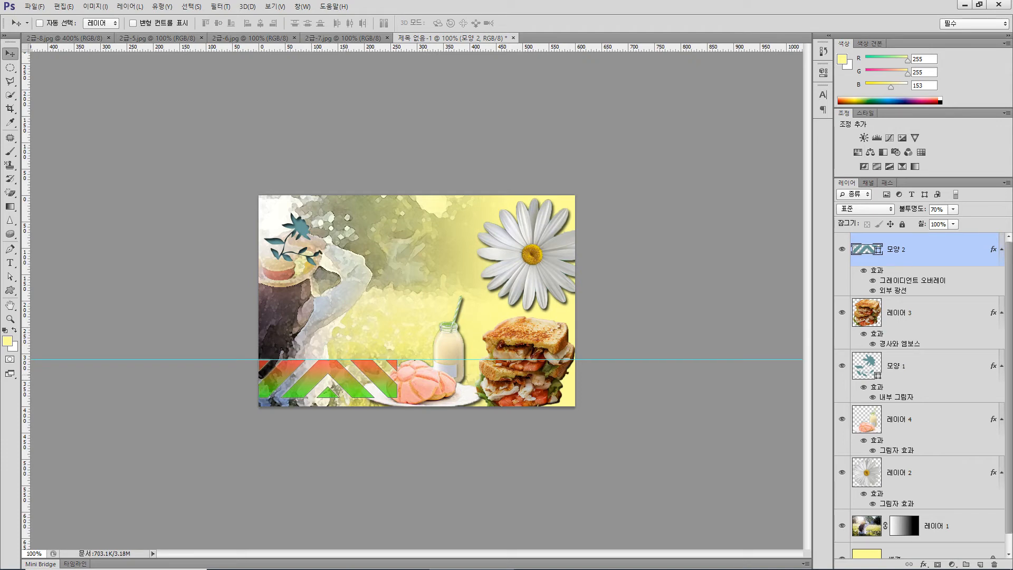
{"action": "left_click_drag", "start_coordinate": [329, 47], "coordinate": [330, 391]}
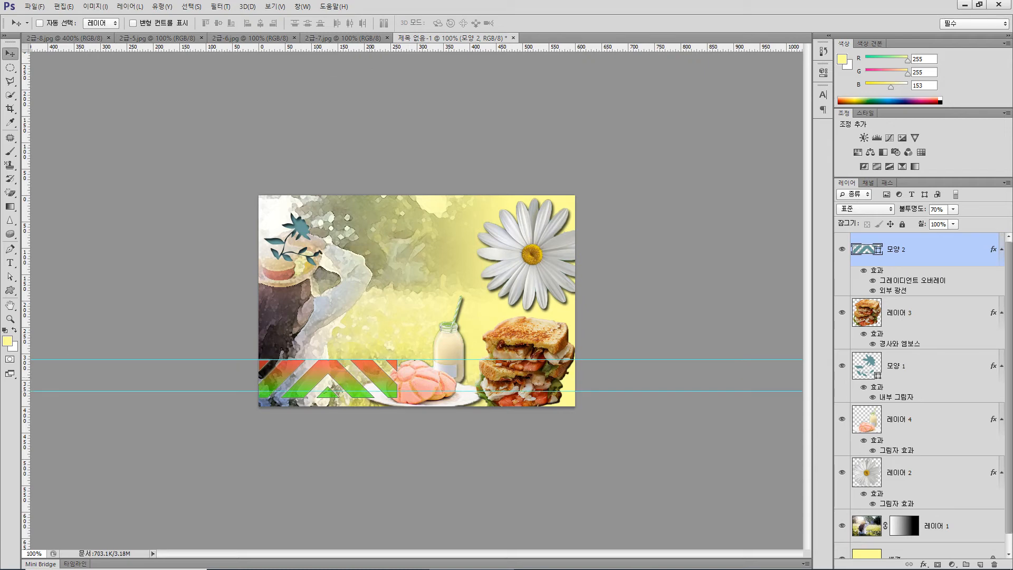
Scale the tile band to about 84% to fit between the two horizontal guides, and remove both guides
{"action": "key", "text": "ctrl+t"}
{"action": "left_click_drag", "start_coordinate": [397, 397], "coordinate": [375, 391]}
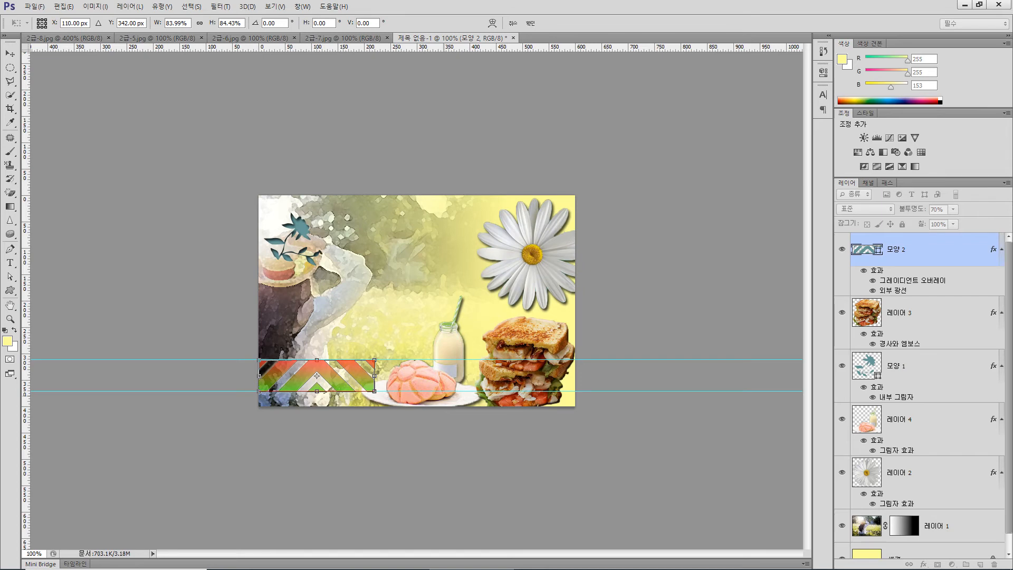
{"action": "key", "text": "Return"}
{"action": "left_click_drag", "start_coordinate": [590, 391], "coordinate": [584, 15]}
{"action": "left_click_drag", "start_coordinate": [622, 359], "coordinate": [625, 15]}
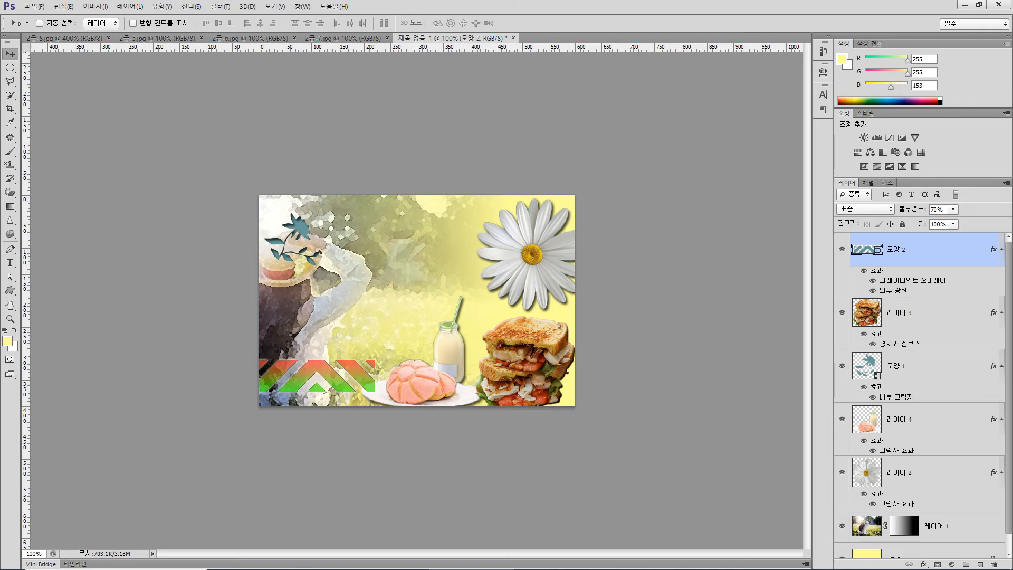
Add the text "A spring picnic" in the middle of the canvas, above the milk bottle
{"action": "key", "text": "t"}
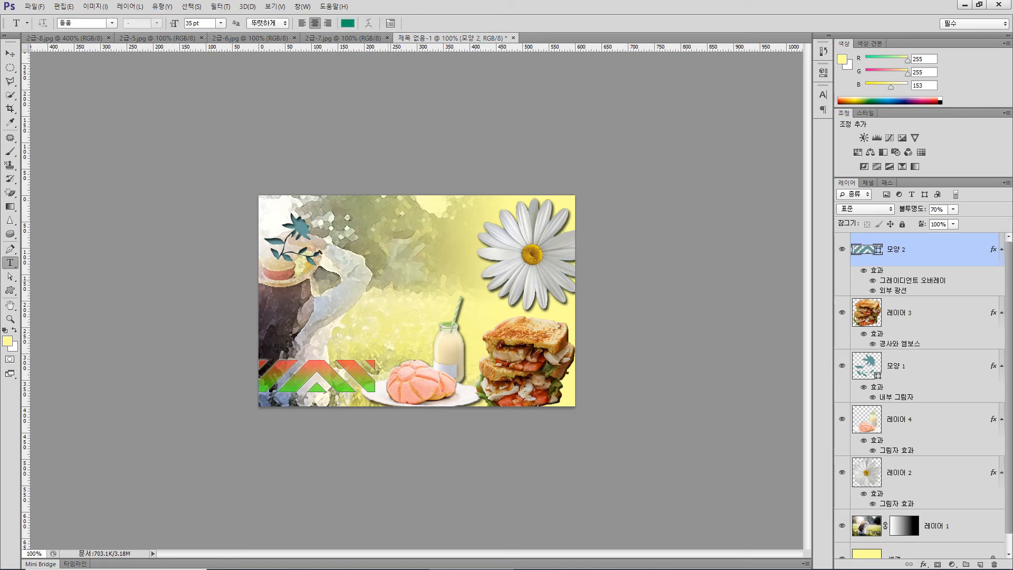
{"action": "left_click", "coordinate": [408, 280]}
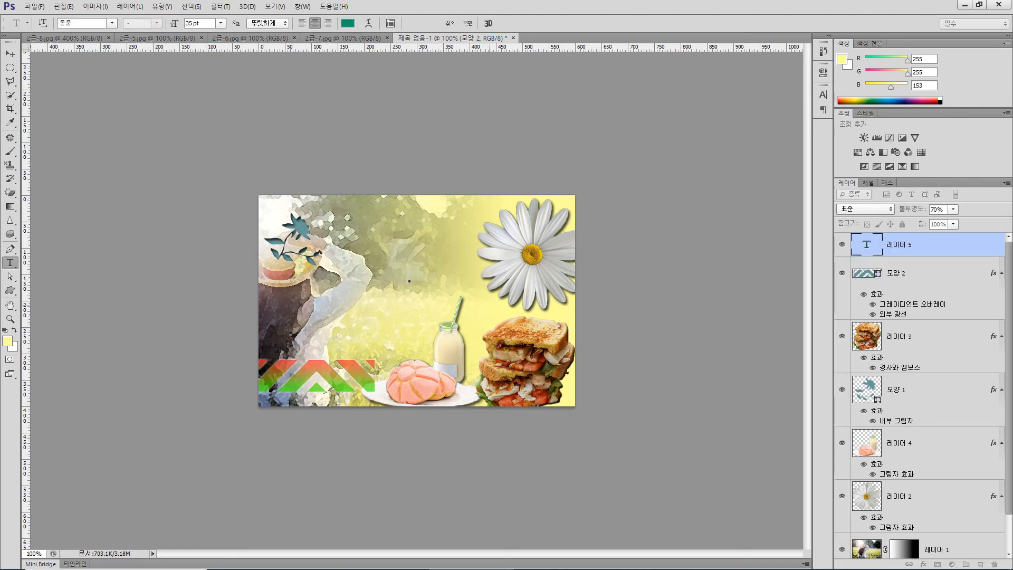
{"action": "type", "text": "A"}
{"action": "type", "text": ".S"}
{"action": "key", "text": "BackSpace"}
{"action": "type", "text": "sprig"}
{"action": "key", "text": "BackSpace"}
{"action": "type", "text": "ng"}
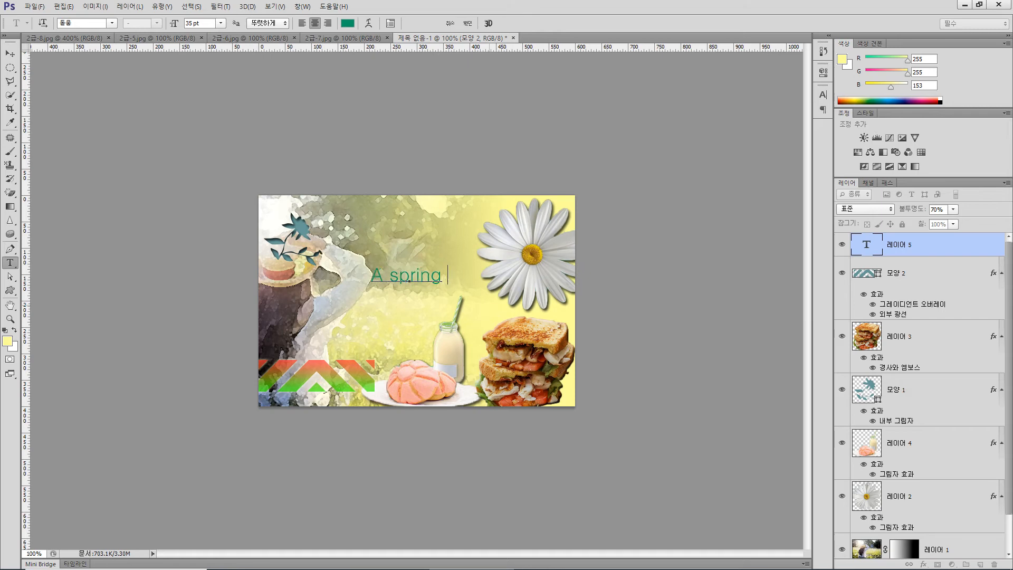
{"action": "type", "text": " picnic"}
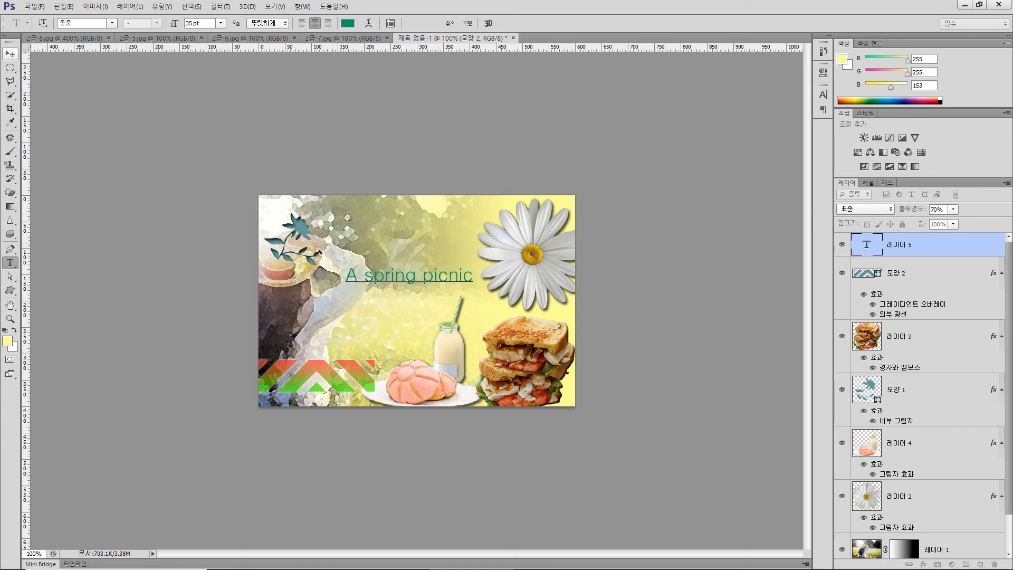
{"action": "left_click", "coordinate": [10, 54]}
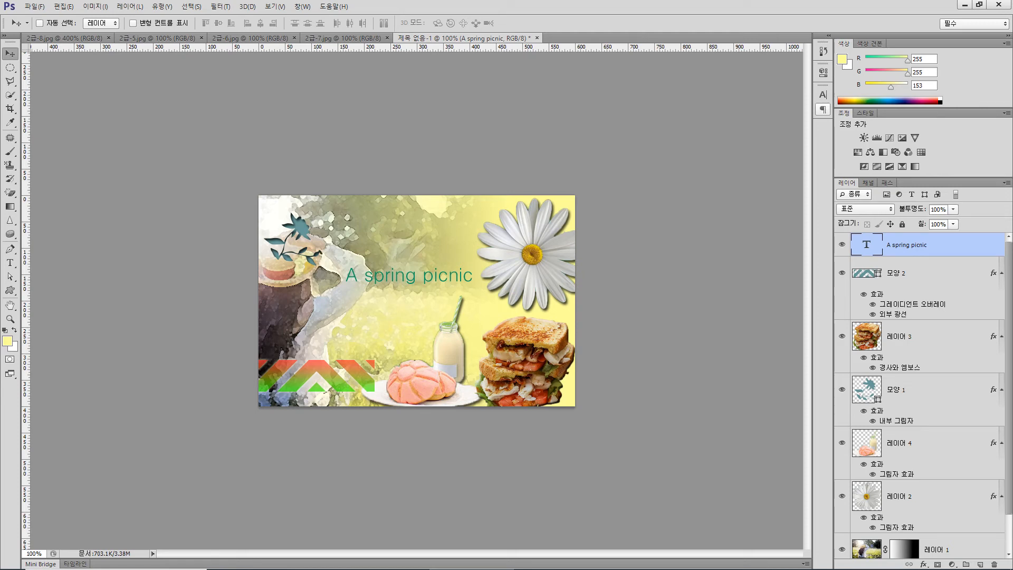
Set the "A spring picnic" text to the Times New Roman font at 45 pt
{"action": "left_click", "coordinate": [822, 95]}
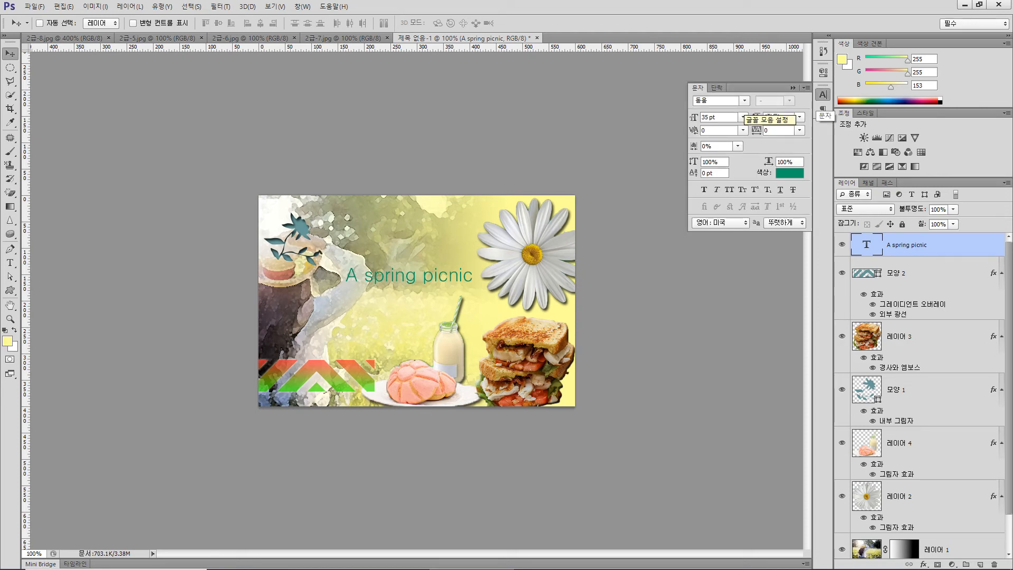
{"action": "left_click", "coordinate": [743, 100]}
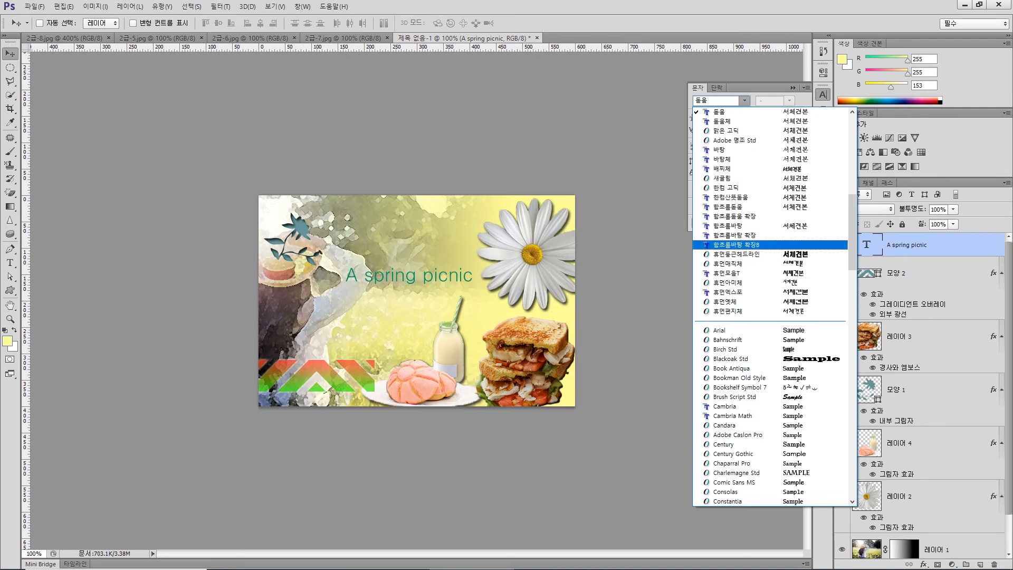
{"action": "scroll", "coordinate": [770, 306], "scroll_direction": "down", "scroll_amount": 5}
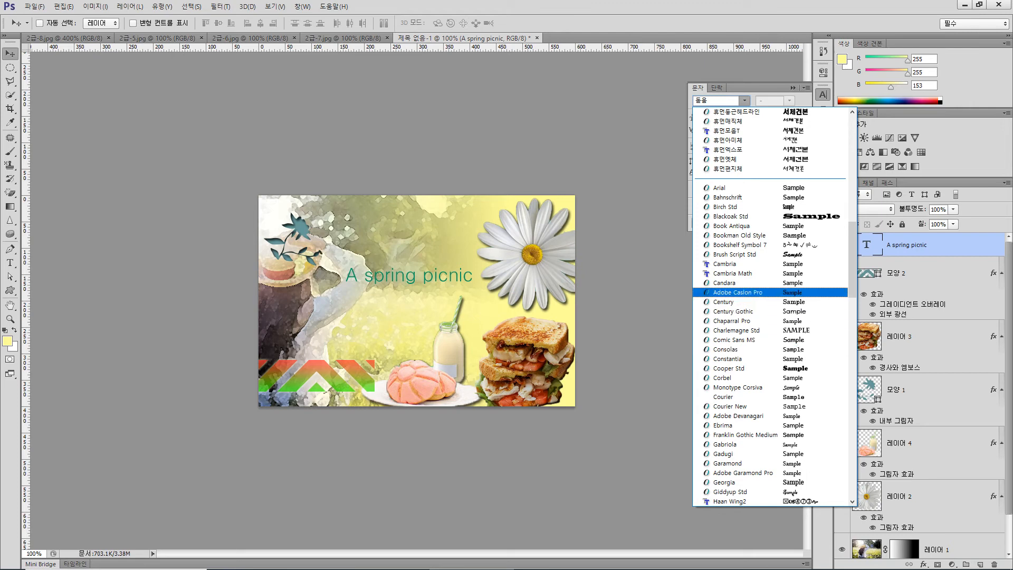
{"action": "left_click_drag", "start_coordinate": [852, 286], "coordinate": [852, 417]}
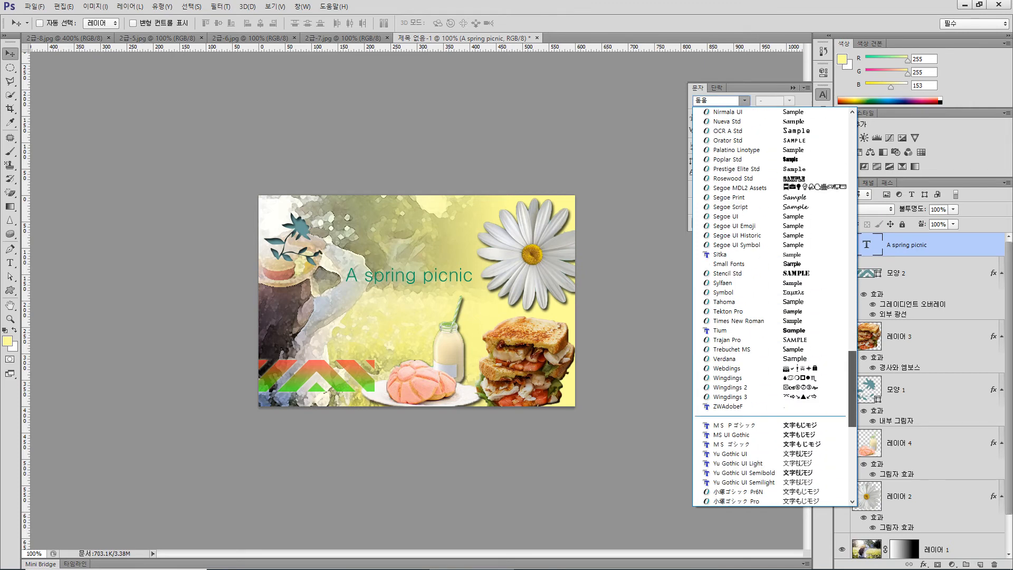
{"action": "left_click", "coordinate": [738, 321]}
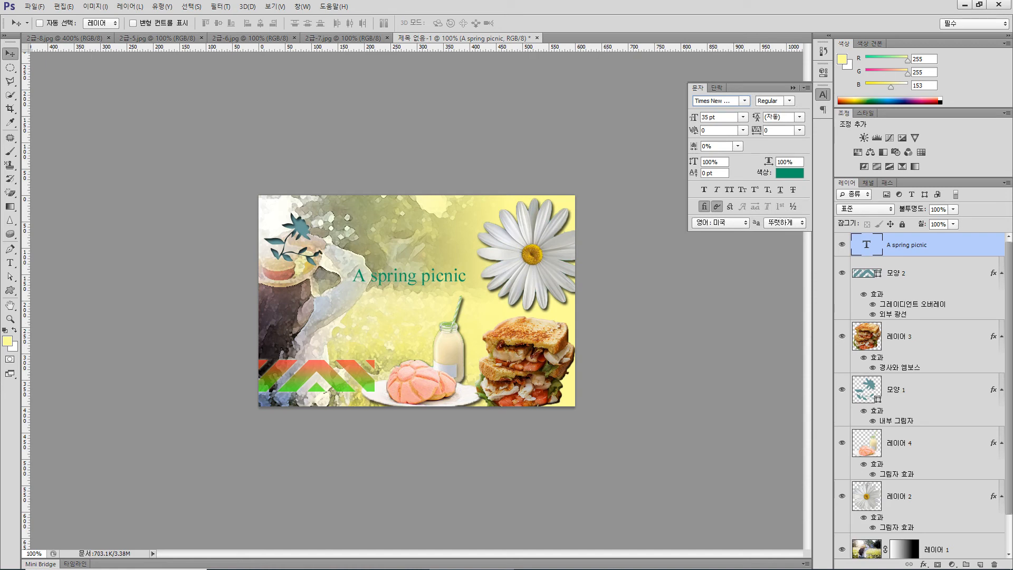
{"action": "left_click_drag", "start_coordinate": [701, 117], "coordinate": [705, 117]}
{"action": "type", "text": "4"}
{"action": "key", "text": "Return"}
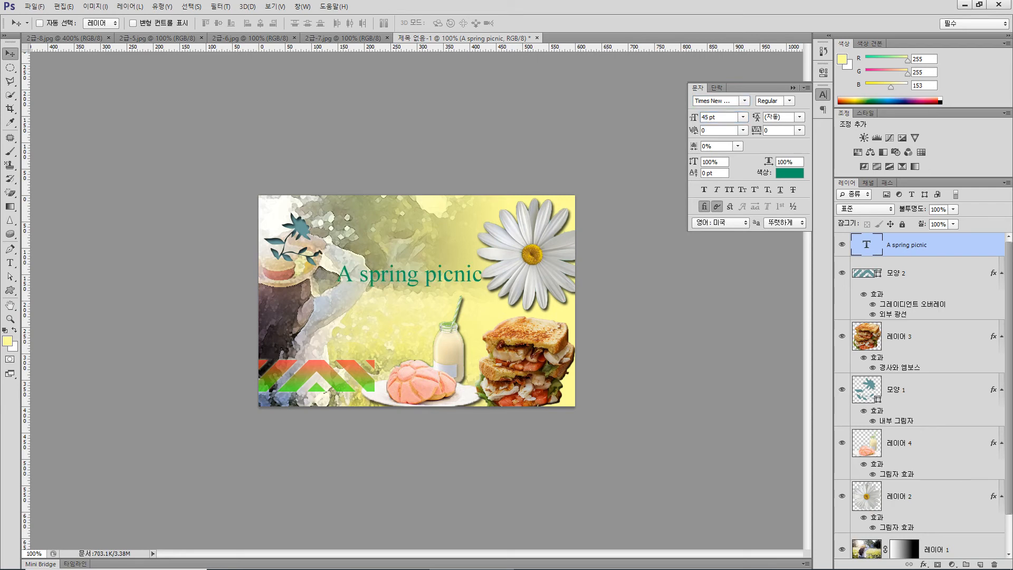
Add a gradient overlay to the "A spring picnic" text and set the gradient's starting colour to #cccc00
{"action": "left_click", "coordinate": [923, 564]}
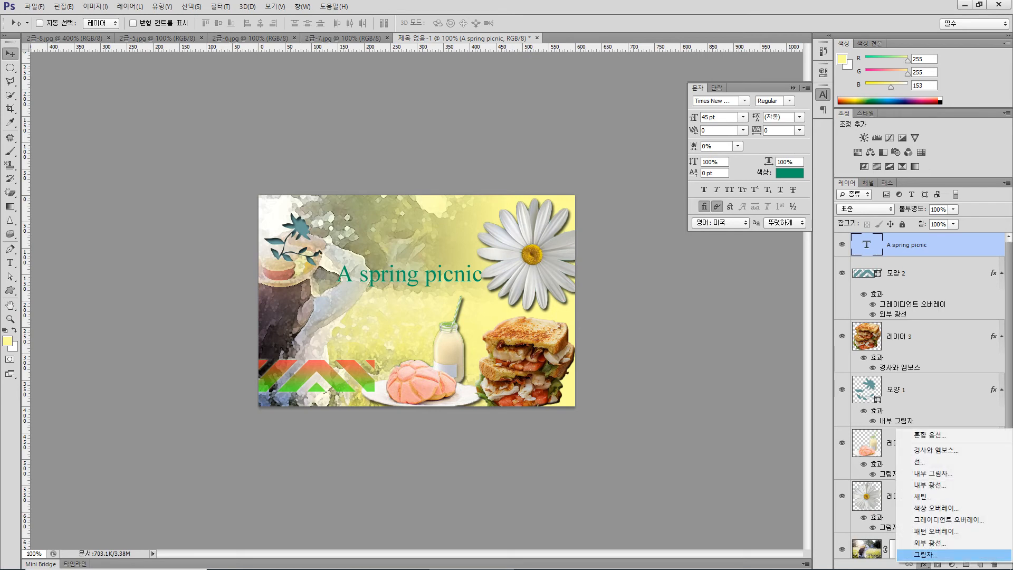
{"action": "left_click", "coordinate": [924, 520]}
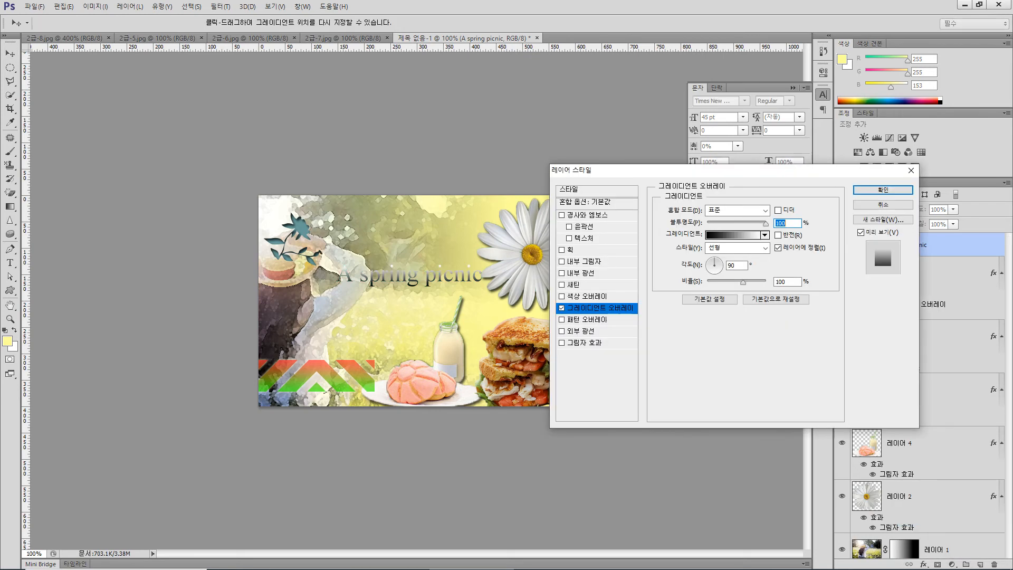
{"action": "left_click", "coordinate": [733, 235]}
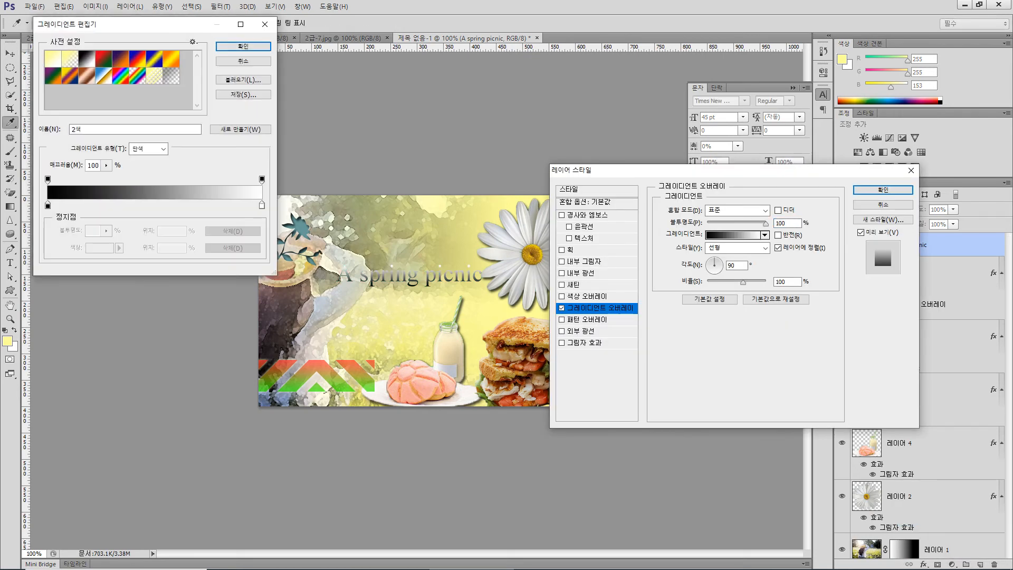
{"action": "double_click", "coordinate": [47, 205]}
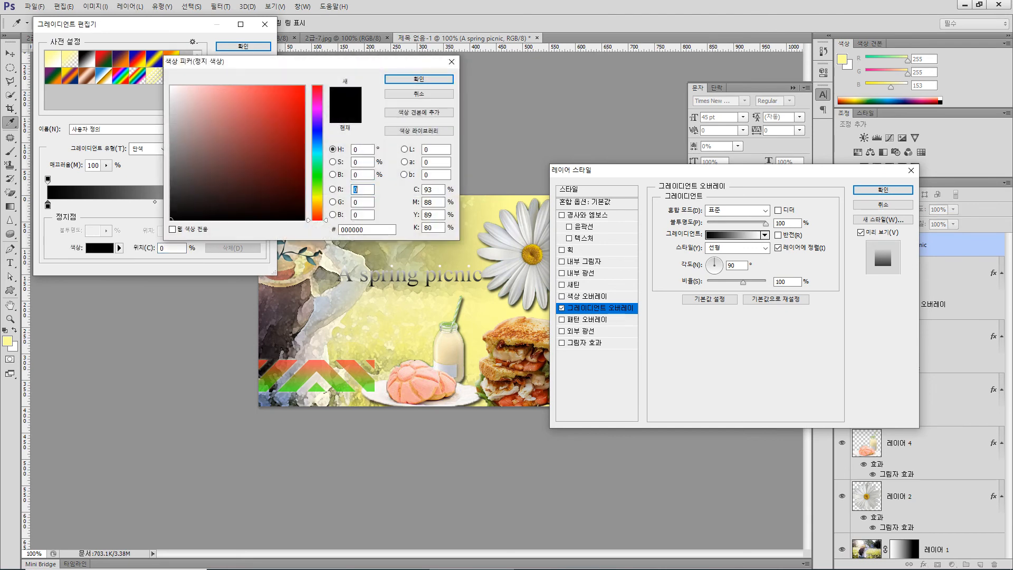
{"action": "double_click", "coordinate": [352, 229]}
{"action": "type", "text": "cccc00"}
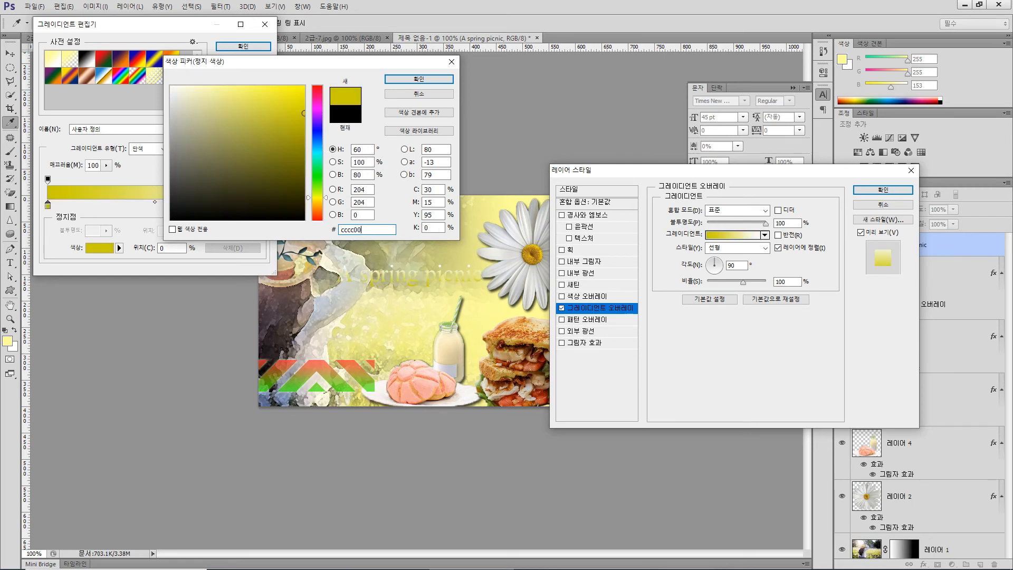
{"action": "key", "text": "Return"}
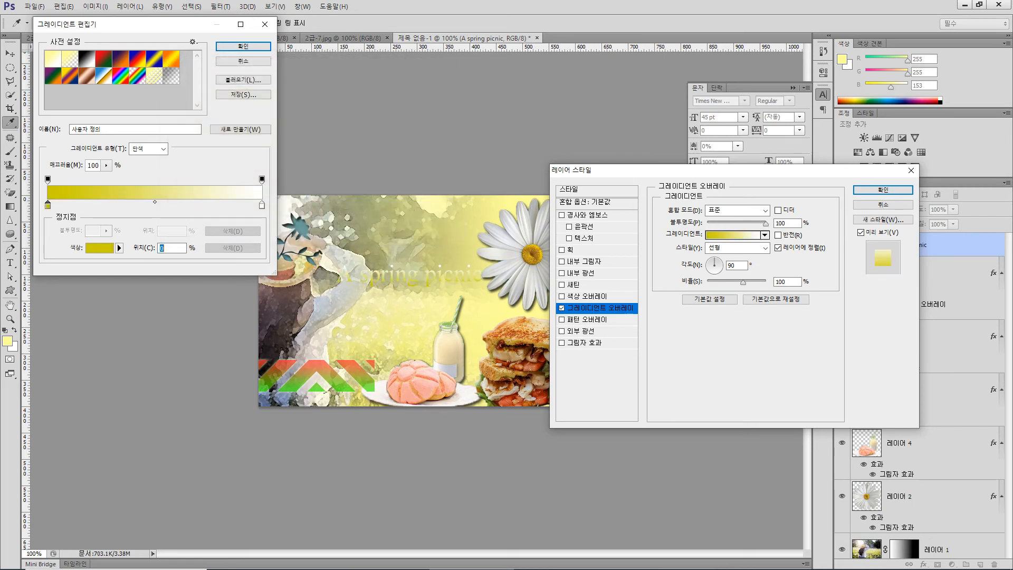
Set the title gradient's end colour to #ff3300 and accept the gradient
{"action": "double_click", "coordinate": [261, 206]}
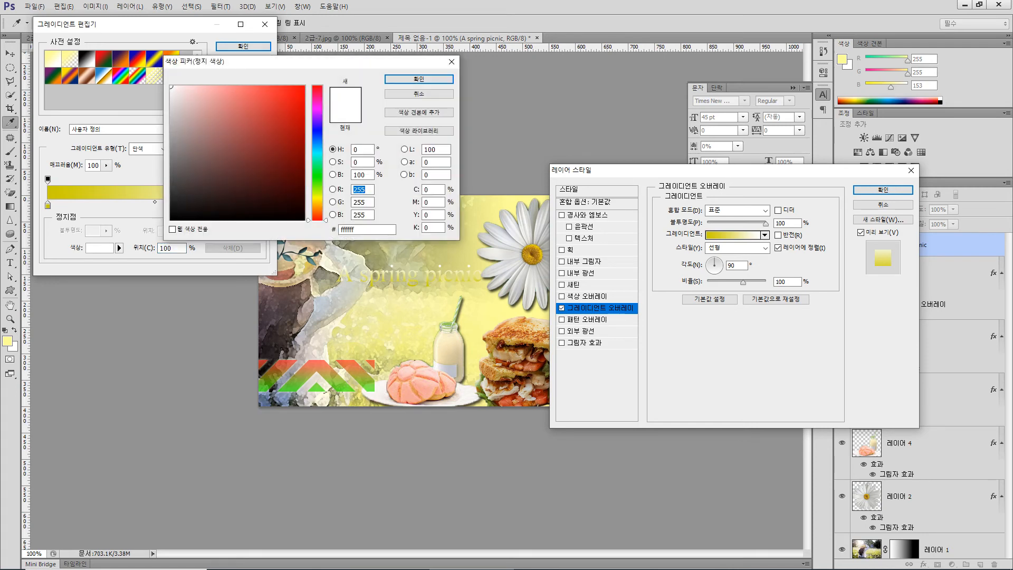
{"action": "left_click_drag", "start_coordinate": [363, 229], "coordinate": [350, 230]}
{"action": "type", "text": "99"}
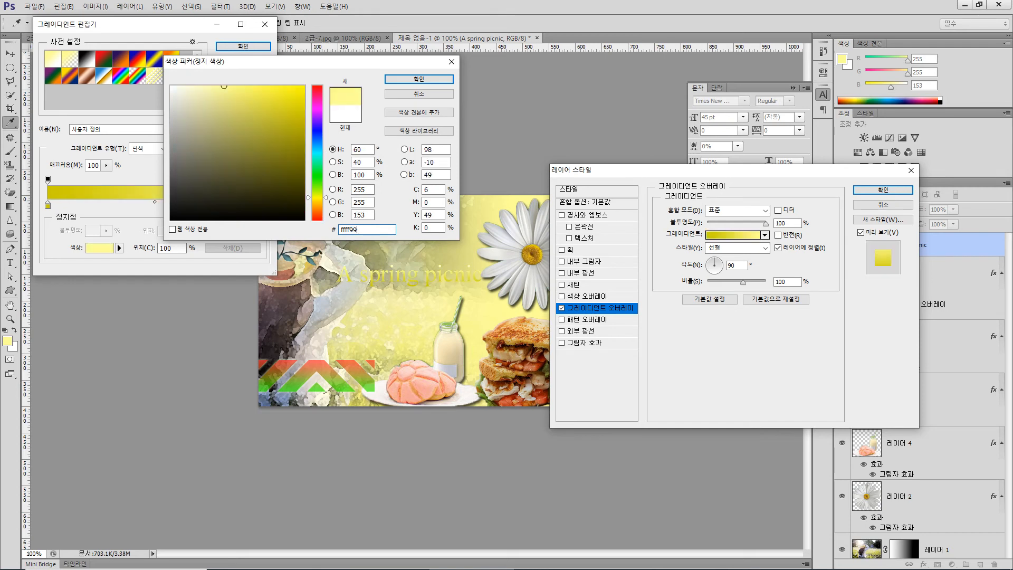
{"action": "key", "text": "BackSpace"}
{"action": "key", "text": "BackSpace"}
{"action": "key", "text": "BackSpace"}
{"action": "key", "text": "BackSpace"}
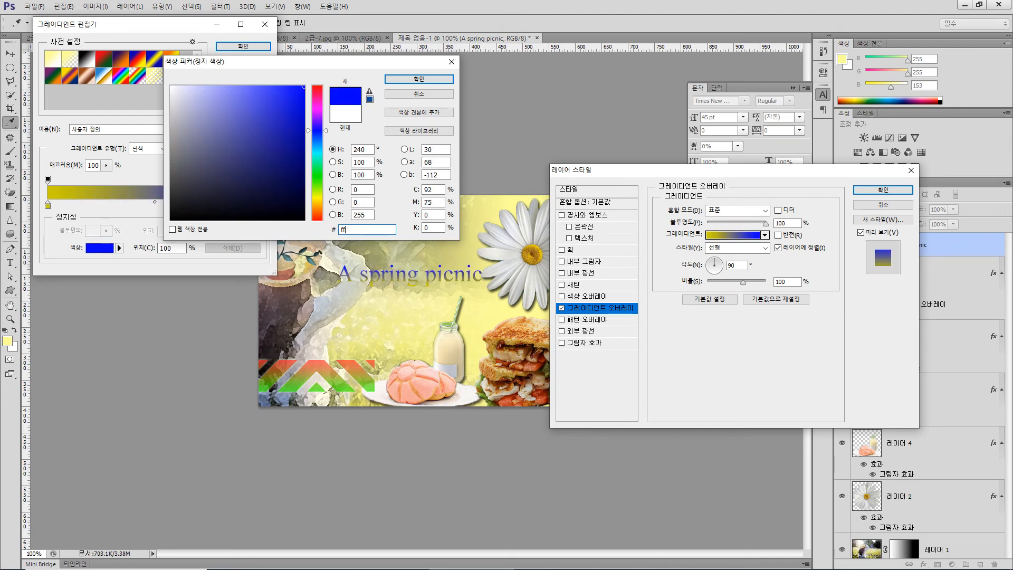
{"action": "type", "text": "3300"}
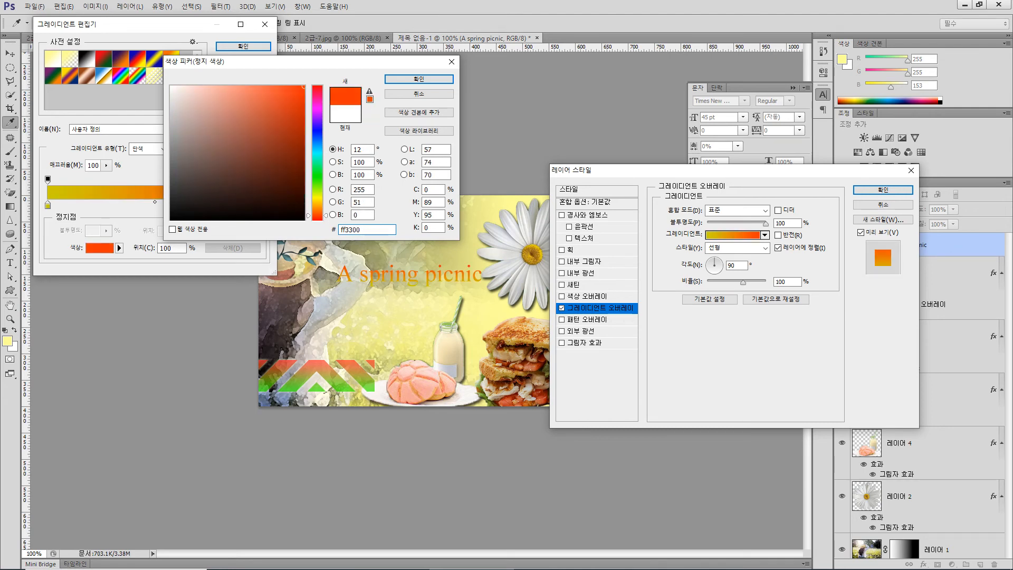
{"action": "key", "text": "Return"}
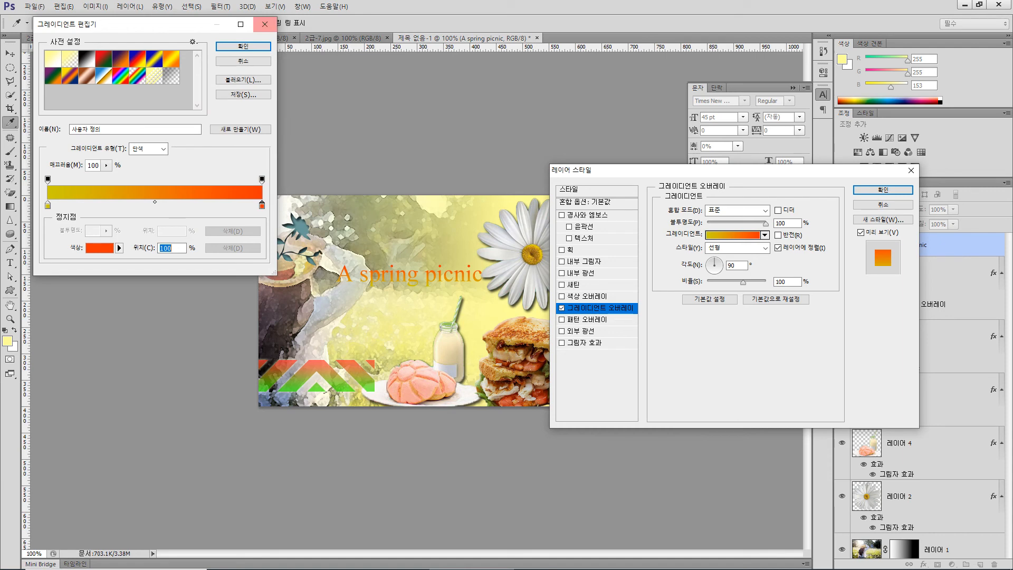
{"action": "key", "text": "Return"}
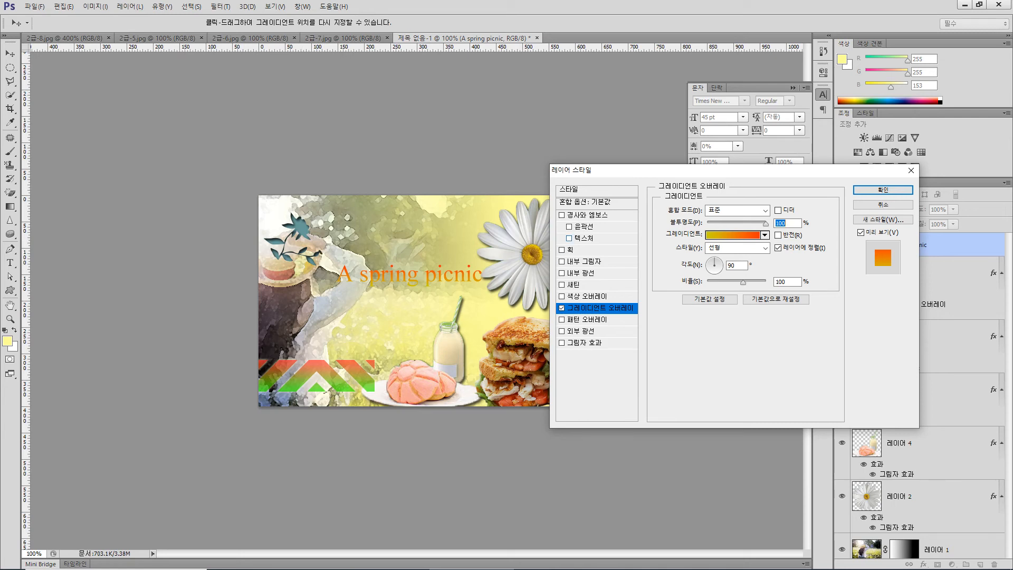
Add a 5 px white outside stroke to the "A spring picnic" text and apply the layer style
{"action": "left_click", "coordinate": [570, 250]}
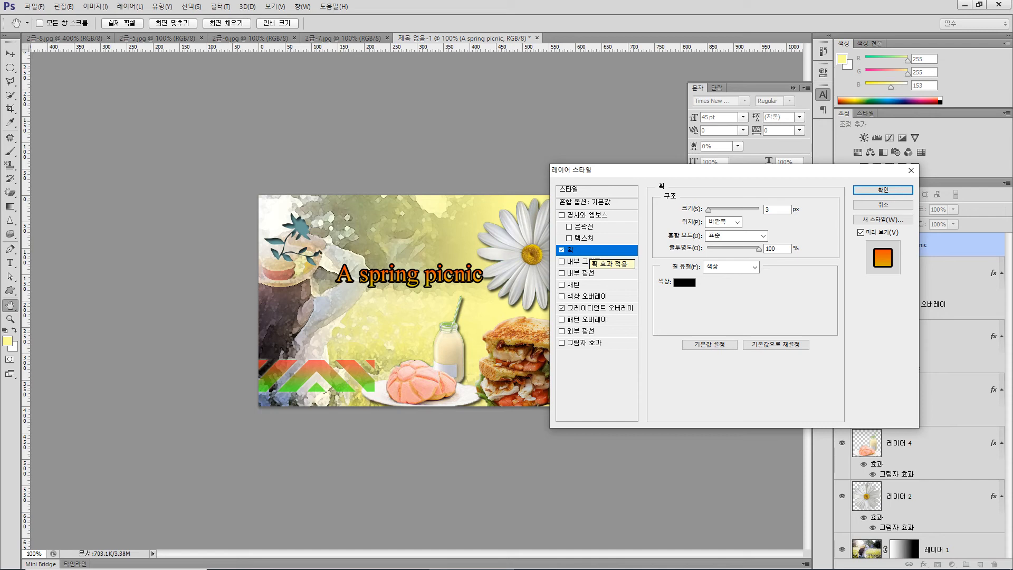
{"action": "double_click", "coordinate": [768, 209]}
{"action": "key", "text": "Up"}
{"action": "key", "text": "Up"}
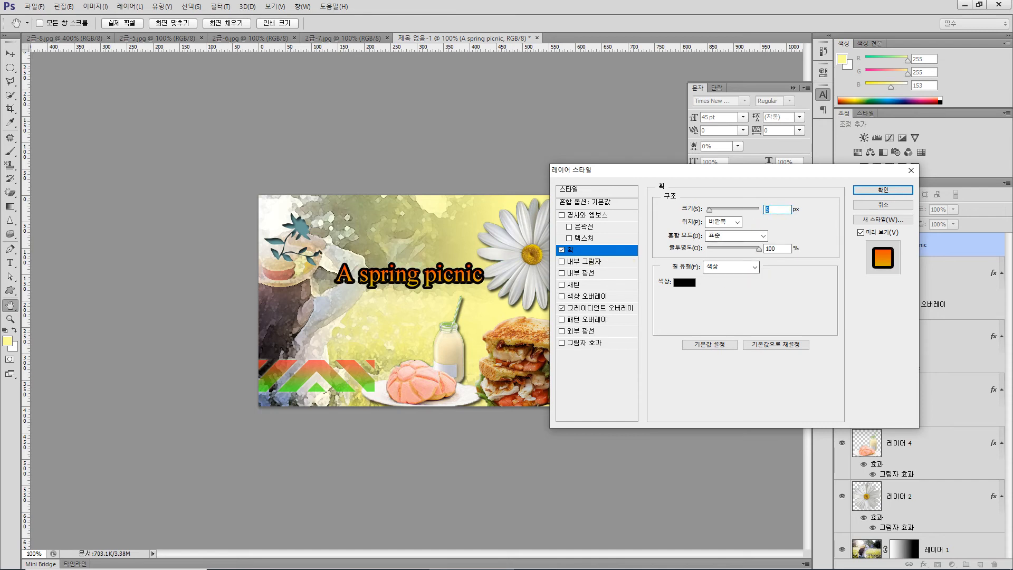
{"action": "left_click", "coordinate": [684, 282]}
{"action": "left_click", "coordinate": [171, 86]}
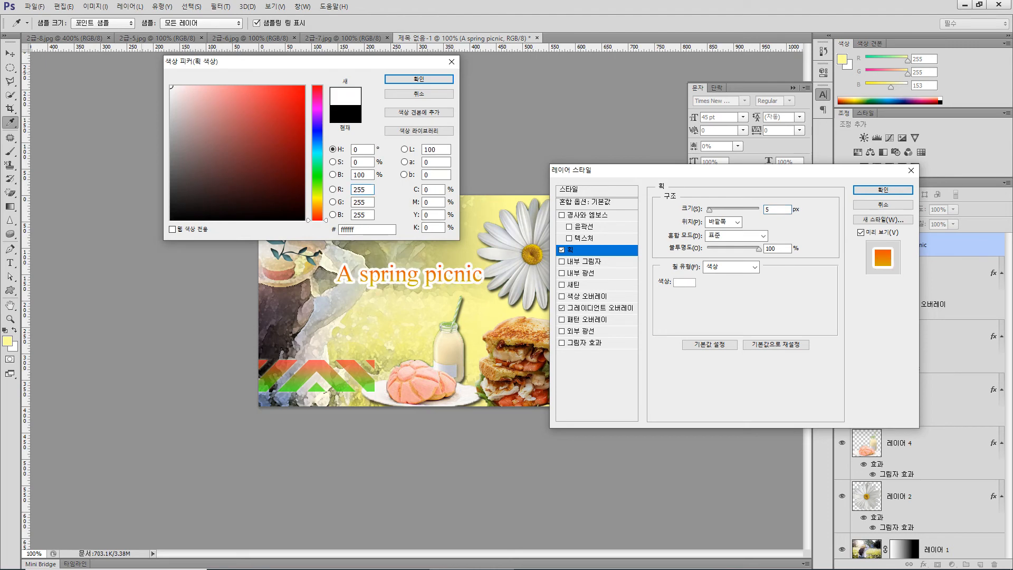
{"action": "key", "text": "Return"}
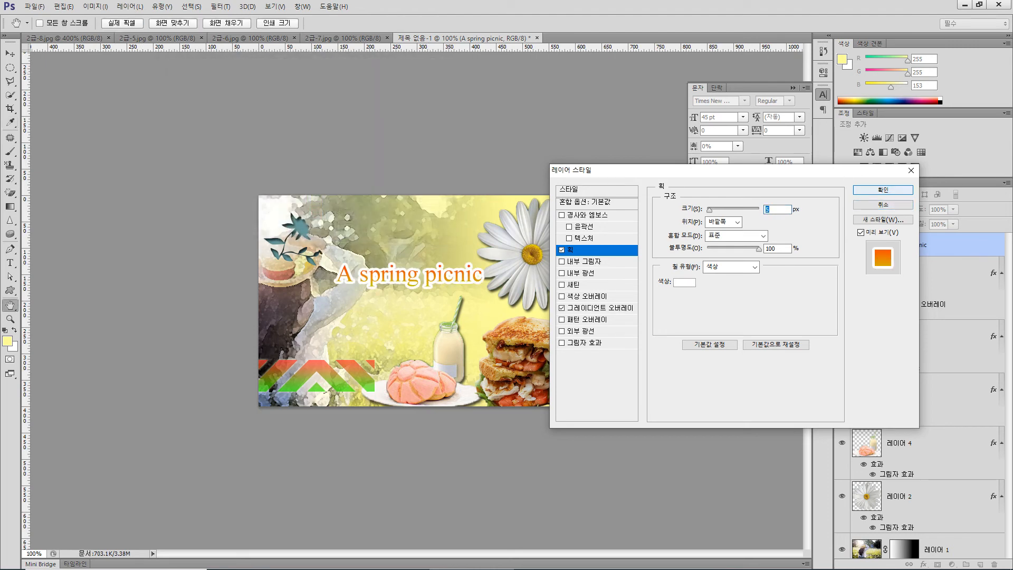
{"action": "key", "text": "Return"}
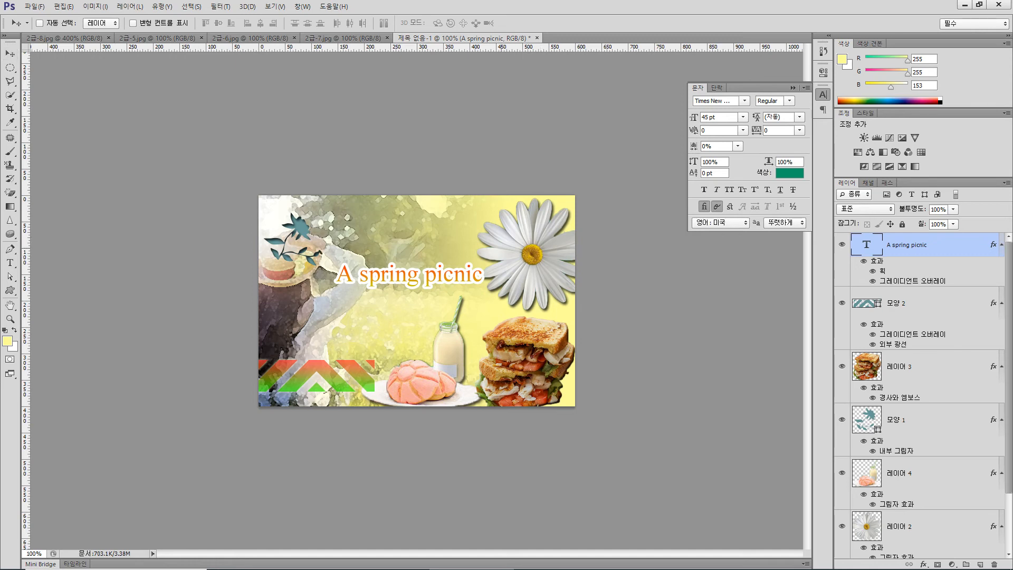
Warp the "A spring picnic" text with the 돌출 (Bulge) style at a 50% bend
{"action": "key", "text": "ctrl+t"}
{"action": "left_click", "coordinate": [498, 24]}
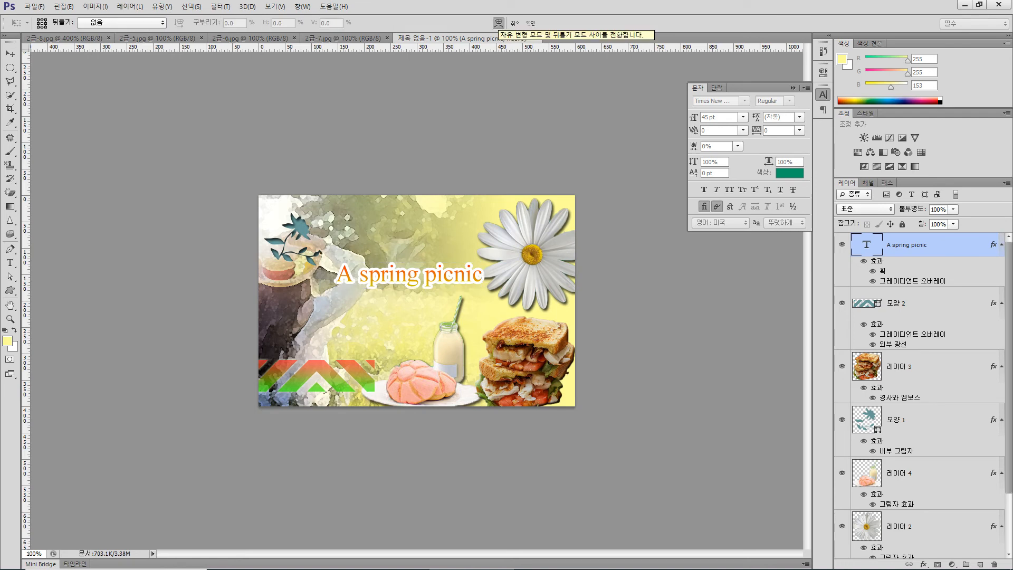
{"action": "left_click", "coordinate": [121, 22]}
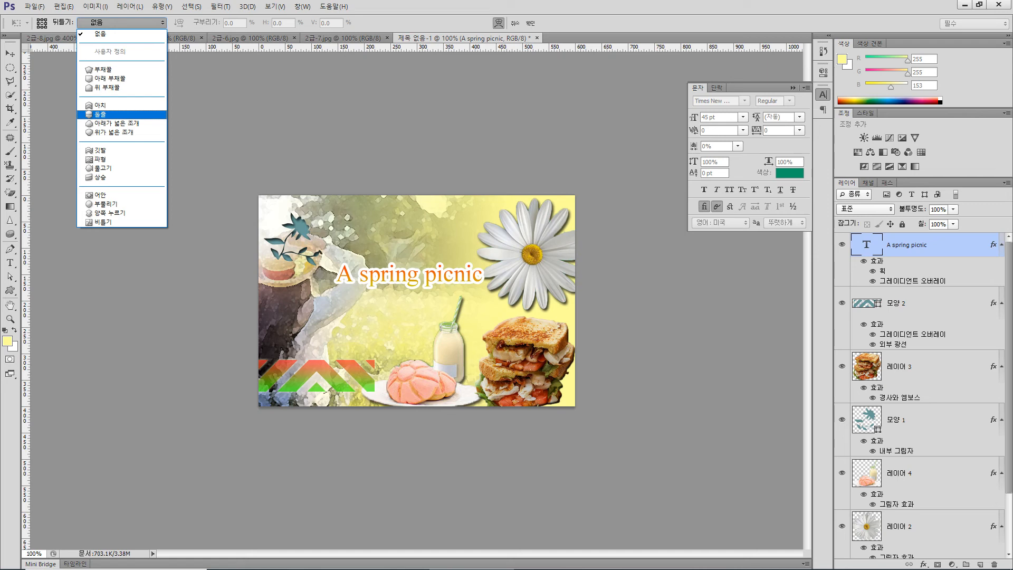
{"action": "left_click", "coordinate": [101, 114]}
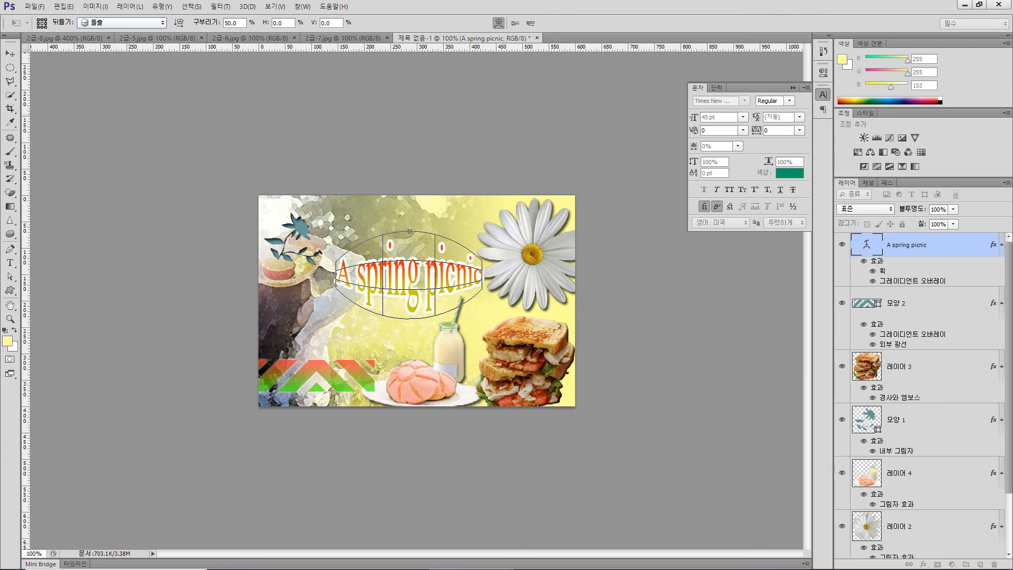
{"action": "key", "text": "Return"}
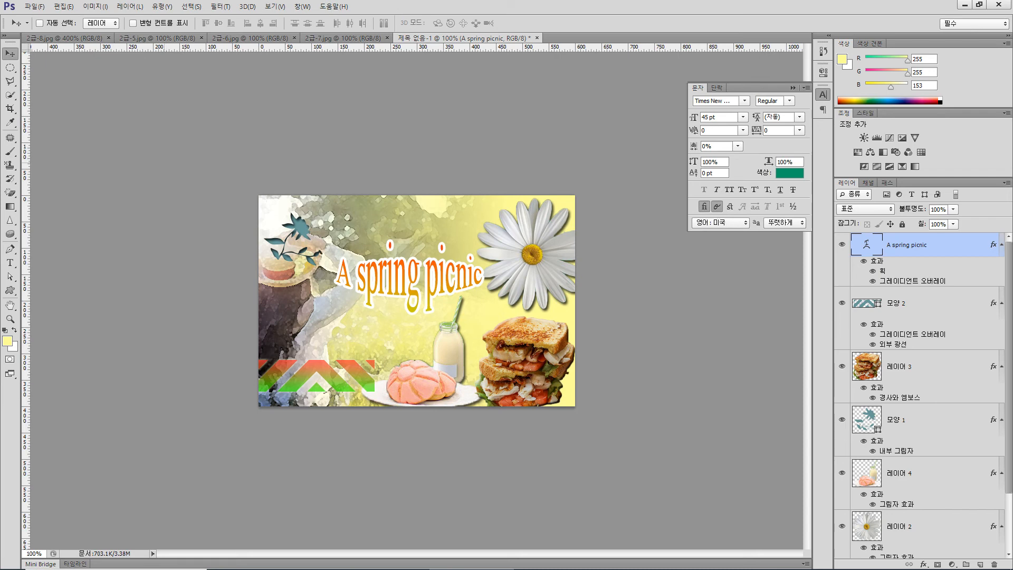
Move the warped title up between the blue flower and the daisy, with a vertical guide at the daisy's left edge
{"action": "left_click_drag", "start_coordinate": [373, 283], "coordinate": [357, 266]}
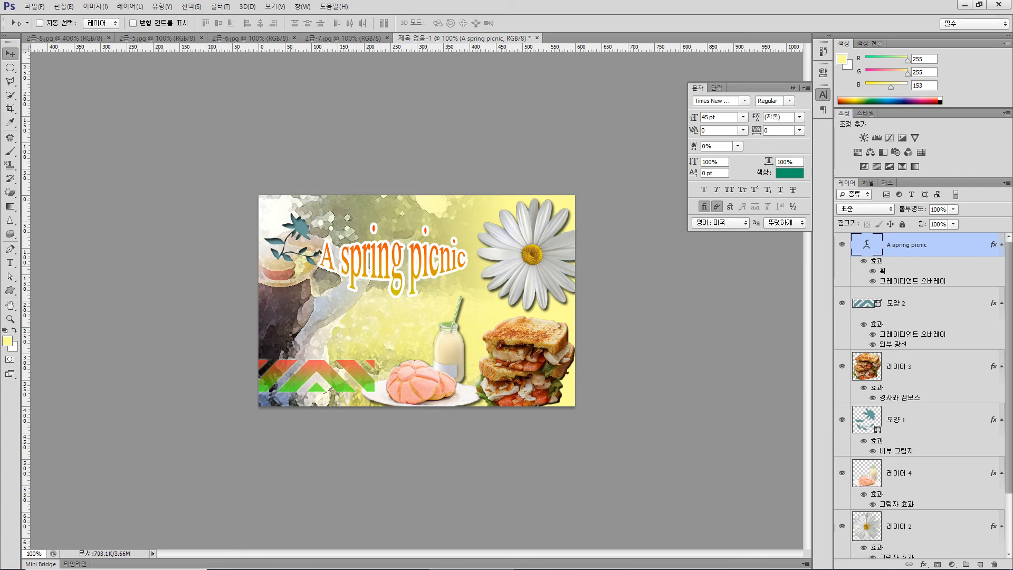
{"action": "left_click_drag", "start_coordinate": [25, 267], "coordinate": [459, 249]}
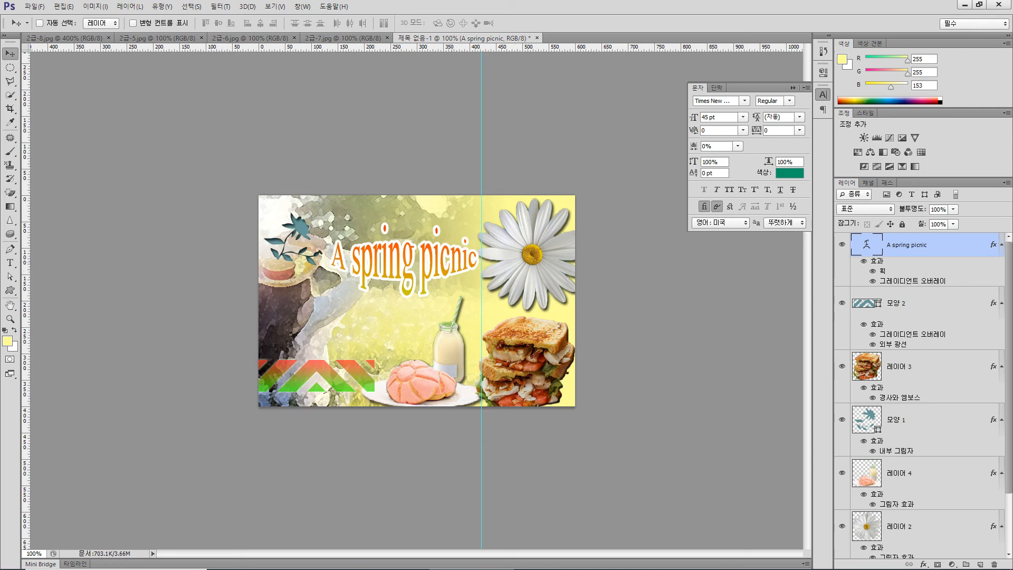
{"action": "key", "text": "Left"}
{"action": "key", "text": "Left"}
{"action": "key", "text": "Left"}
{"action": "key", "text": "Left"}
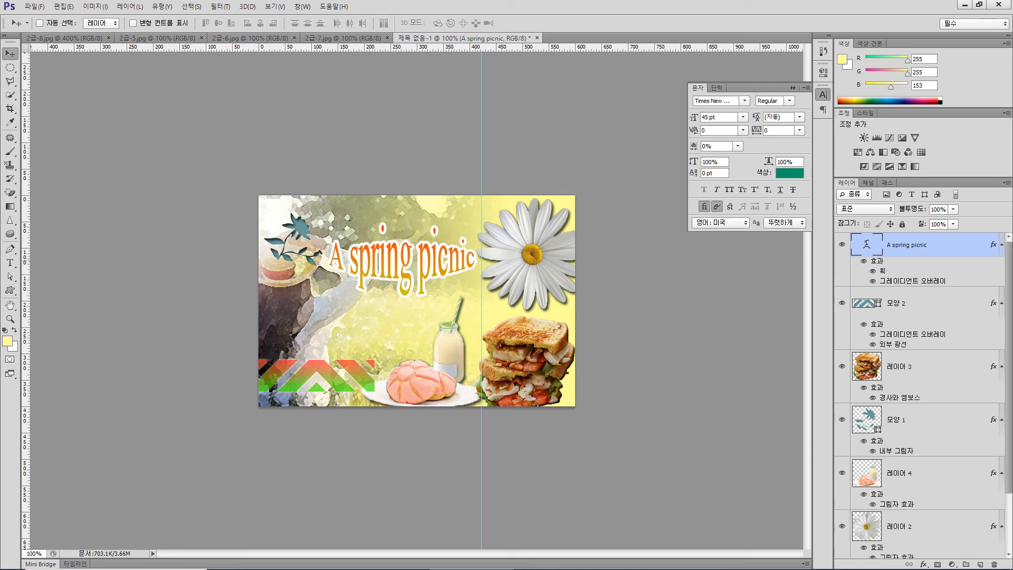
Scale the daisy down slightly so that its petals stay to the right of the vertical guide
{"action": "left_click", "coordinate": [535, 254], "text": "ctrl"}
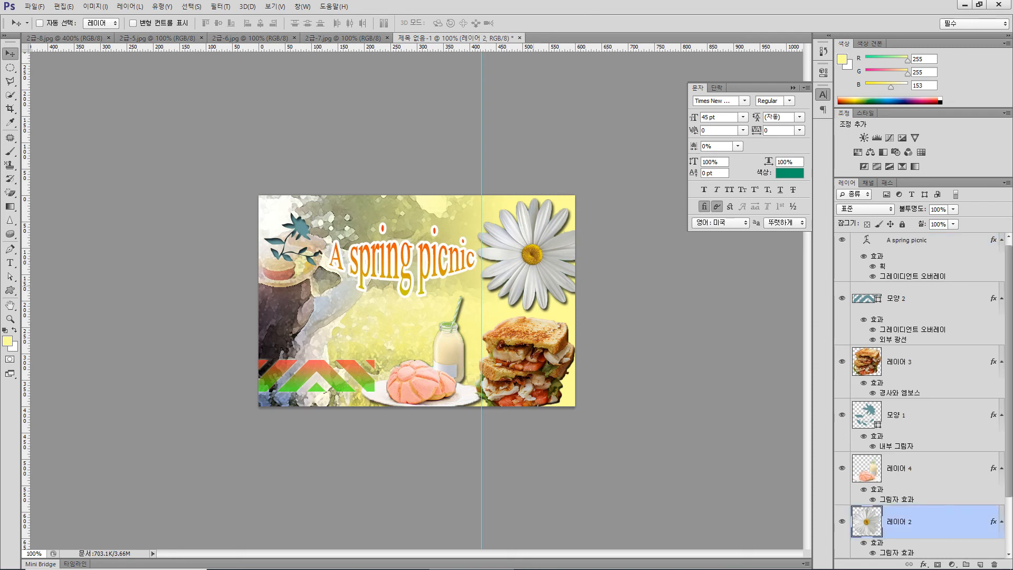
{"action": "key", "text": "ctrl+t"}
{"action": "left_click_drag", "start_coordinate": [476, 309], "coordinate": [481, 306]}
{"action": "key", "text": "Return"}
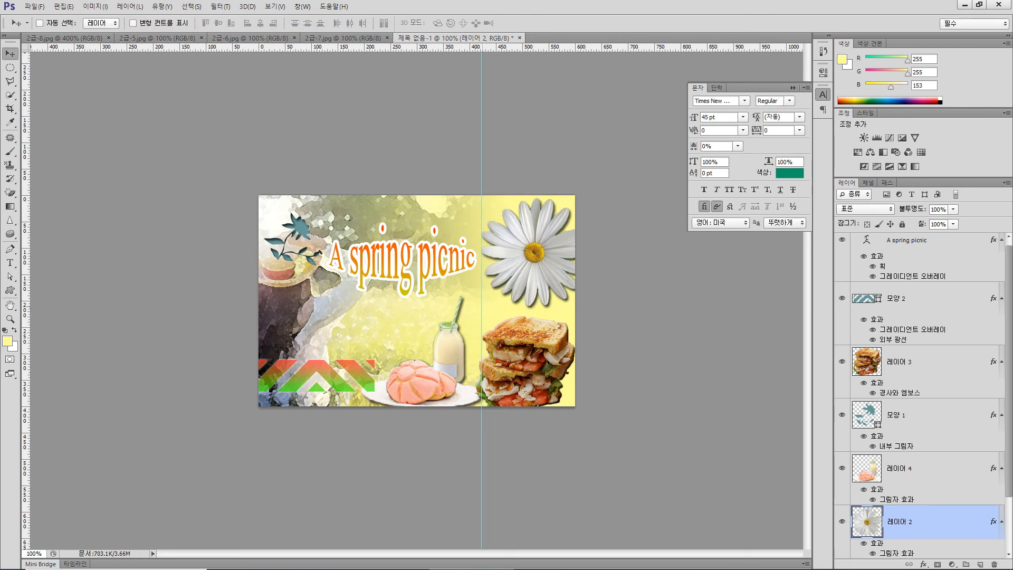
Nudge the "A spring picnic" title right to meet the vertical guide, and remove the guide
{"action": "left_click", "coordinate": [378, 269], "text": "ctrl"}
{"action": "key", "text": "Right"}
{"action": "key", "text": "Right"}
{"action": "key", "text": "Right"}
{"action": "key", "text": "Right"}
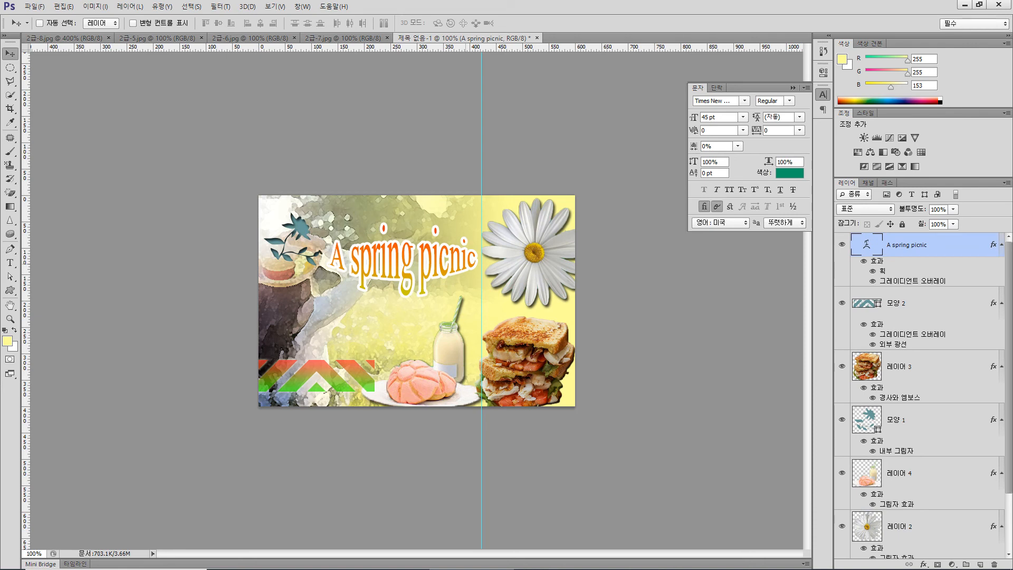
{"action": "key", "text": "Right"}
{"action": "key", "text": "Right"}
{"action": "key", "text": "Right"}
{"action": "key", "text": "Right"}
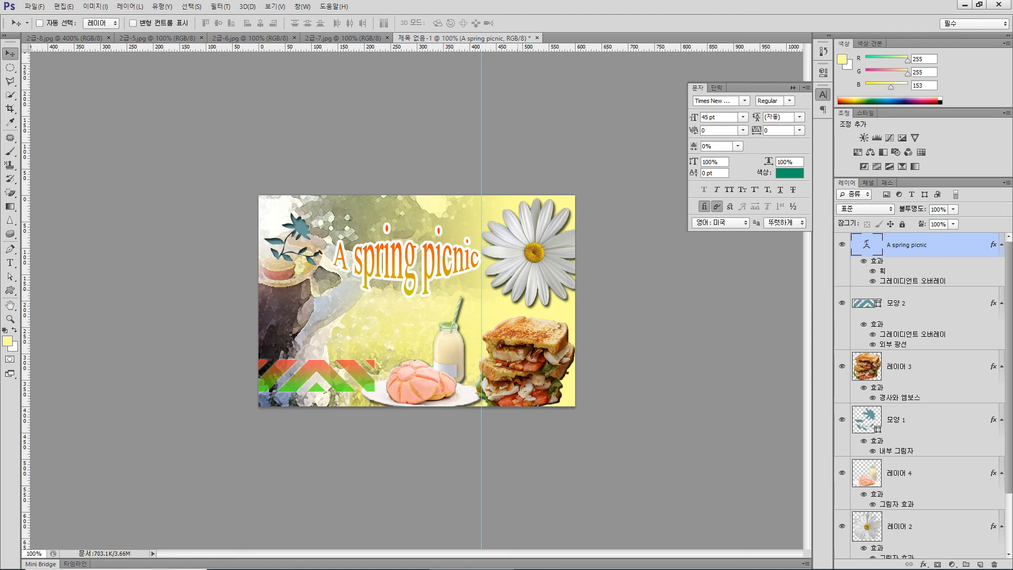
{"action": "left_click_drag", "start_coordinate": [443, 46], "coordinate": [417, 47]}
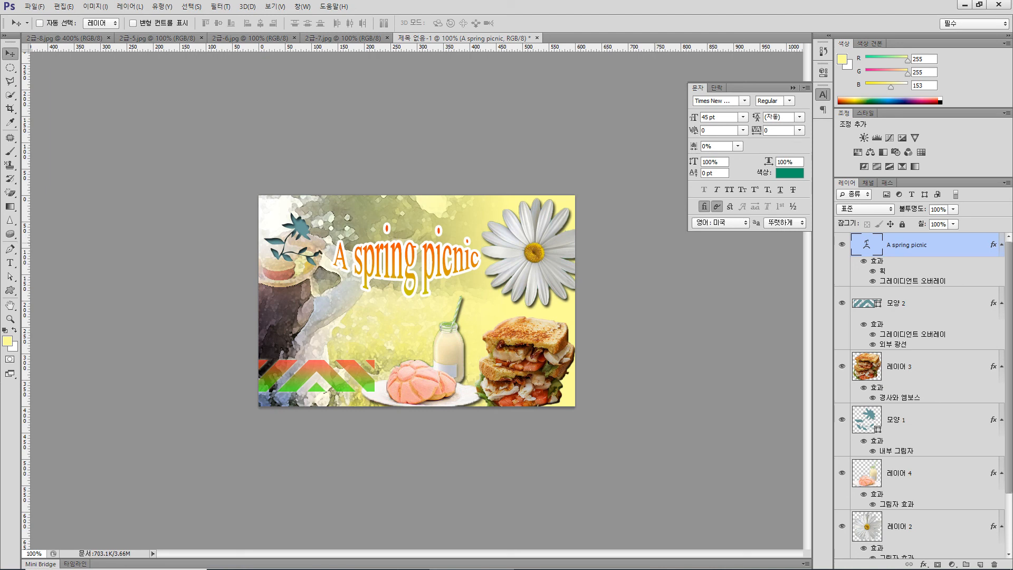
Add the text "봄 소풍 가는 날" below the title, beside the milk bottle
{"action": "key", "text": "t"}
{"action": "left_click", "coordinate": [368, 328]}
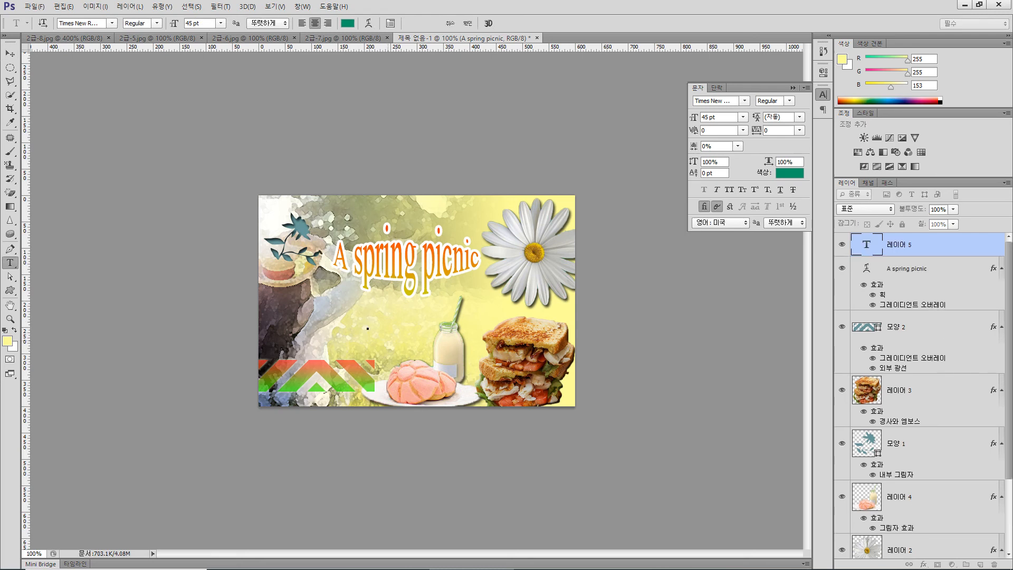
{"action": "type", "text": "봄   소풍  간"}
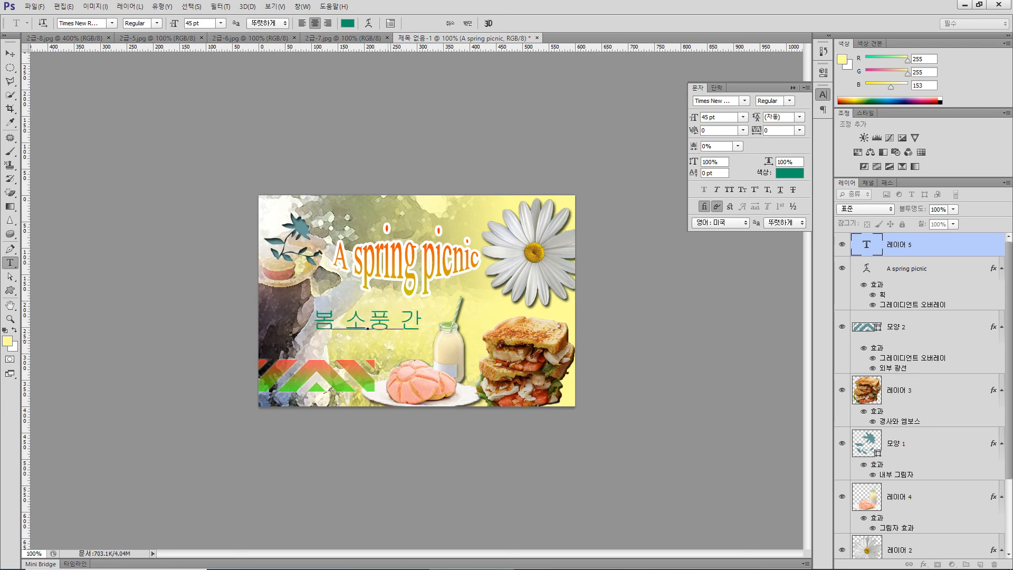
{"action": "type", "text": "는 ㄴ"}
{"action": "type", "text": "날"}
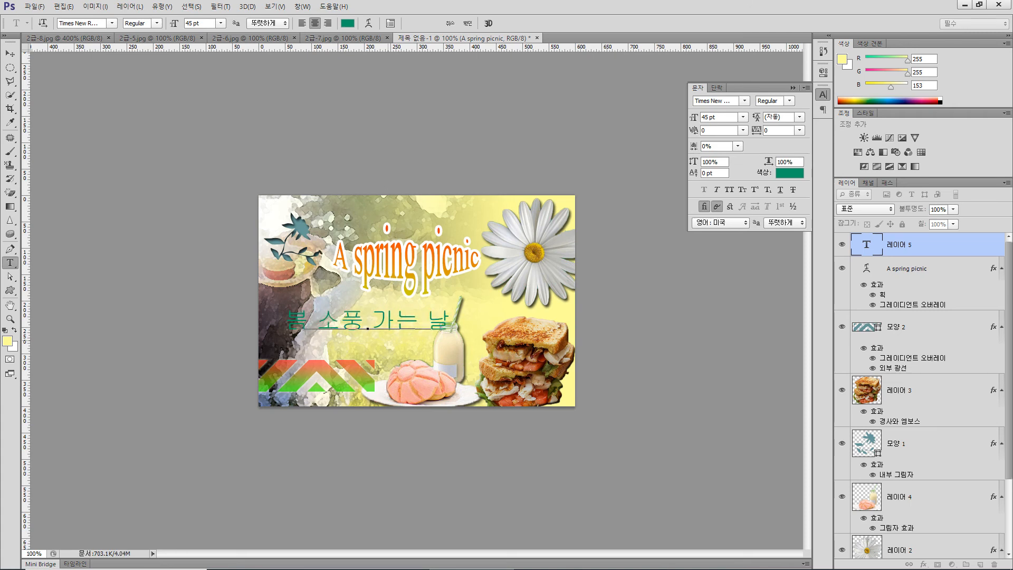
{"action": "left_click", "coordinate": [10, 54]}
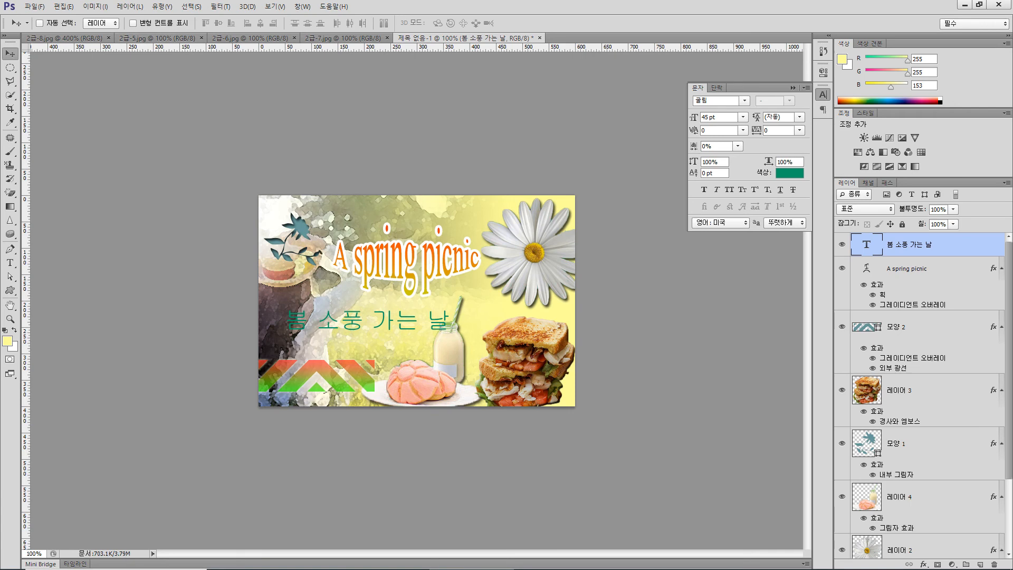
Set the "봄 소풍 가는 날" text in the 바탕 font at 38 pt
{"action": "left_click", "coordinate": [744, 100]}
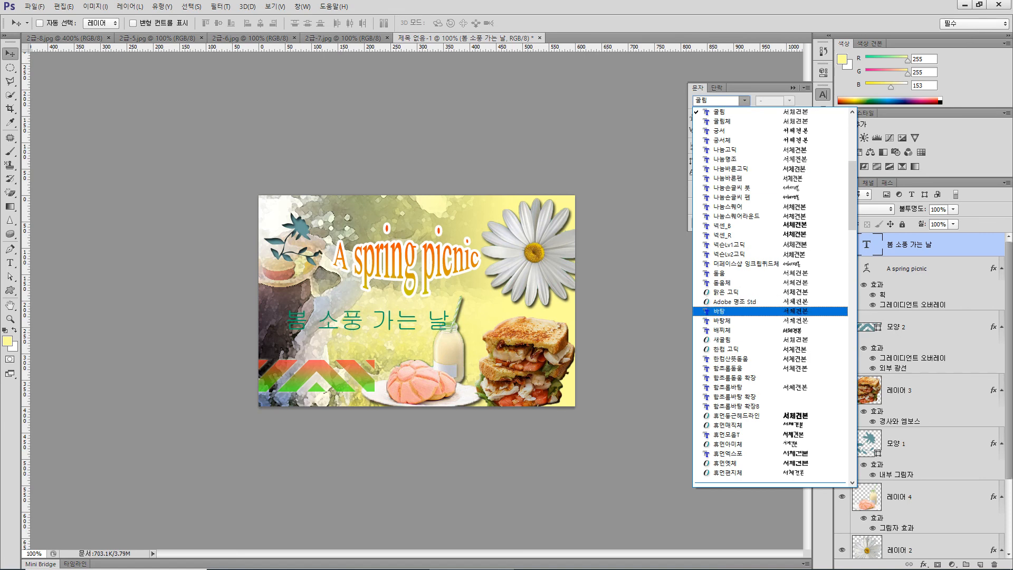
{"action": "left_click", "coordinate": [738, 311]}
{"action": "key", "text": "Tab"}
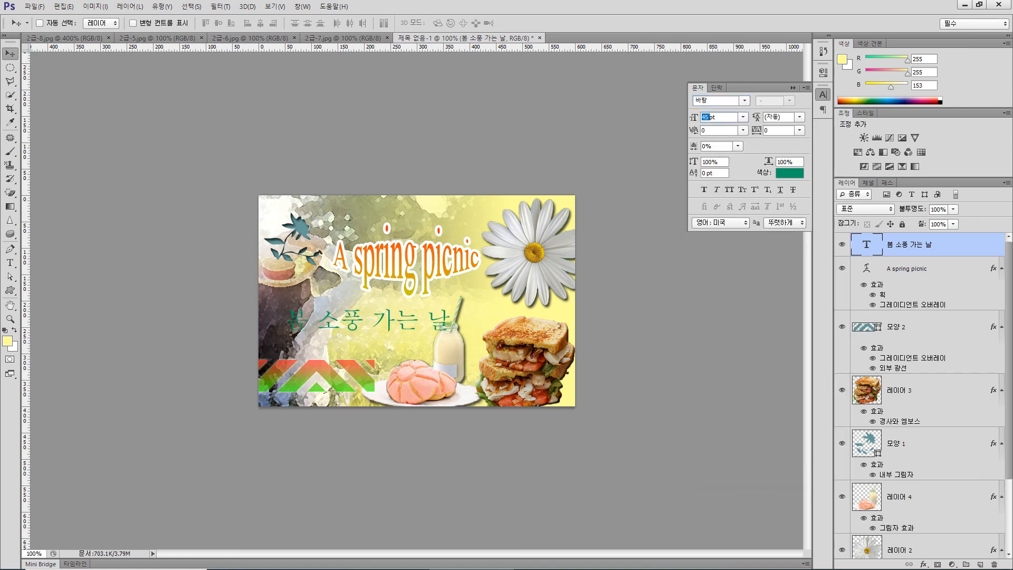
{"action": "type", "text": "38"}
{"action": "key", "text": "Return"}
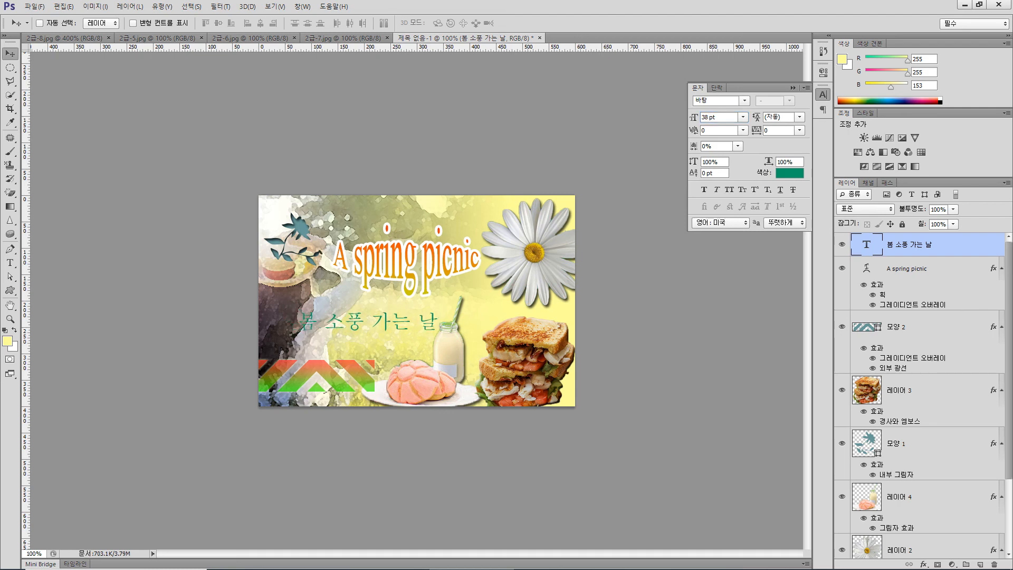
Change the colour of the Korean text to pale yellow #ffff99
{"action": "left_click", "coordinate": [790, 173]}
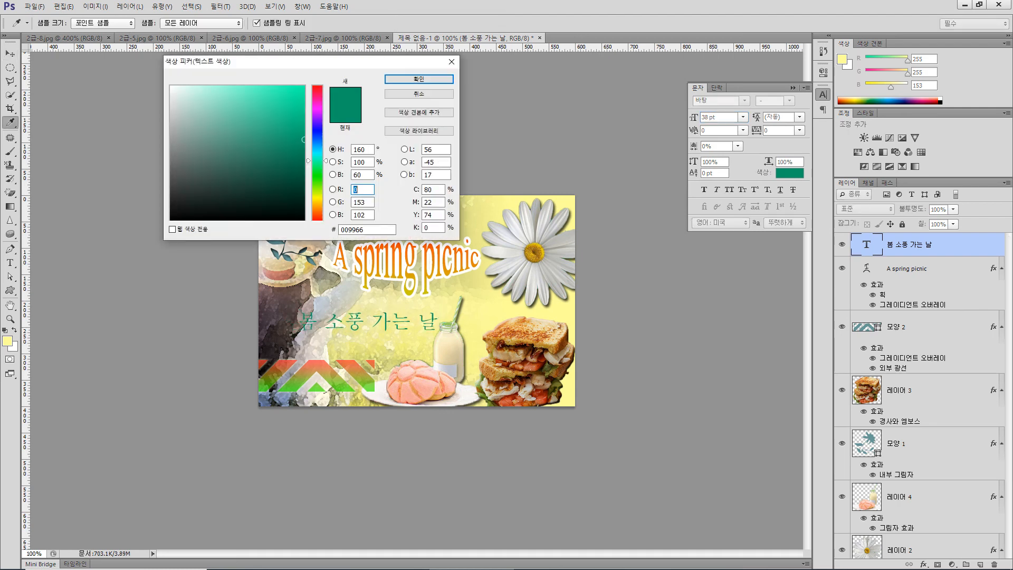
{"action": "double_click", "coordinate": [352, 230]}
{"action": "type", "text": "0"}
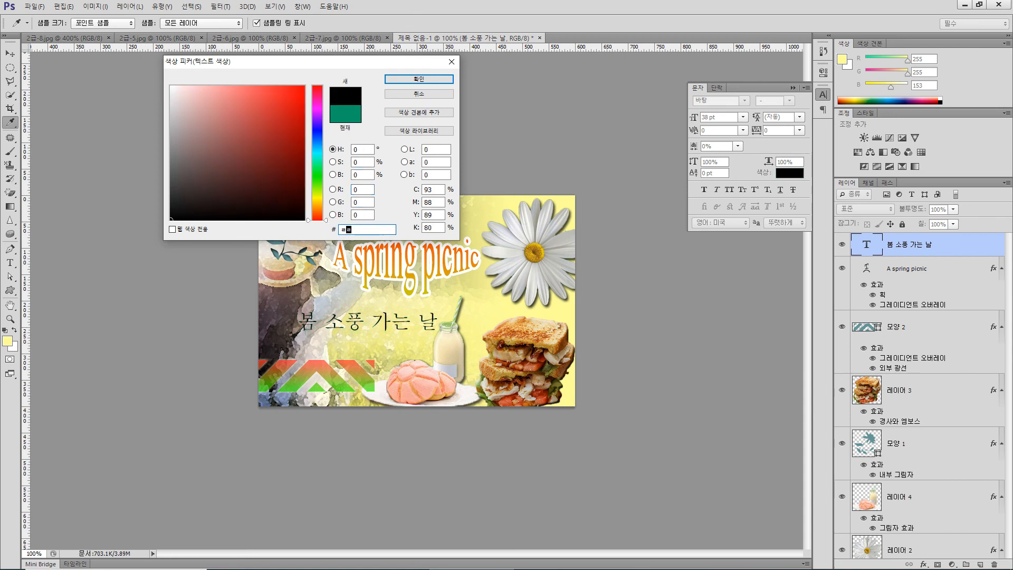
{"action": "key", "text": "BackSpace"}
{"action": "type", "text": "f"}
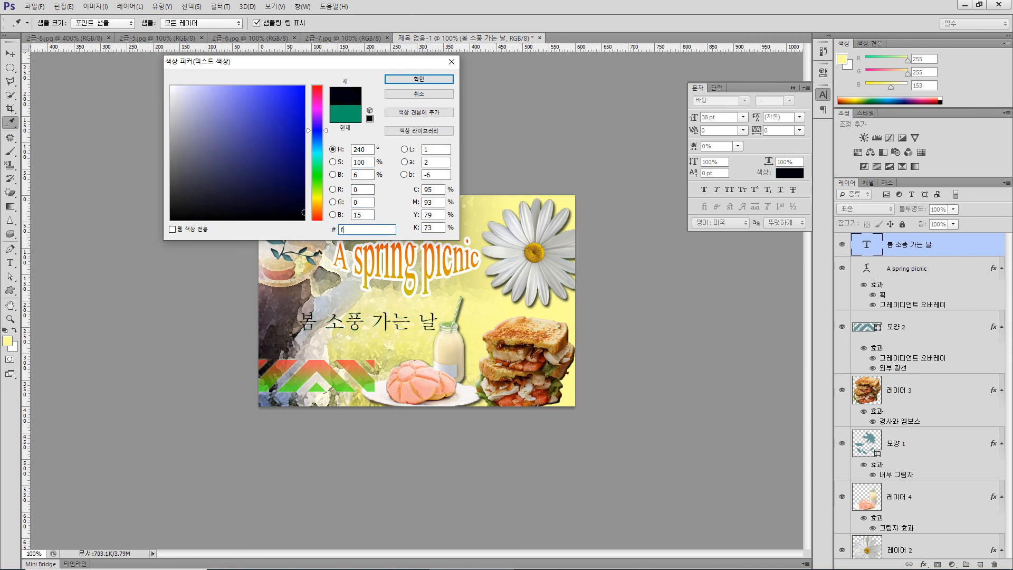
{"action": "type", "text": "ffff"}
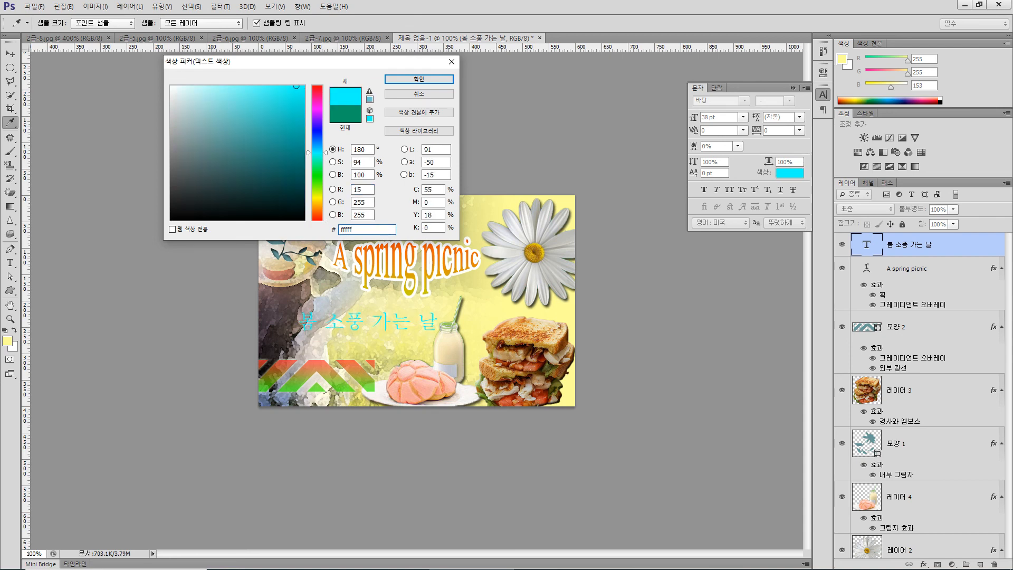
{"action": "key", "text": "BackSpace"}
{"action": "type", "text": "99"}
{"action": "key", "text": "Return"}
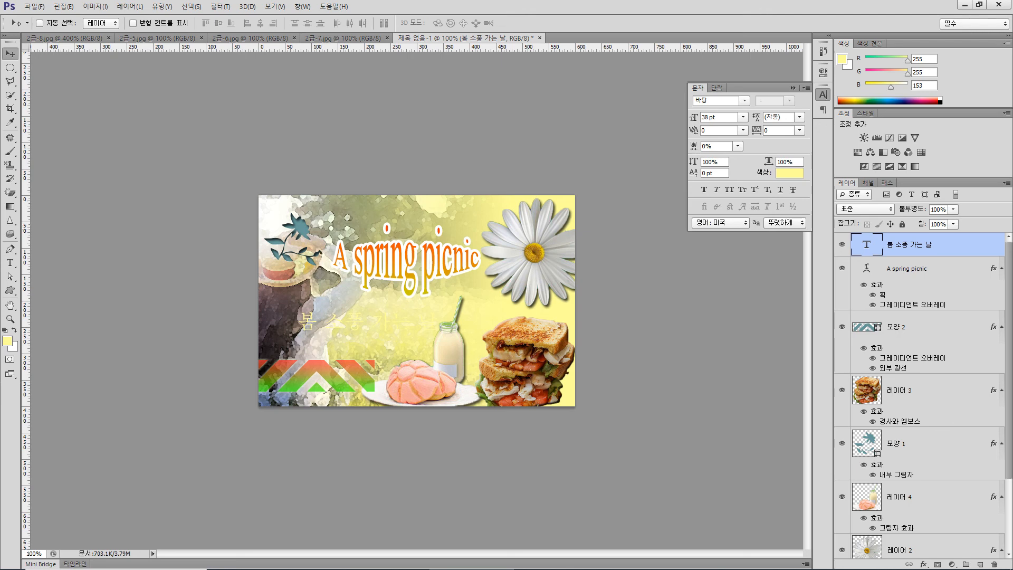
Give the Korean text a default drop shadow and a 2 px stroke coloured #cc6699
{"action": "left_click", "coordinate": [923, 563]}
{"action": "left_click", "coordinate": [923, 552]}
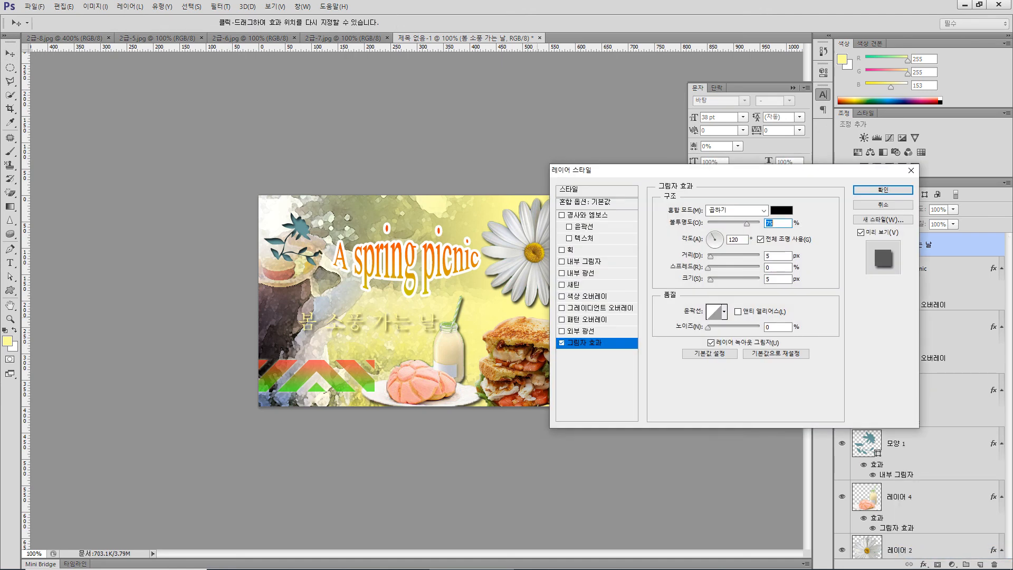
{"action": "left_click", "coordinate": [569, 249]}
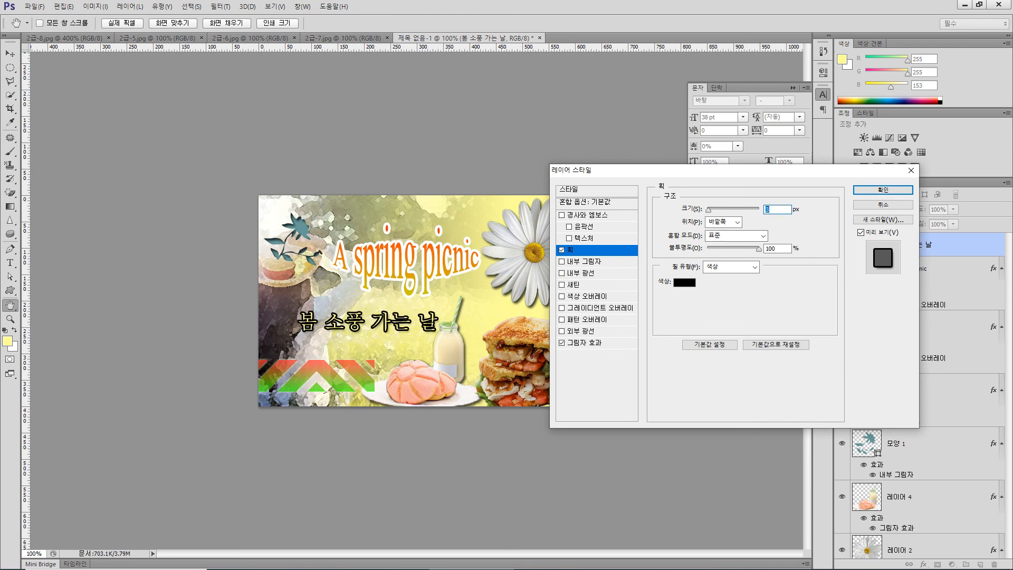
{"action": "type", "text": "2"}
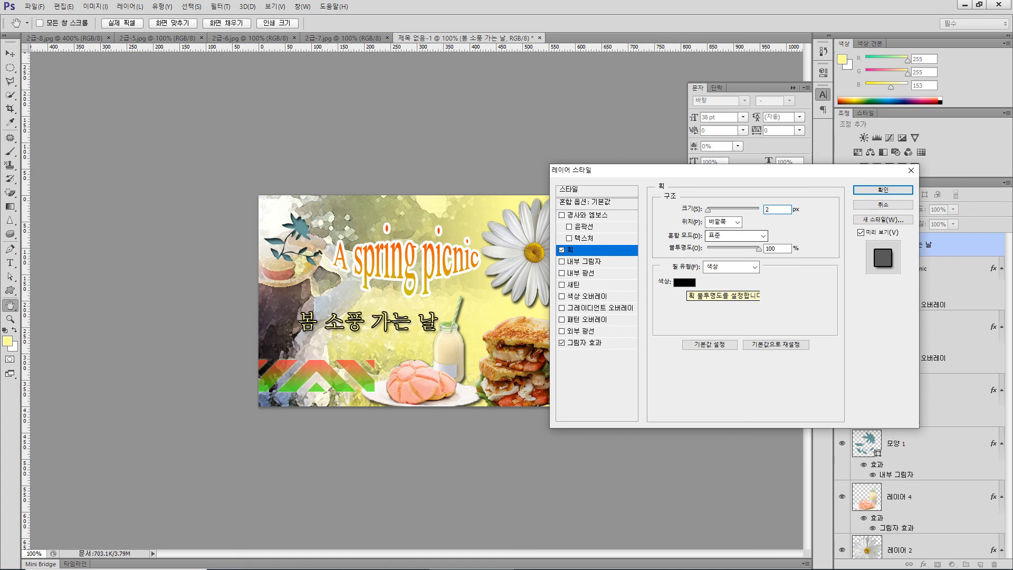
{"action": "left_click", "coordinate": [684, 282]}
{"action": "double_click", "coordinate": [353, 229]}
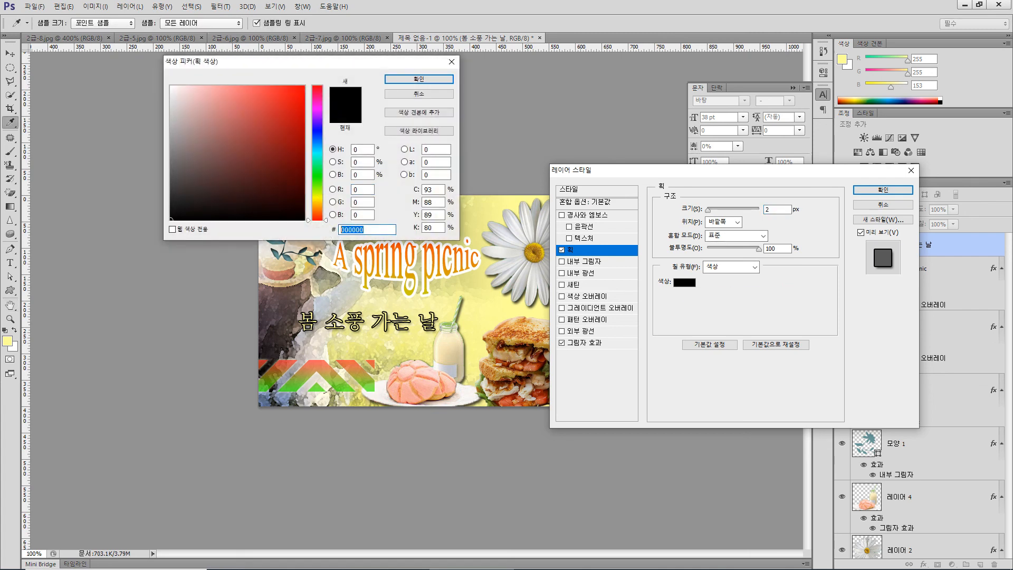
{"action": "type", "text": "cc6699"}
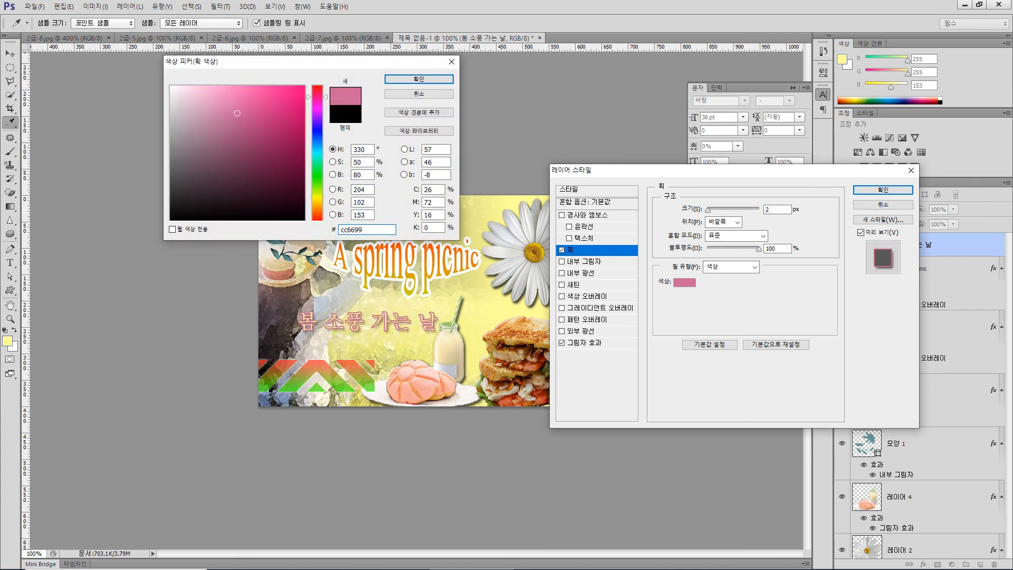
{"action": "key", "text": "Return"}
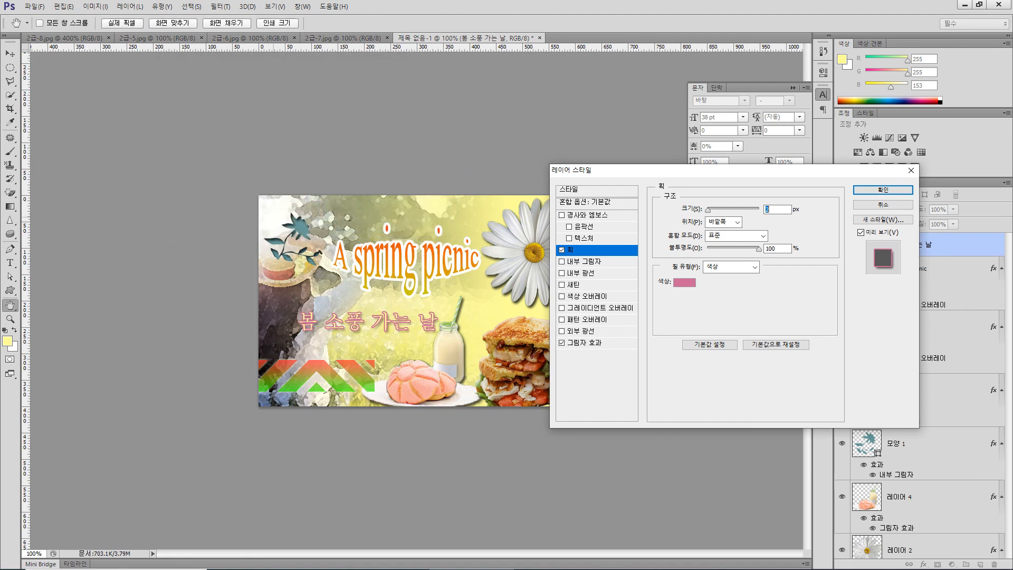
{"action": "key", "text": "Return"}
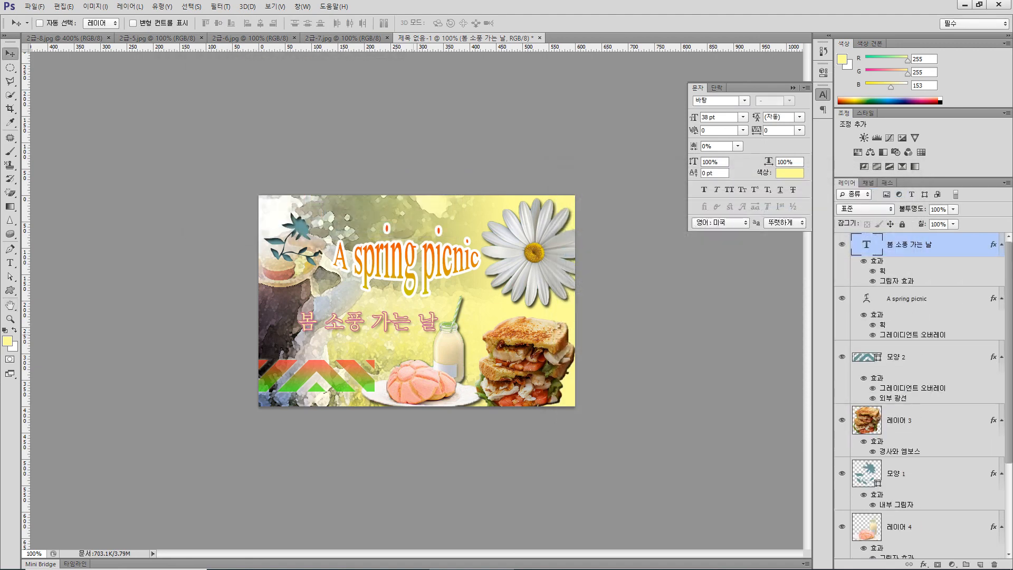
Move the Korean text up and right, centring it beneath the "A spring picnic" title, just above the milk bottle
{"action": "left_click_drag", "start_coordinate": [408, 303], "coordinate": [448, 290]}
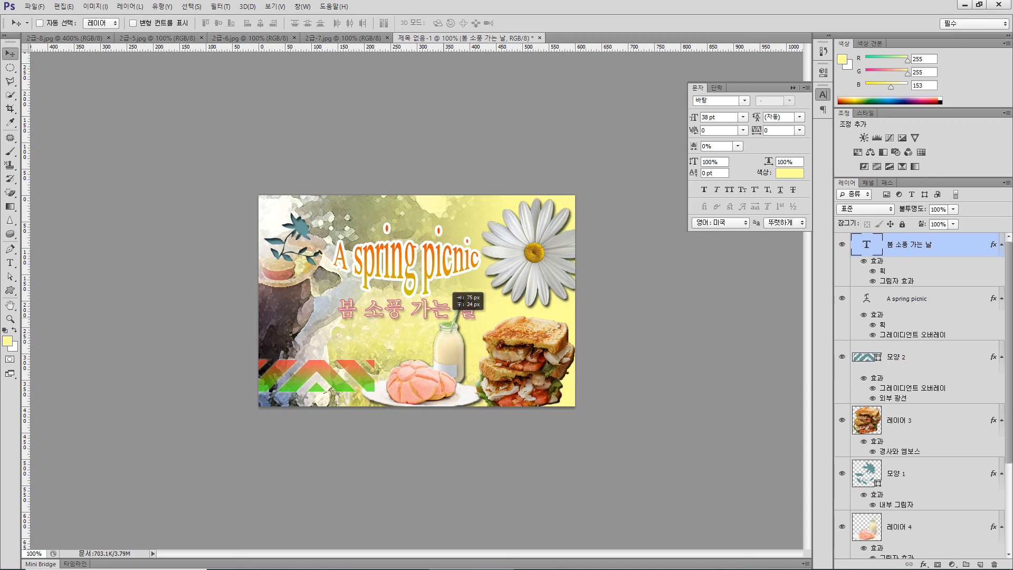
{"action": "left_click_drag", "start_coordinate": [447, 290], "coordinate": [450, 290]}
{"action": "key", "text": "Down"}
{"action": "key", "text": "Down"}
{"action": "key", "text": "Down"}
{"action": "key", "text": "Down"}
{"action": "key", "text": "Down"}
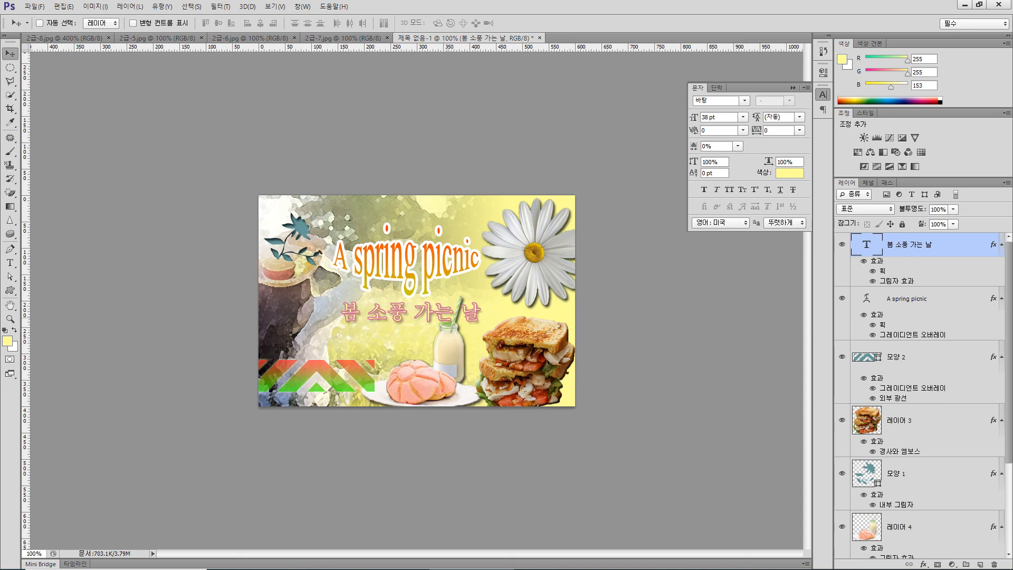
{"action": "key", "text": "Up"}
{"action": "key", "text": "Up"}
{"action": "key", "text": "Up"}
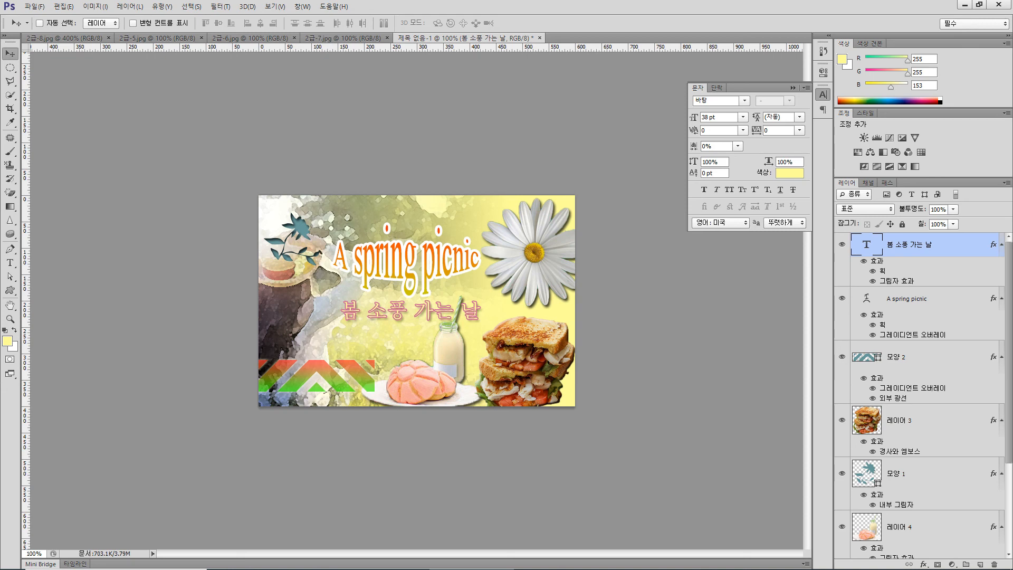
Export the composition for web as a quality 100 JPEG, replacing 수험번호-이름-3.jpg in the documents folder
{"action": "left_click", "coordinate": [35, 7]}
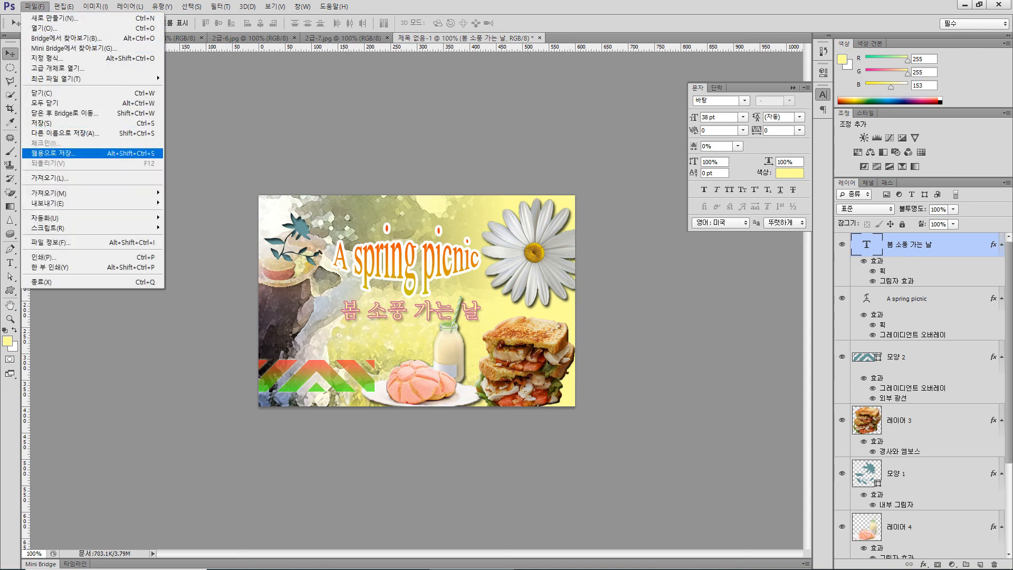
{"action": "left_click", "coordinate": [53, 153]}
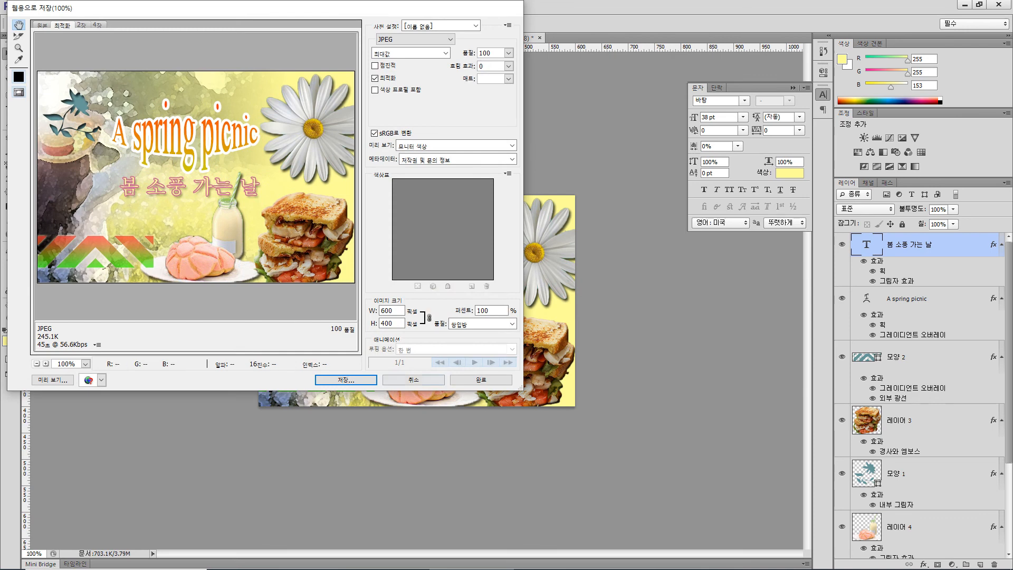
{"action": "left_click", "coordinate": [346, 379]}
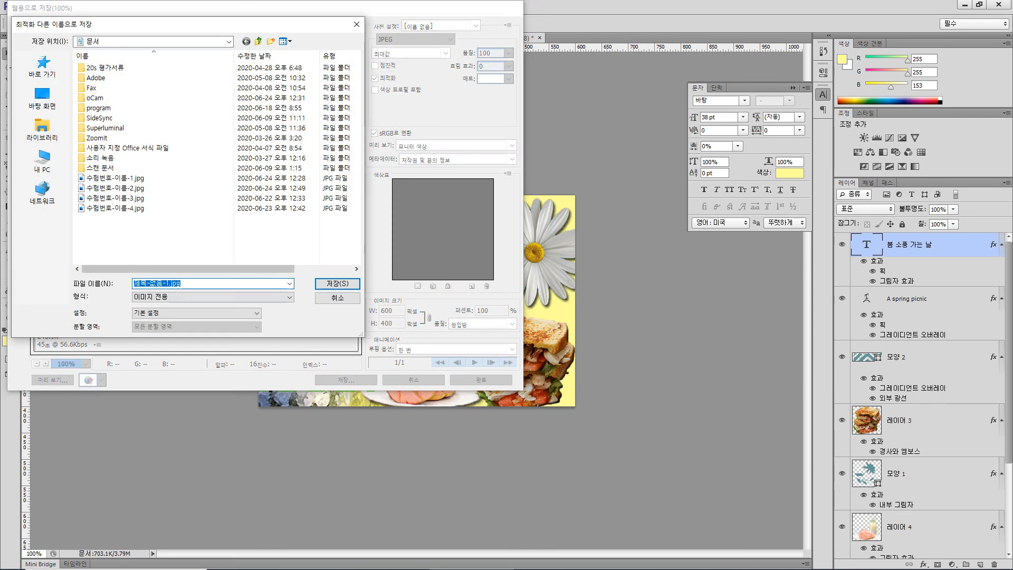
{"action": "left_click", "coordinate": [115, 198]}
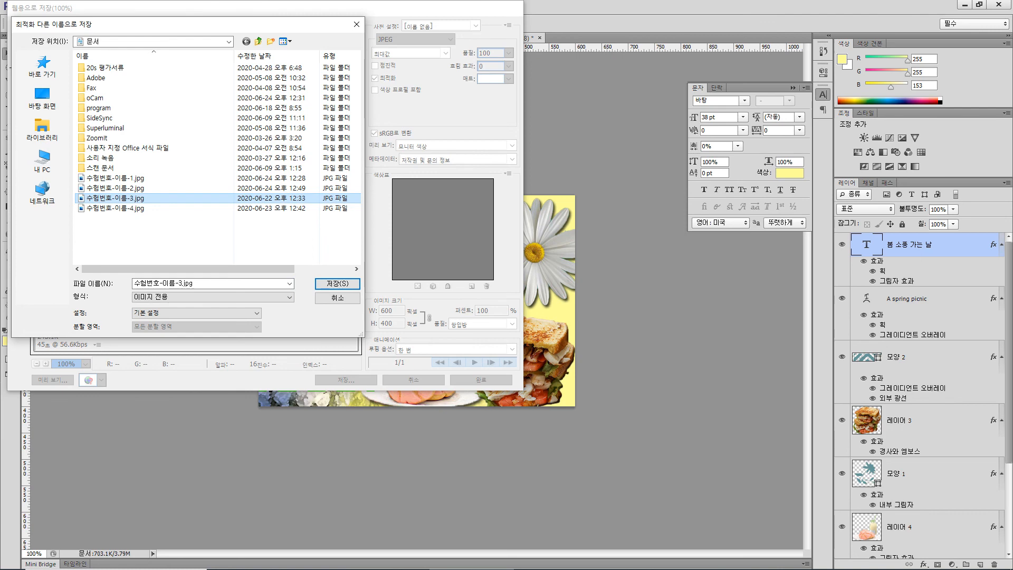
{"action": "left_click", "coordinate": [338, 284]}
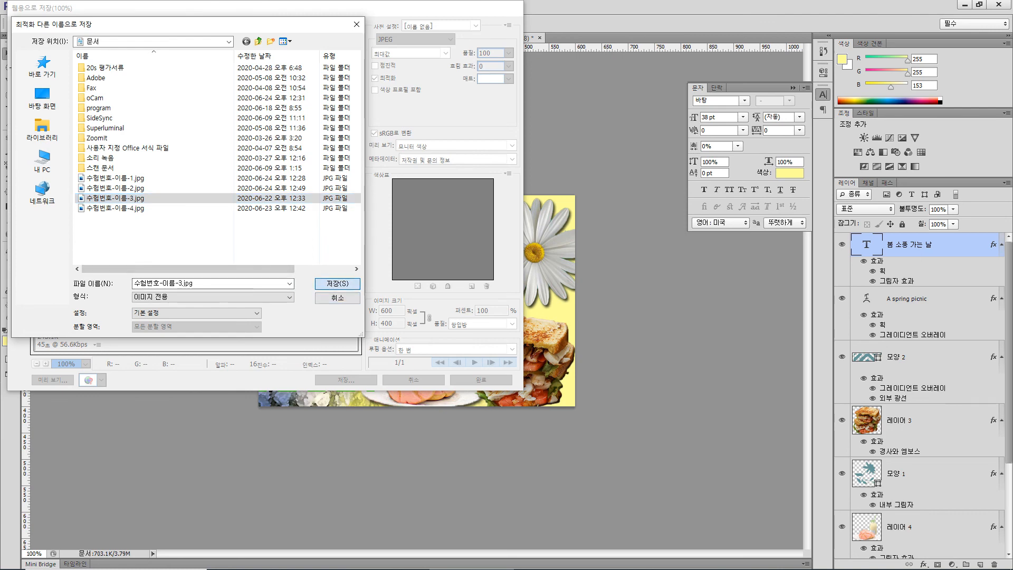
{"action": "left_click", "coordinate": [586, 278]}
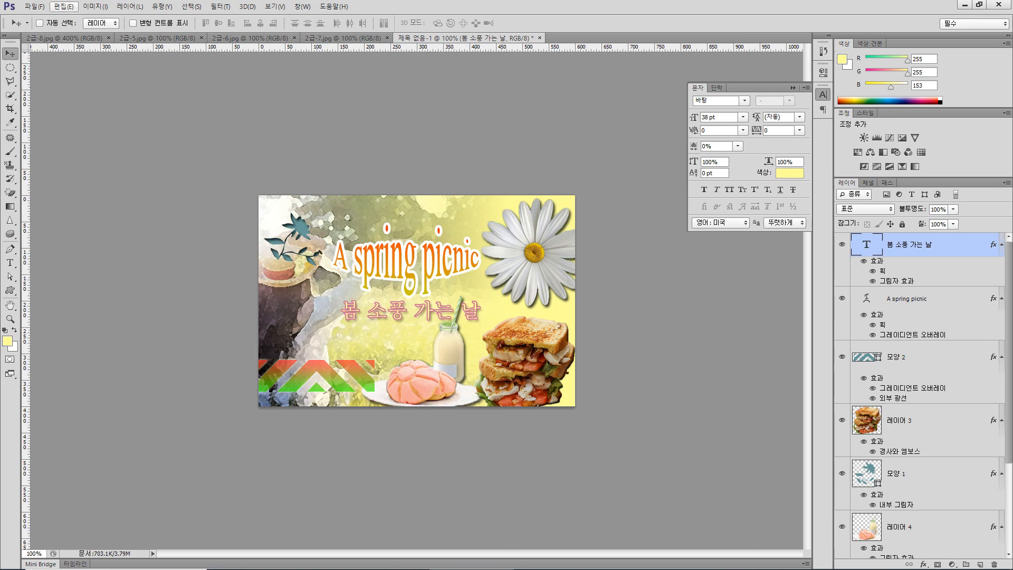
Resize the image to 60 × 40 pixels with proportions constrained and styles scaled
{"action": "left_click", "coordinate": [95, 7]}
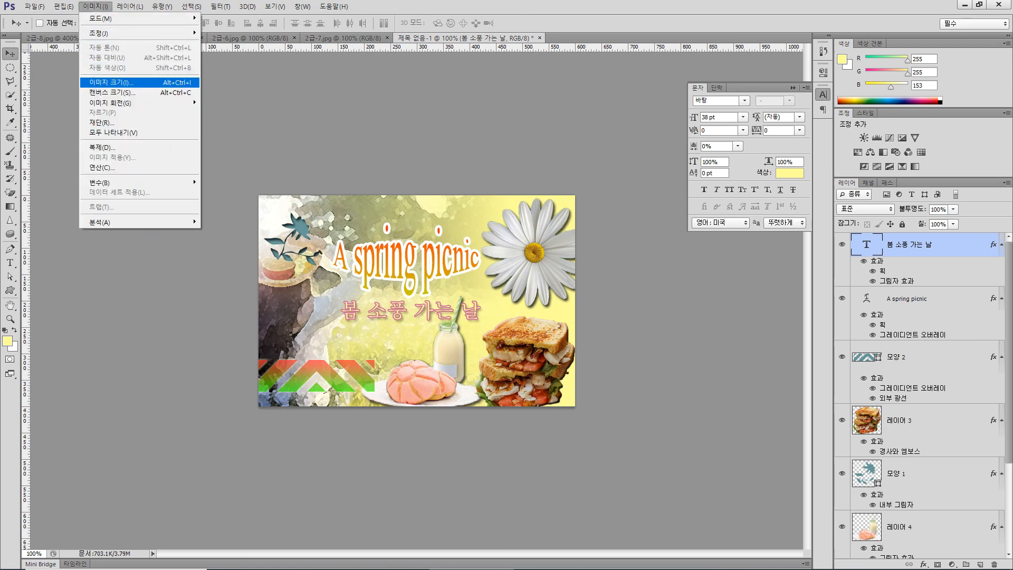
{"action": "left_click", "coordinate": [111, 82]}
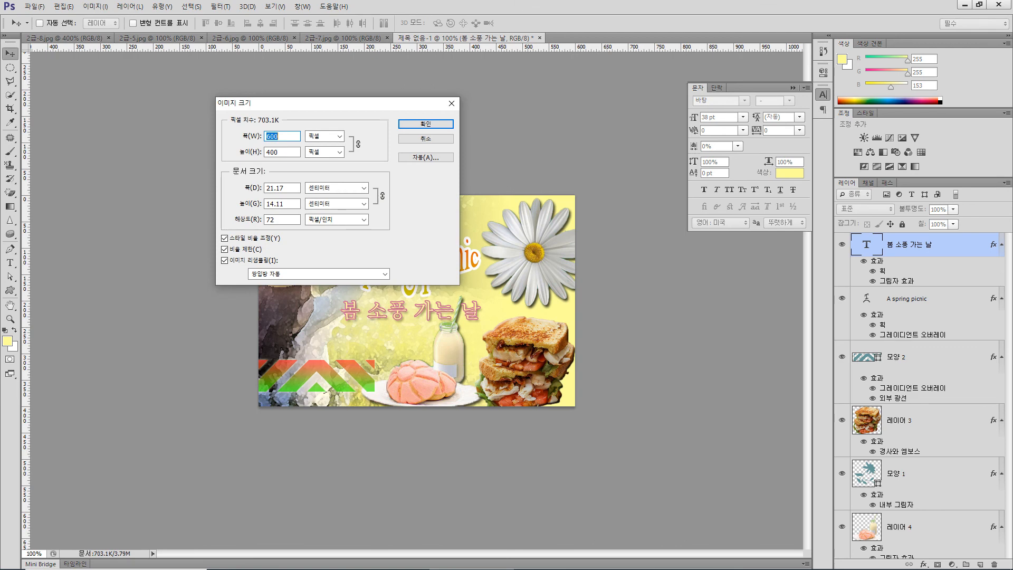
{"action": "type", "text": "60"}
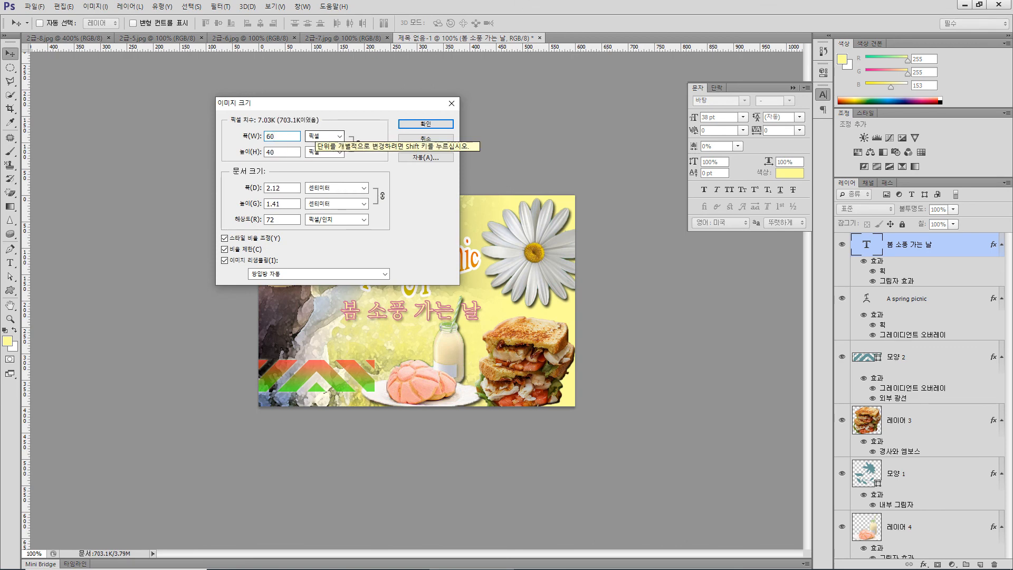
{"action": "key", "text": "Return"}
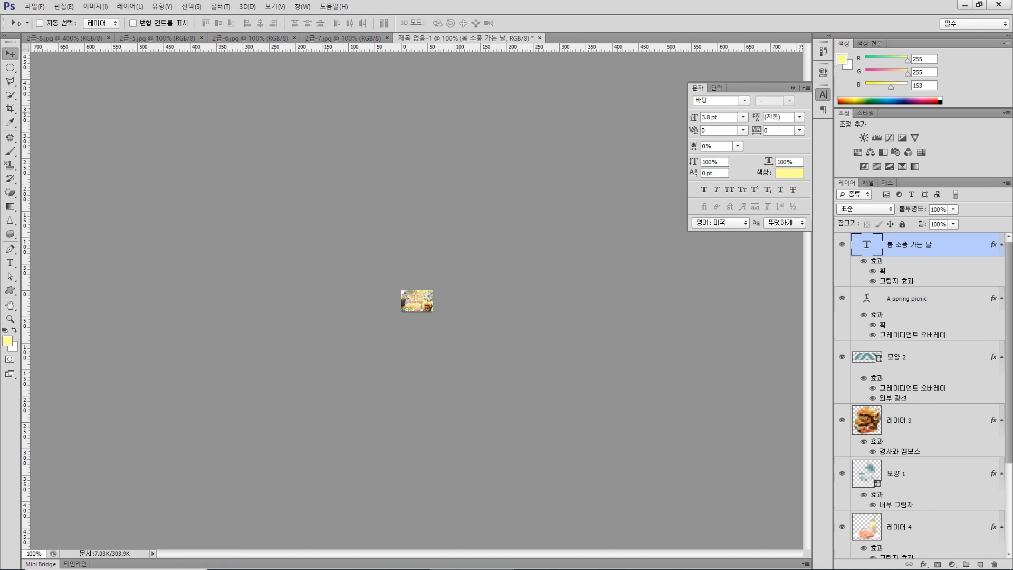
Save the reduced document with its layers in the documents folder, replacing 수험번호-이름-3.psd
{"action": "left_click", "coordinate": [33, 7]}
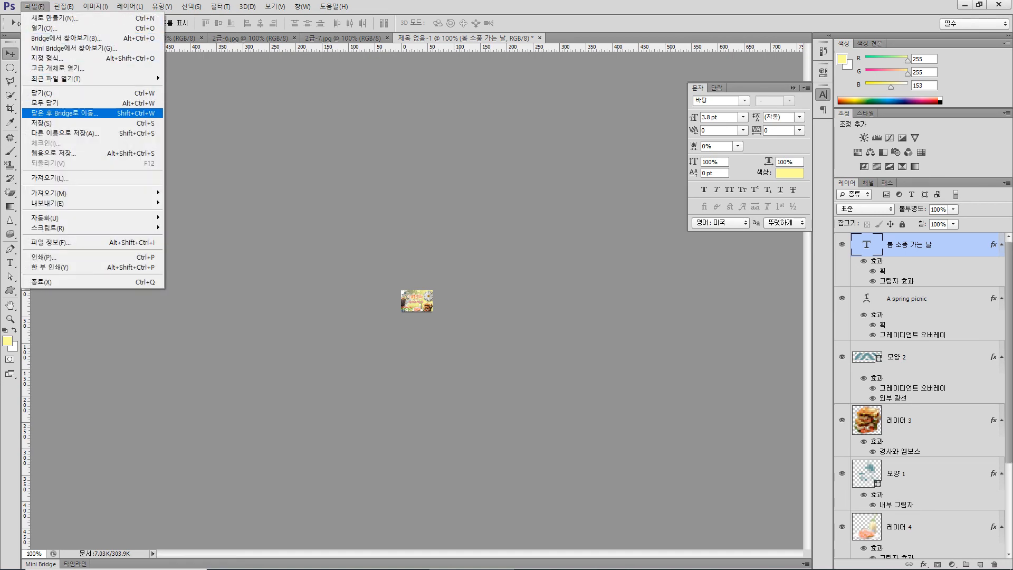
{"action": "left_click", "coordinate": [79, 122]}
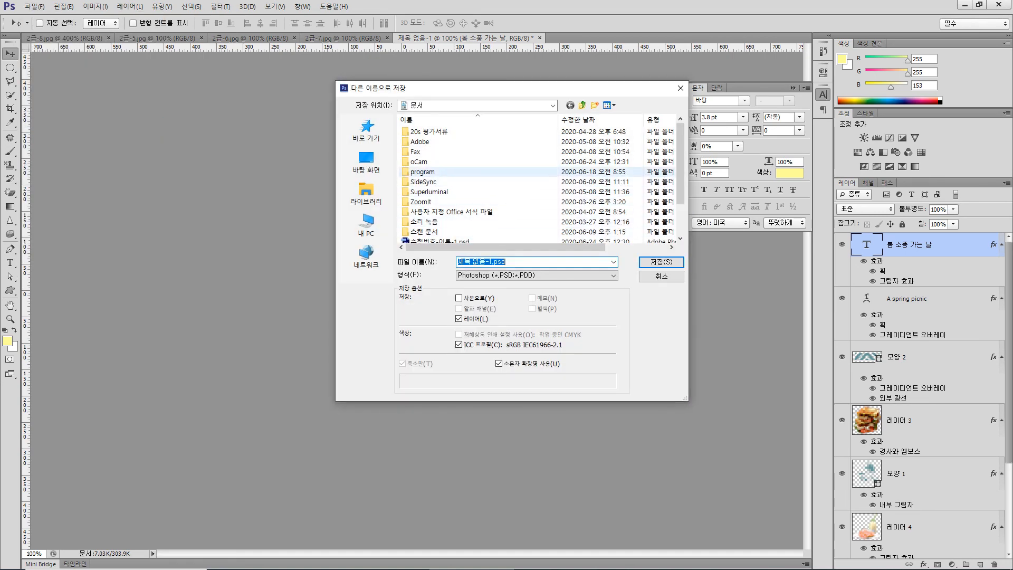
{"action": "left_click_drag", "start_coordinate": [681, 172], "coordinate": [681, 206]}
{"action": "left_click", "coordinate": [442, 222]}
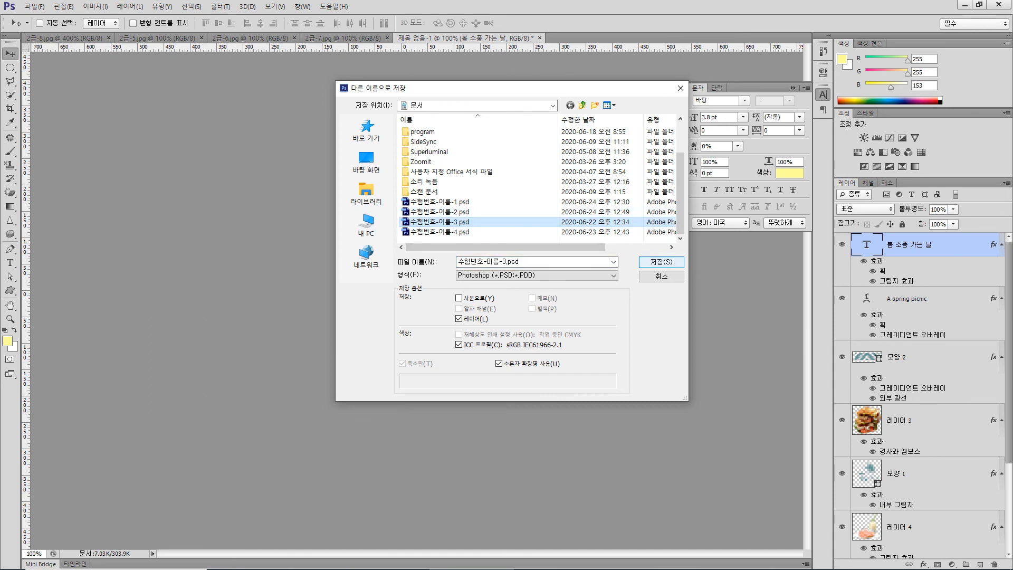
{"action": "key", "text": "Return"}
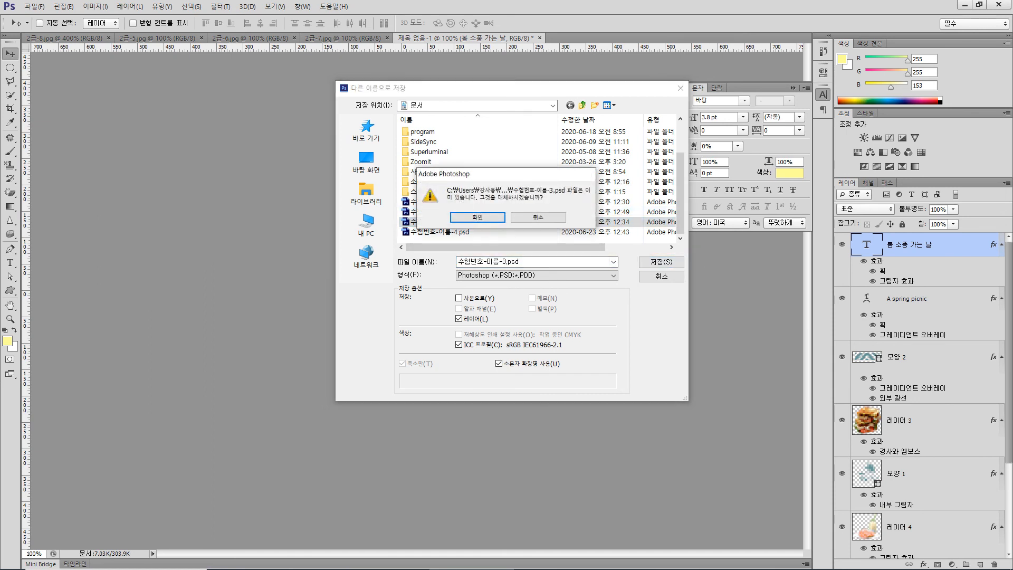
{"action": "key", "text": "Return"}
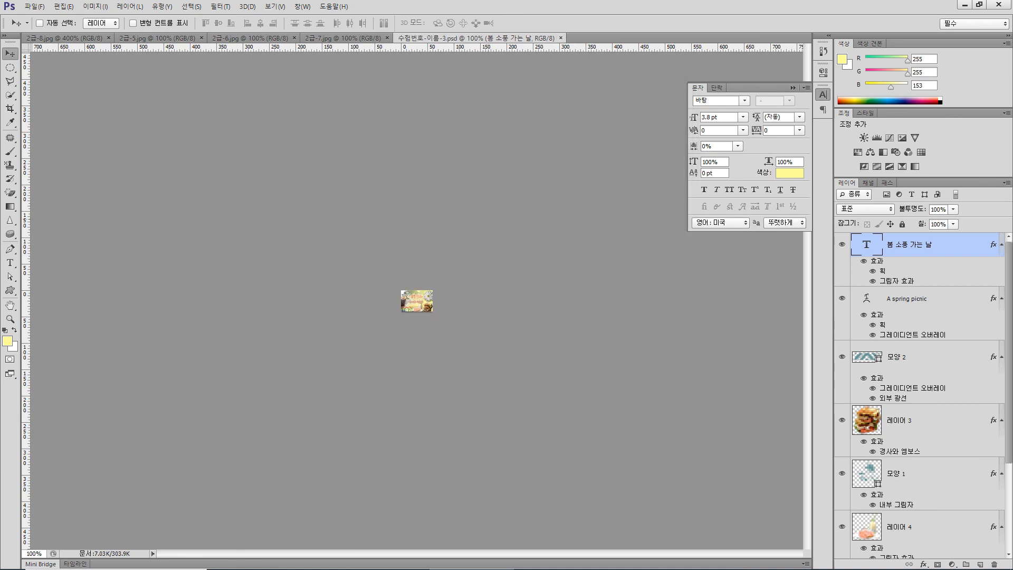